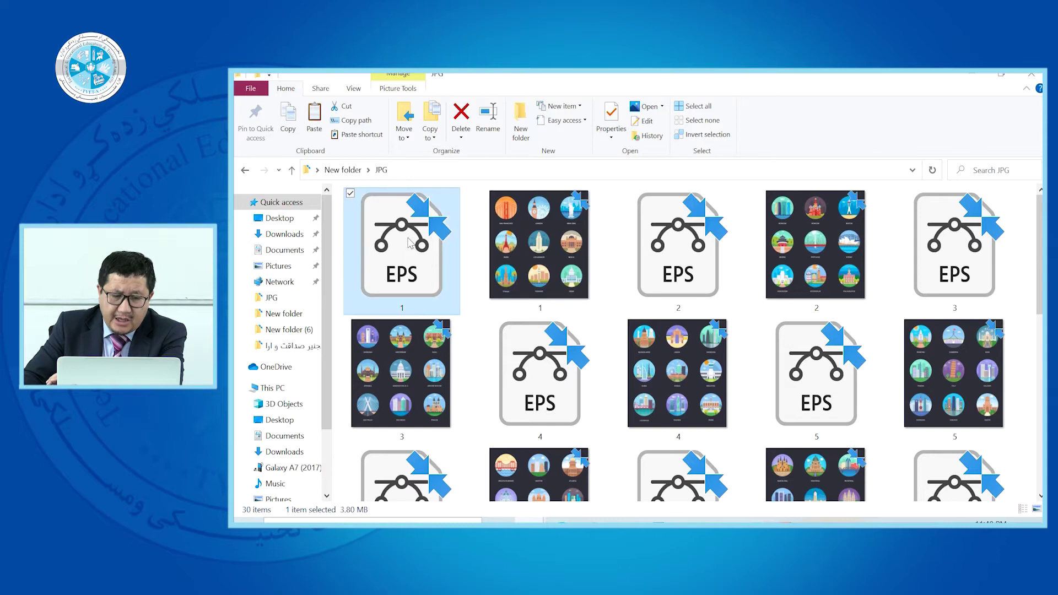
Open the first EPS file, named 1, from the JPG folder in Adobe Illustrator CC 2019.
{"action": "right_click", "coordinate": [409, 243]}
{"action": "mouse_move", "coordinate": [314, 295]}
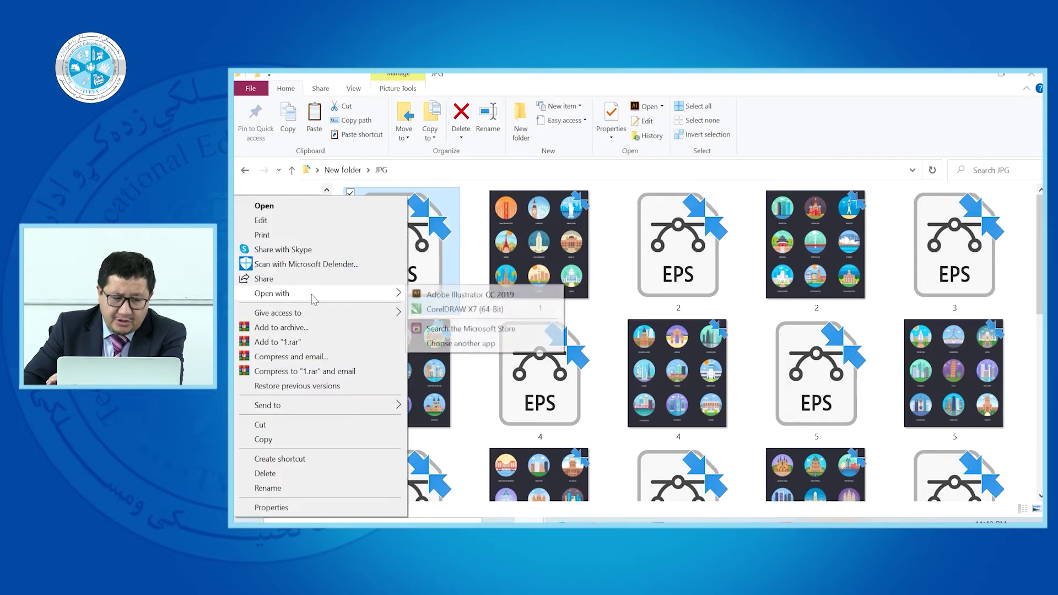
{"action": "left_click", "coordinate": [432, 295]}
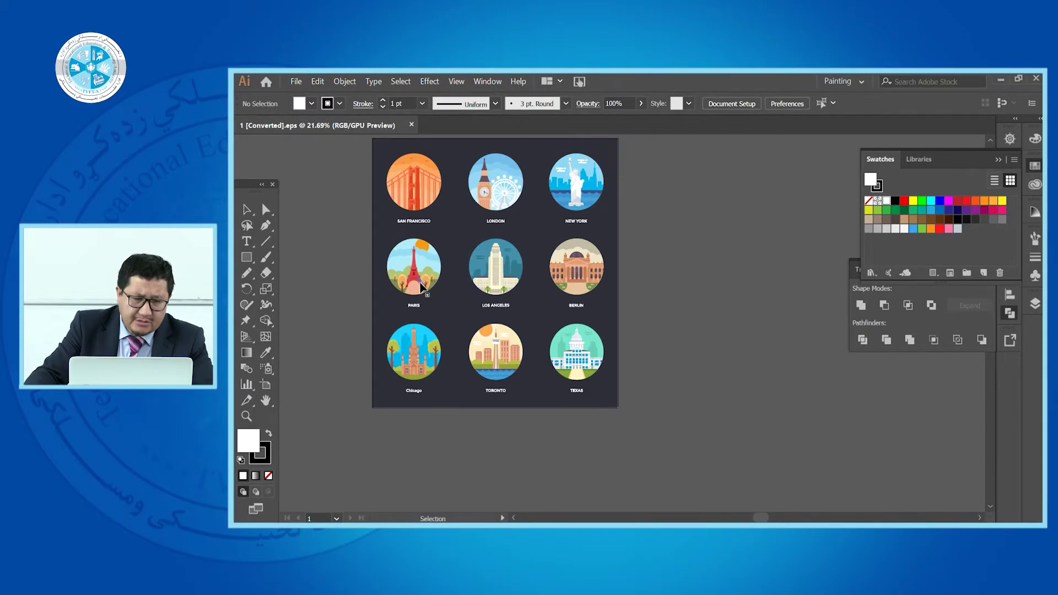
Cut the round Eiffel Tower illustration together with its PARIS label out of the city icon sheet.
{"action": "left_click", "coordinate": [421, 274]}
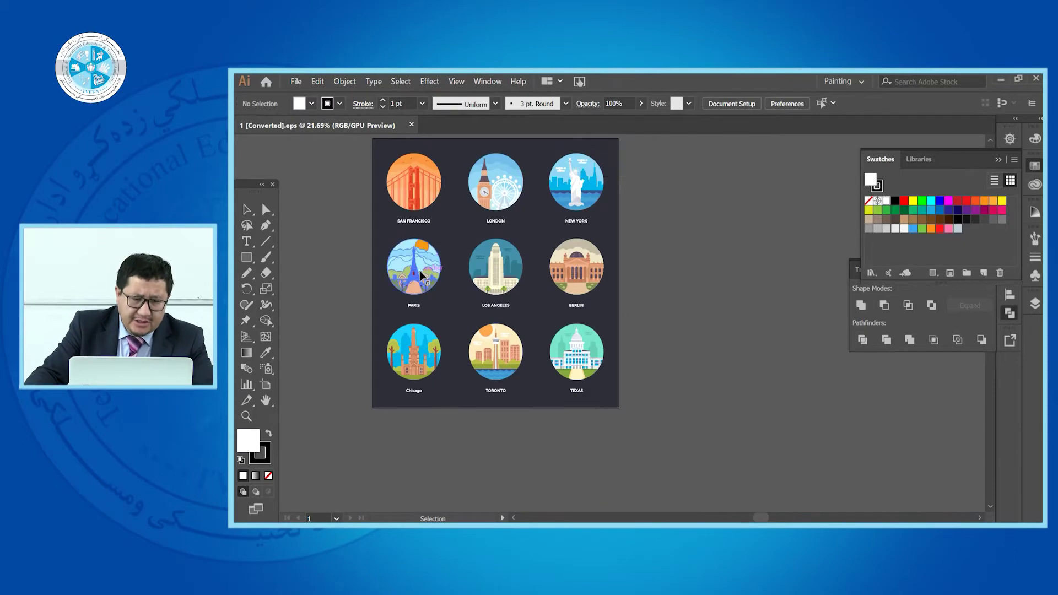
{"action": "left_click", "coordinate": [418, 306], "text": "shift"}
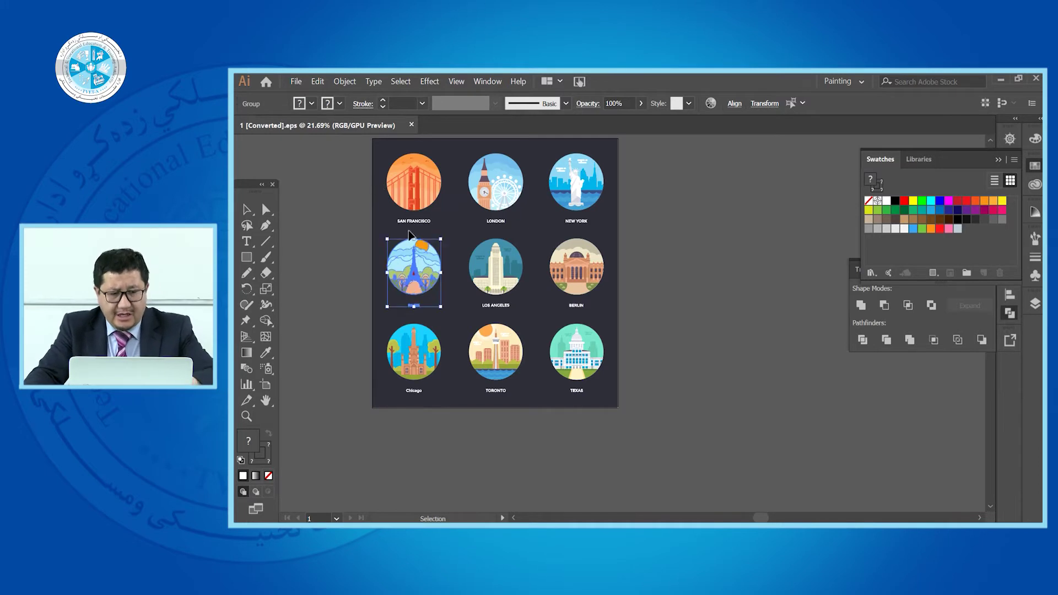
{"action": "left_click", "coordinate": [435, 313]}
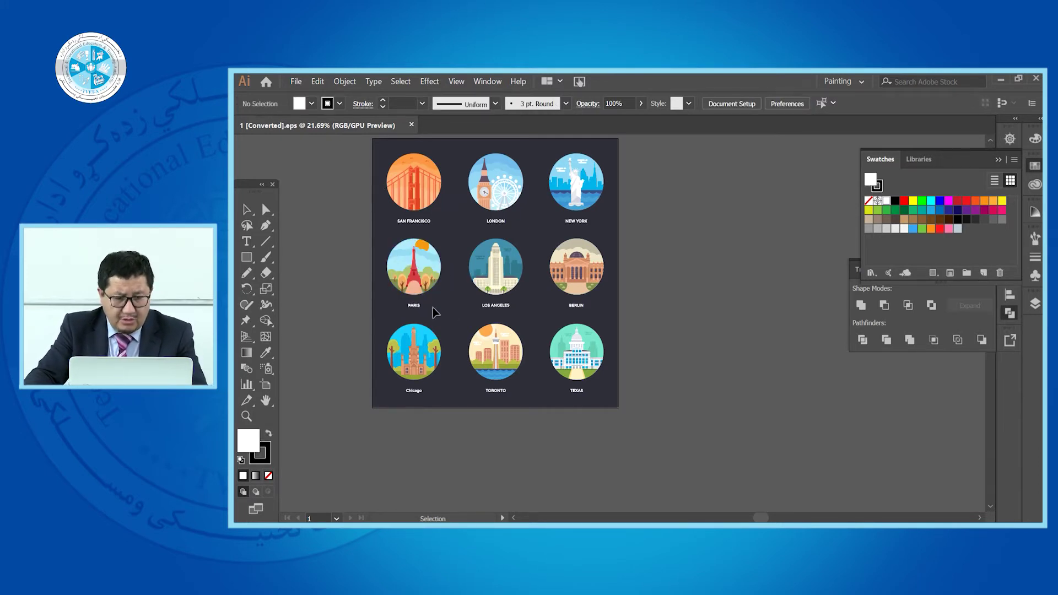
{"action": "left_click_drag", "start_coordinate": [446, 319], "coordinate": [543, 336]}
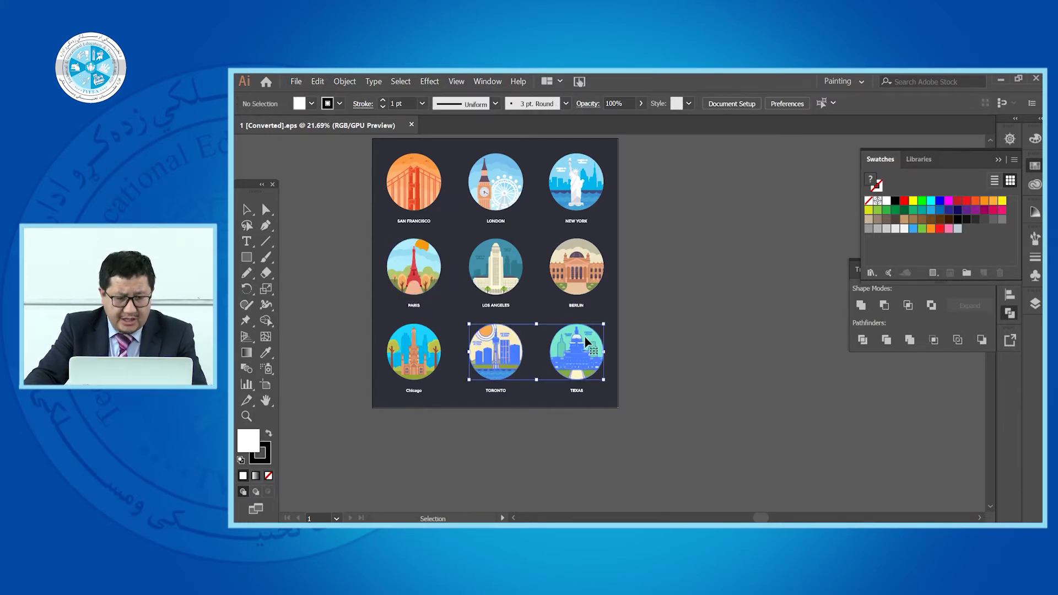
{"action": "left_click", "coordinate": [427, 289]}
{"action": "left_click_drag", "start_coordinate": [335, 227], "coordinate": [457, 319]}
{"action": "key", "text": "ctrl+x"}
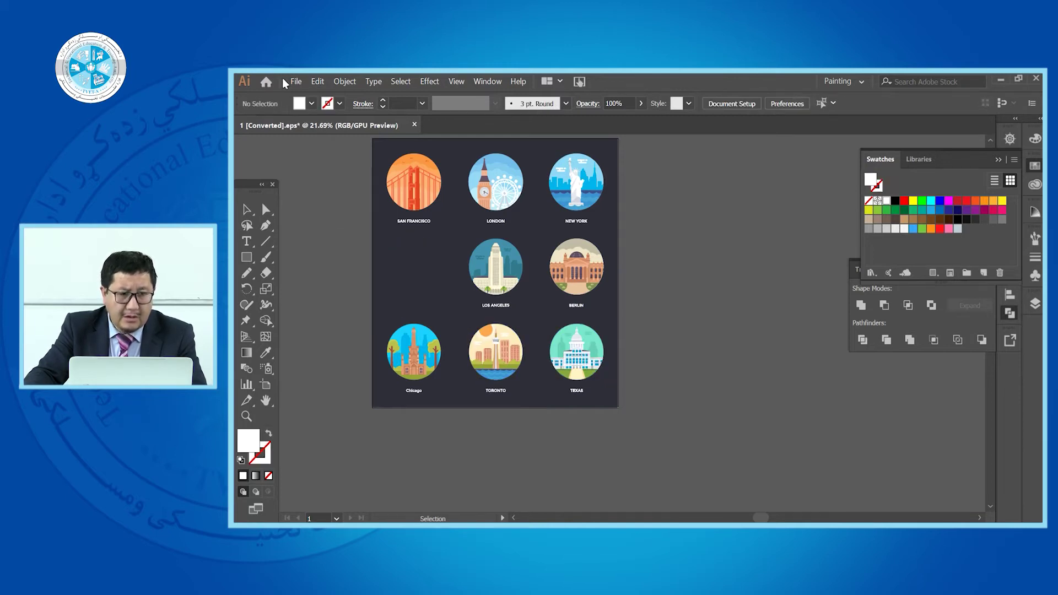
Create a new portrait A4 document of 595.28 x 841.89 pt.
{"action": "left_click", "coordinate": [296, 81]}
{"action": "left_click", "coordinate": [318, 95]}
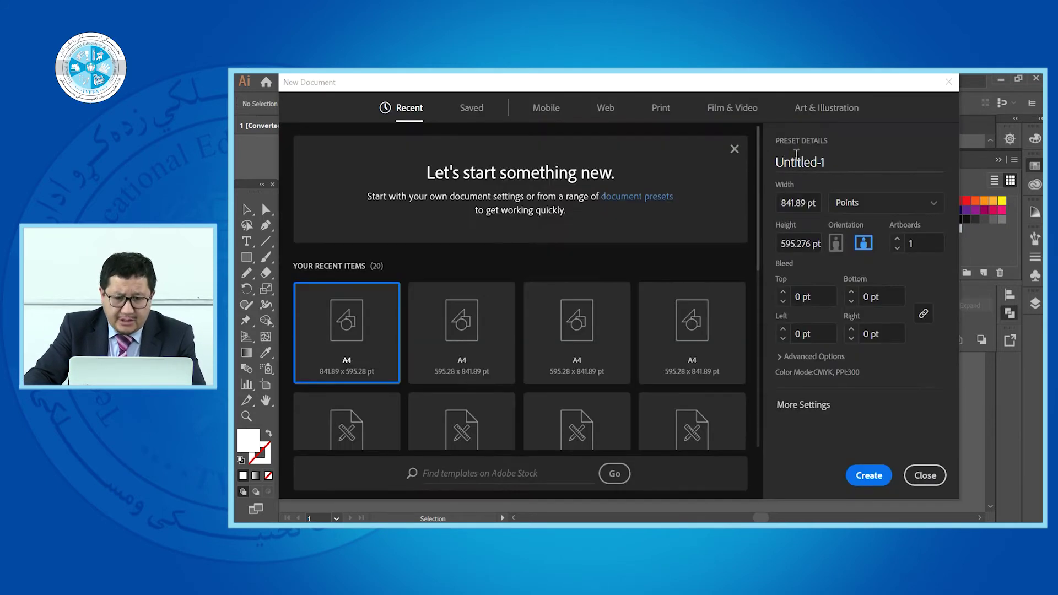
{"action": "left_click", "coordinate": [473, 331]}
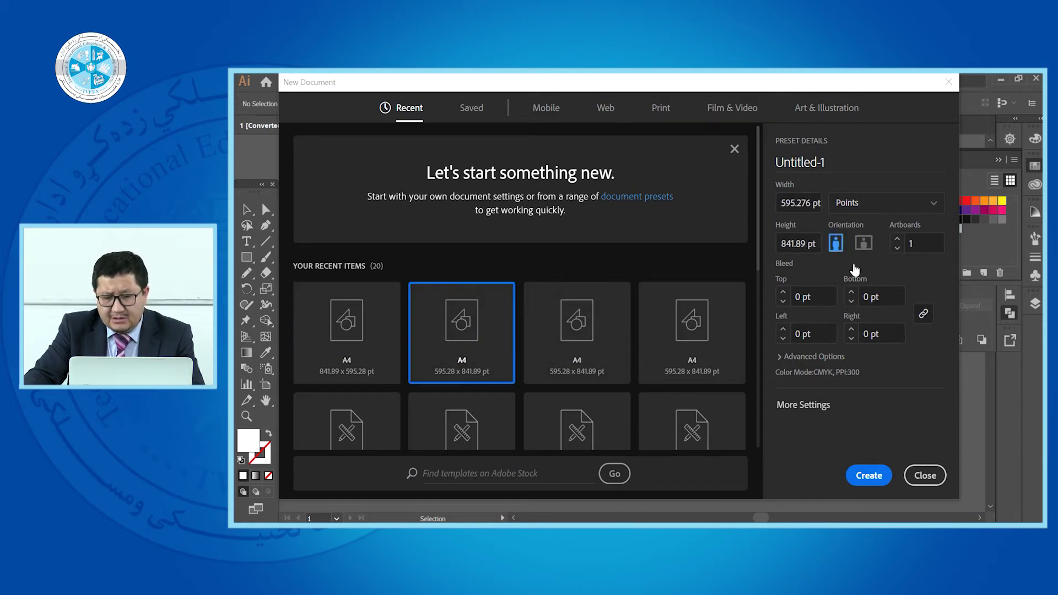
{"action": "left_click", "coordinate": [870, 476]}
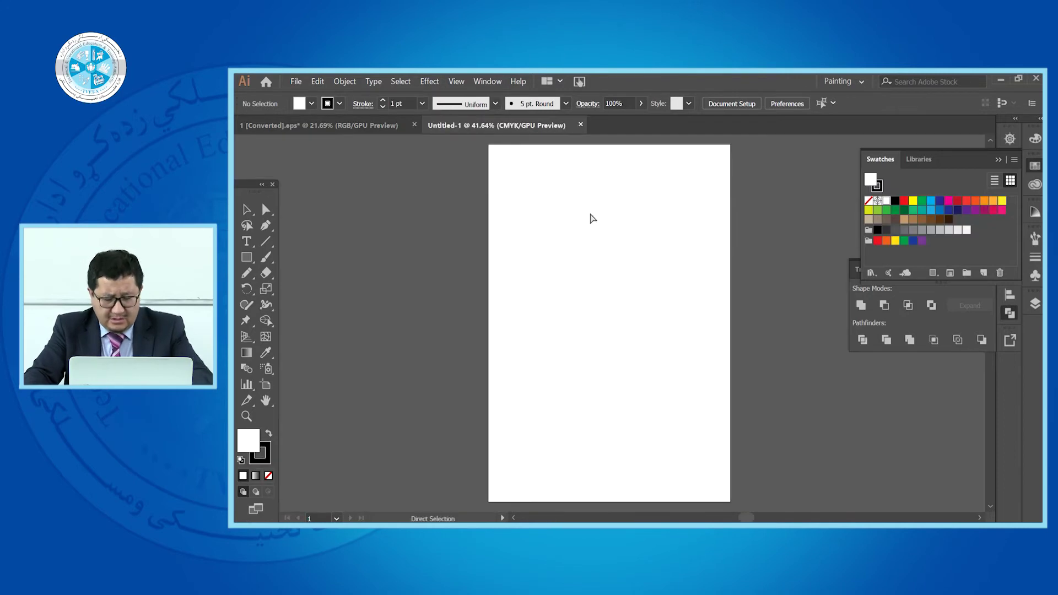
Paste the Paris illustration with its label onto the new artboard and recolour the PARIS label dark blue.
{"action": "key", "text": "ctrl+v"}
{"action": "left_click", "coordinate": [647, 347]}
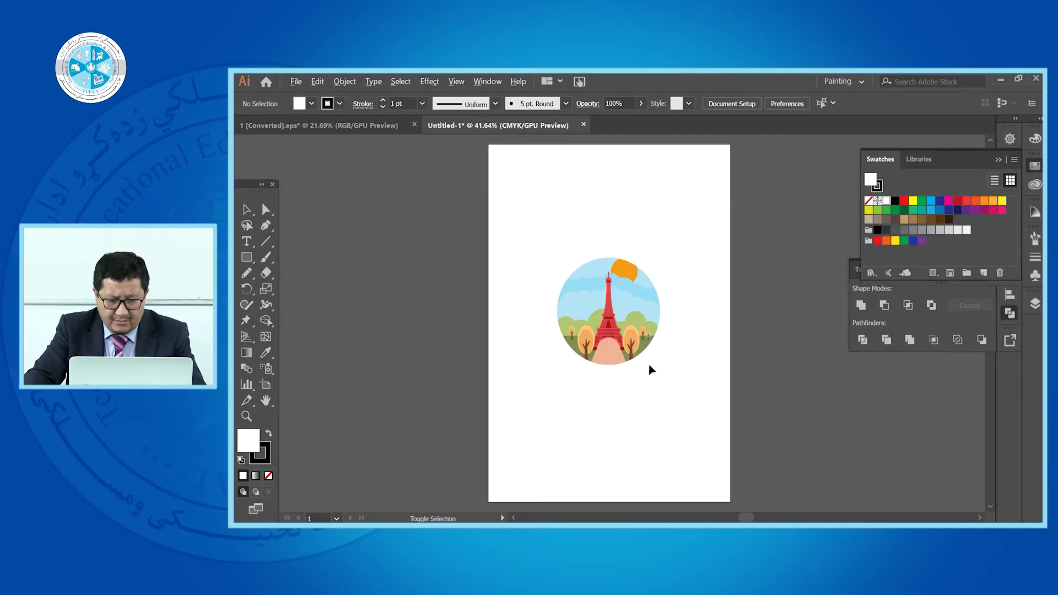
{"action": "key", "text": "ctrl+v"}
{"action": "left_click", "coordinate": [941, 202]}
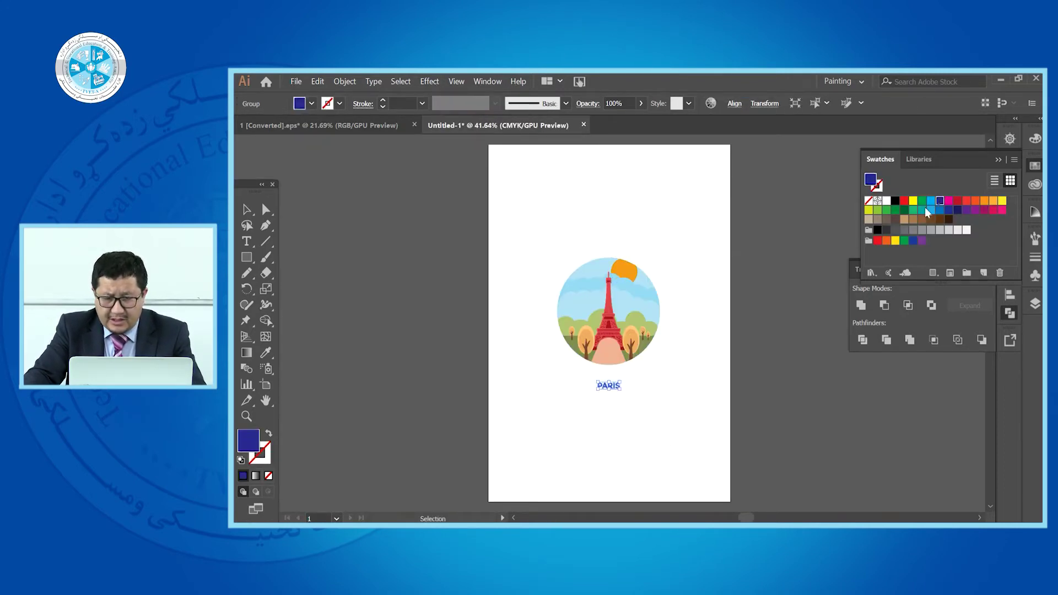
{"action": "left_click", "coordinate": [700, 331]}
Ungroup the round Paris illustration into separate objects and deselect it.
{"action": "scroll", "coordinate": [657, 341], "scroll_direction": "up", "scroll_amount": 2}
{"action": "left_click_drag", "start_coordinate": [615, 312], "coordinate": [733, 275]}
{"action": "key", "text": "ctrl+z"}
{"action": "right_click", "coordinate": [593, 282]}
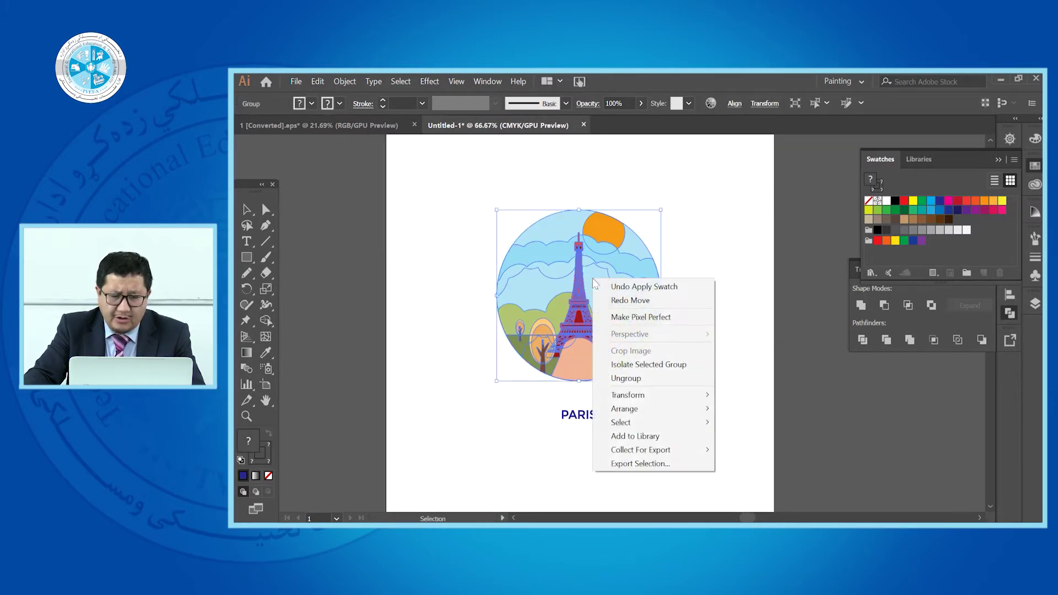
{"action": "left_click", "coordinate": [626, 378]}
{"action": "left_click", "coordinate": [728, 273]}
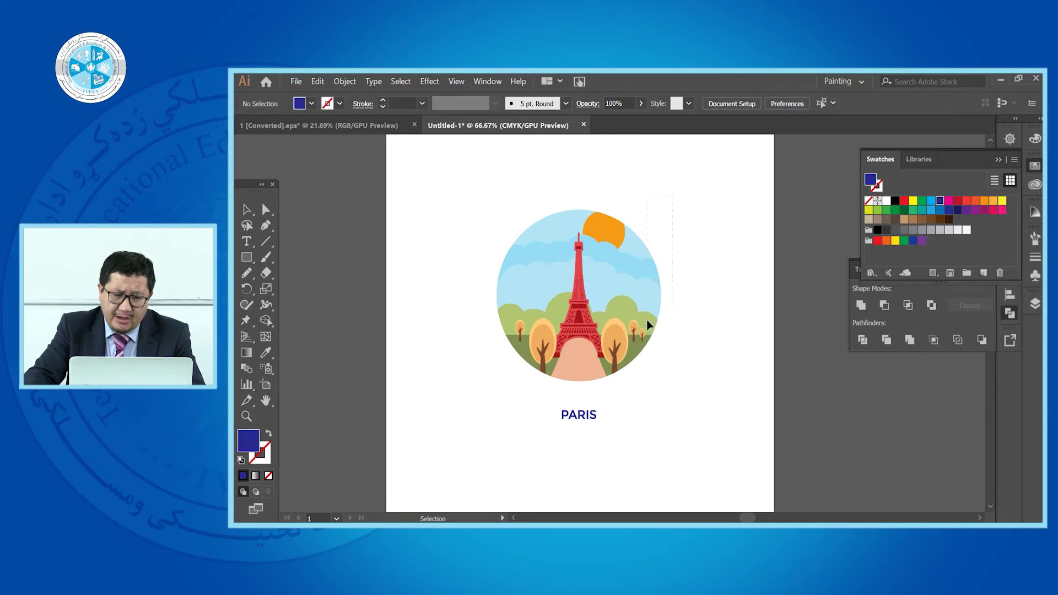
Delete the circular landscape background, the orange sun and the outer foliage of the large tree beside the tower.
{"action": "left_click", "coordinate": [633, 369]}
{"action": "left_click_drag", "start_coordinate": [628, 314], "coordinate": [846, 320]}
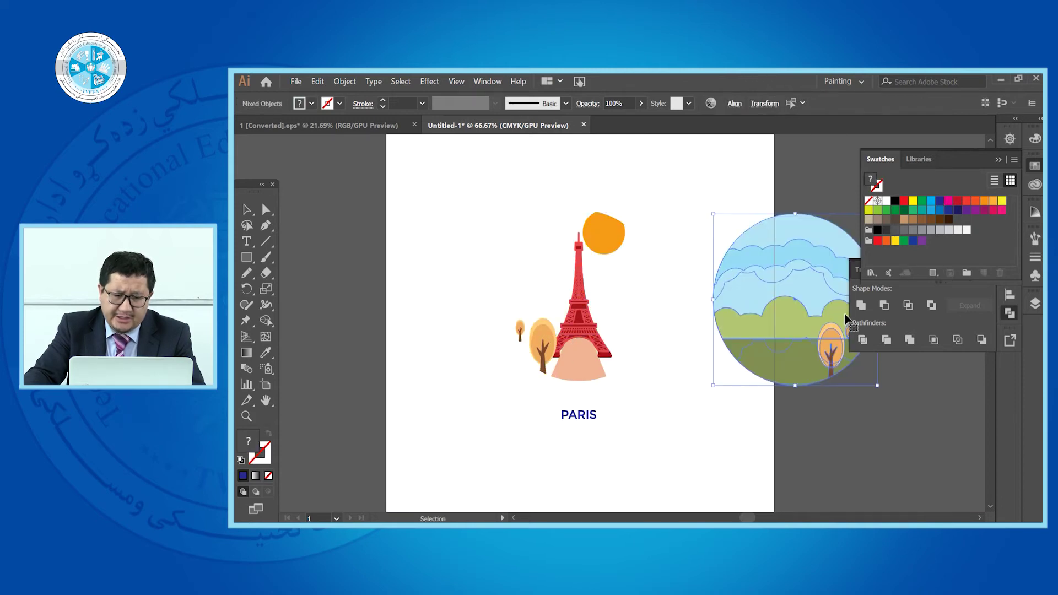
{"action": "key", "text": "Delete"}
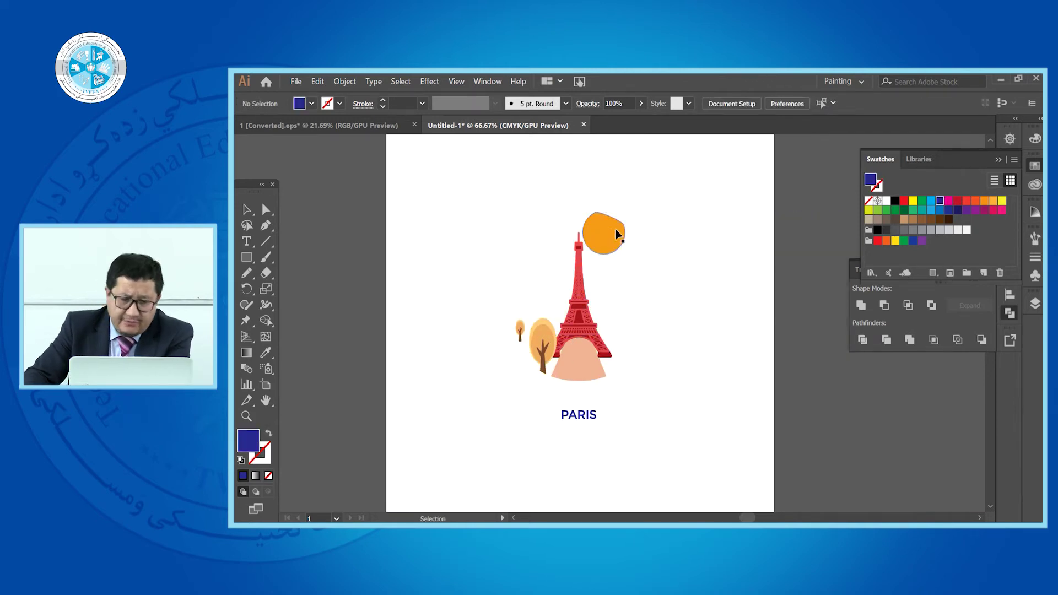
{"action": "left_click", "coordinate": [612, 234]}
{"action": "key", "text": "Delete"}
{"action": "left_click", "coordinate": [543, 338]}
{"action": "key", "text": "Delete"}
{"action": "left_click_drag", "start_coordinate": [504, 297], "coordinate": [517, 324]}
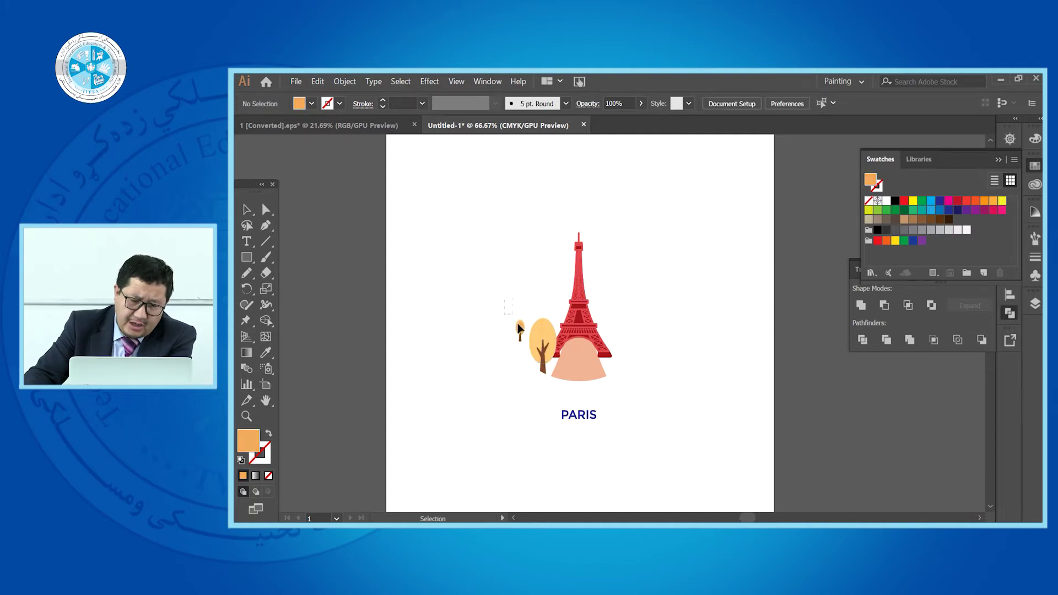
{"action": "left_click_drag", "start_coordinate": [547, 372], "coordinate": [548, 378]}
{"action": "key", "text": "Delete"}
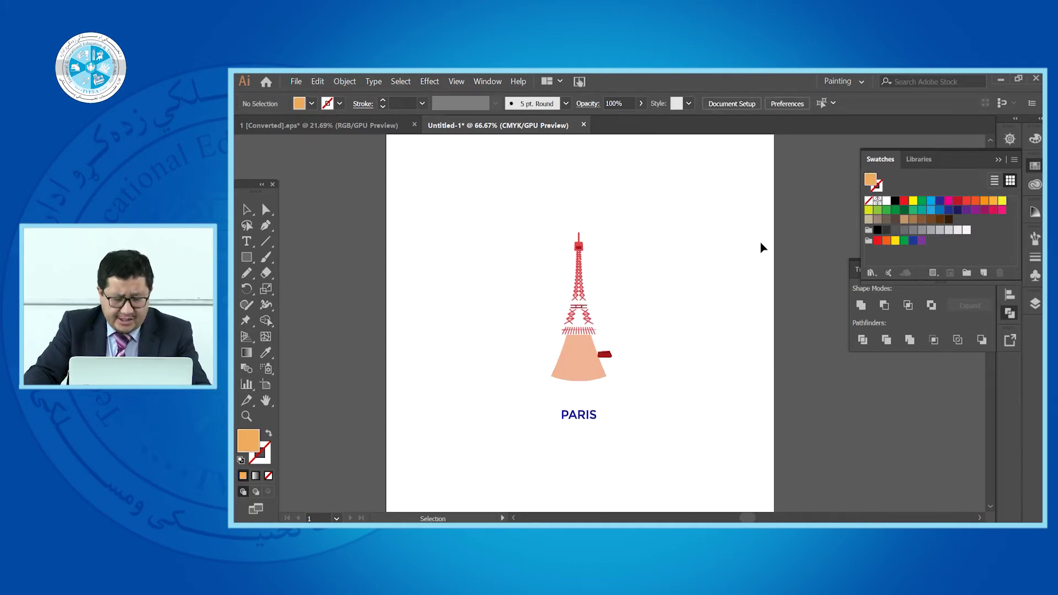
{"action": "key", "text": "ctrl+z"}
Delete the remaining tree foliage, the peach path under the tower and the brown tree trunk.
{"action": "left_click", "coordinate": [760, 237]}
{"action": "left_click_drag", "start_coordinate": [524, 255], "coordinate": [538, 365]}
{"action": "key", "text": "Delete"}
{"action": "left_click", "coordinate": [579, 376]}
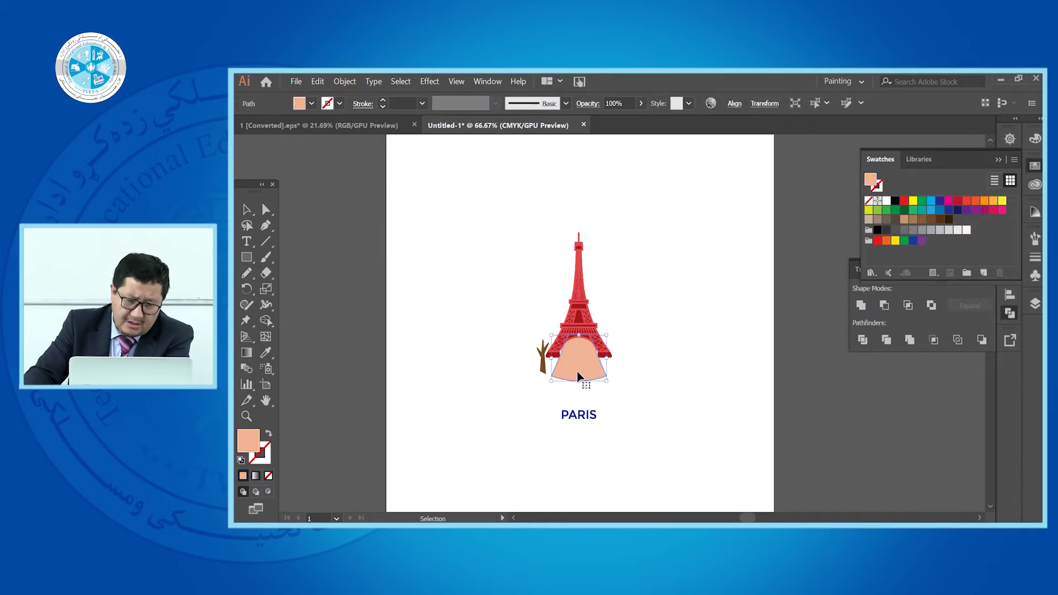
{"action": "key", "text": "Delete"}
{"action": "left_click", "coordinate": [544, 360]}
{"action": "key", "text": "Delete"}
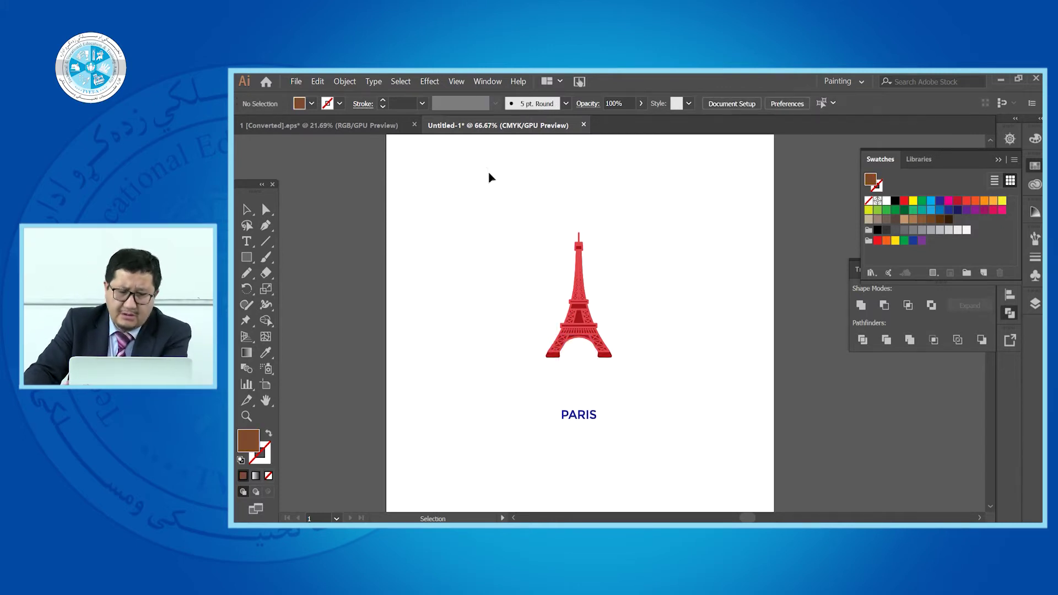
Enlarge the whole tower to about 1.8 times its size and place a duplicate of it beside the artboard.
{"action": "left_click_drag", "start_coordinate": [489, 176], "coordinate": [657, 391]}
{"action": "left_click_drag", "start_coordinate": [616, 361], "coordinate": [658, 408]}
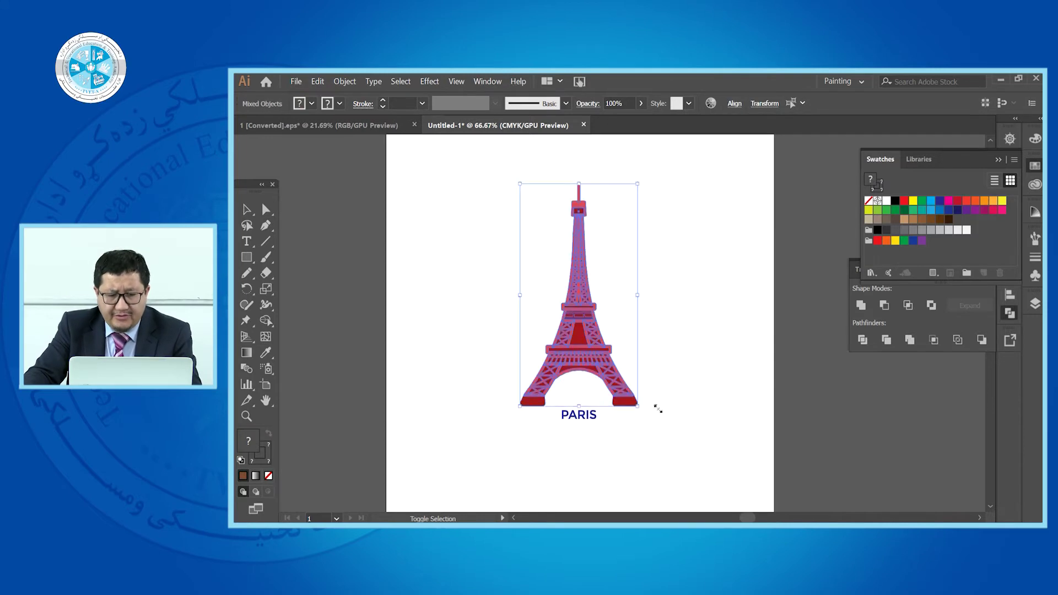
{"action": "scroll", "coordinate": [677, 341], "scroll_direction": "up", "scroll_amount": 1}
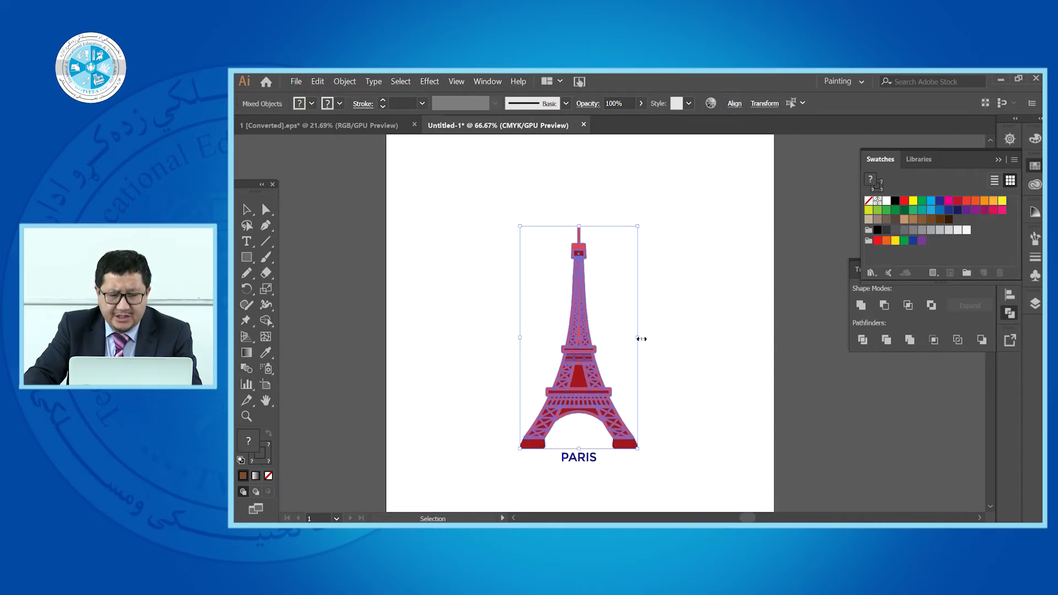
{"action": "scroll", "coordinate": [591, 389], "scroll_direction": "down", "scroll_amount": 2}
{"action": "mouse_move", "coordinate": [591, 388]}
{"action": "left_mouse_down"}
{"action": "mouse_move", "coordinate": [525, 317]}
{"action": "mouse_move", "coordinate": [600, 407]}
{"action": "mouse_move", "coordinate": [584, 407]}
{"action": "left_mouse_up"}
{"action": "left_click_drag", "start_coordinate": [555, 374], "coordinate": [376, 349]}
Pull the dark red silhouette out of the artboard's tower and place it across the artboard's right edge.
{"action": "left_click", "coordinate": [594, 344]}
{"action": "left_click_drag", "start_coordinate": [541, 359], "coordinate": [659, 378]}
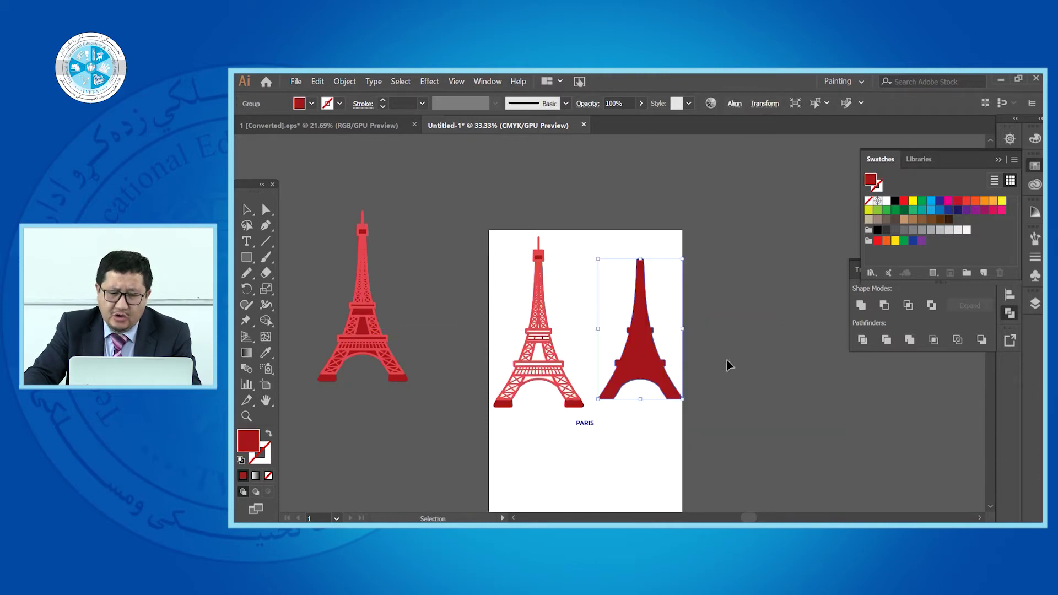
{"action": "left_click_drag", "start_coordinate": [634, 367], "coordinate": [696, 367]}
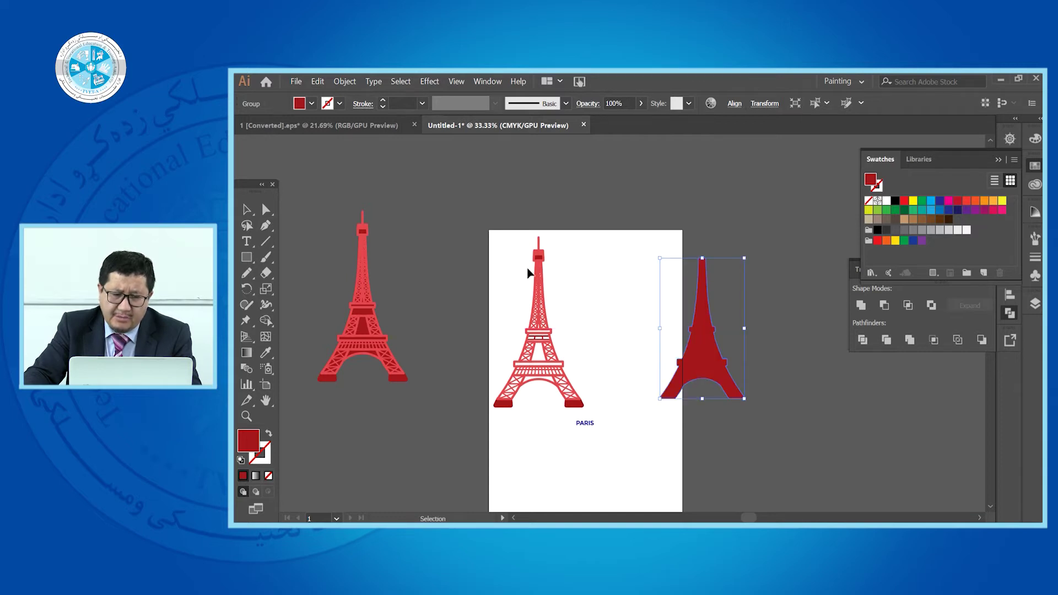
Move the light red cap frame near the tower's tip out to the right of the tower.
{"action": "scroll", "coordinate": [540, 245], "scroll_direction": "up", "scroll_amount": 5}
{"action": "scroll", "coordinate": [582, 313], "scroll_direction": "down", "scroll_amount": 4}
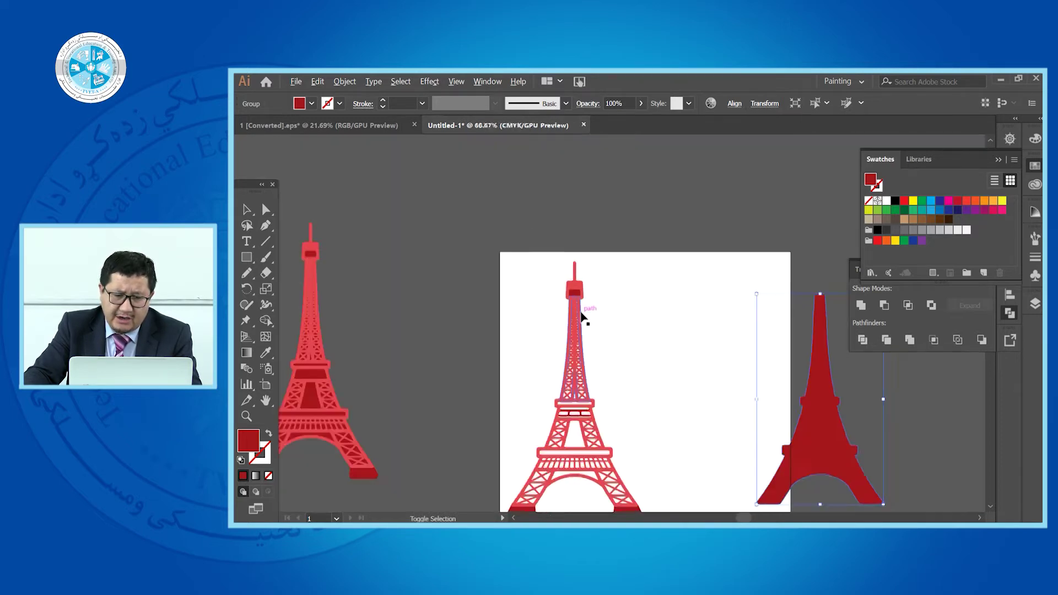
{"action": "scroll", "coordinate": [581, 312], "scroll_direction": "down", "scroll_amount": 1}
{"action": "left_click_drag", "start_coordinate": [579, 293], "coordinate": [614, 288]}
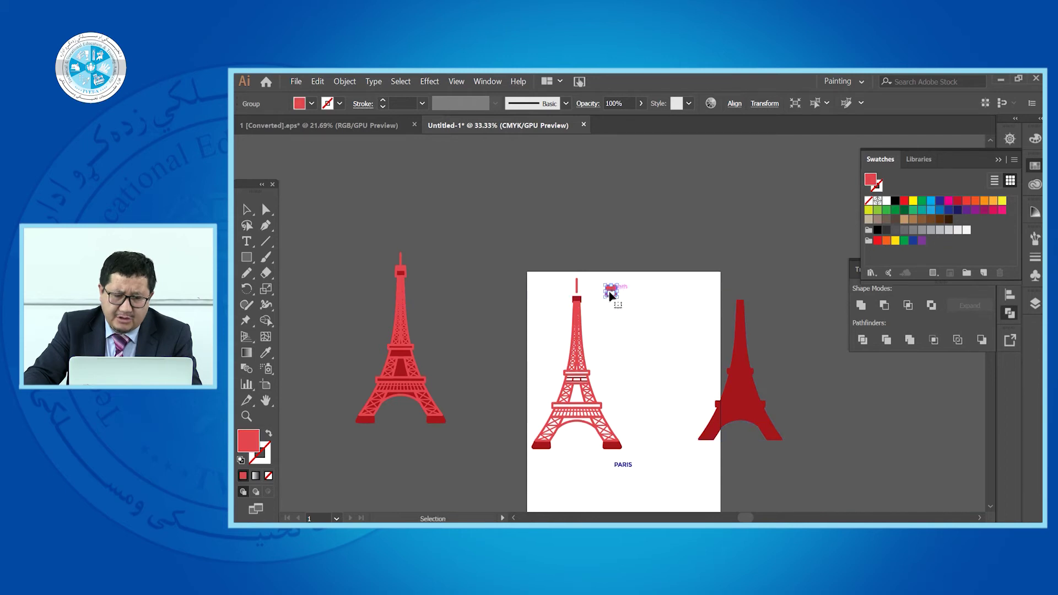
Move the light red outline frame to the artboard's right edge and shift the dark red silhouette farther out, clear of it.
{"action": "scroll", "coordinate": [568, 305], "scroll_direction": "up", "scroll_amount": 5}
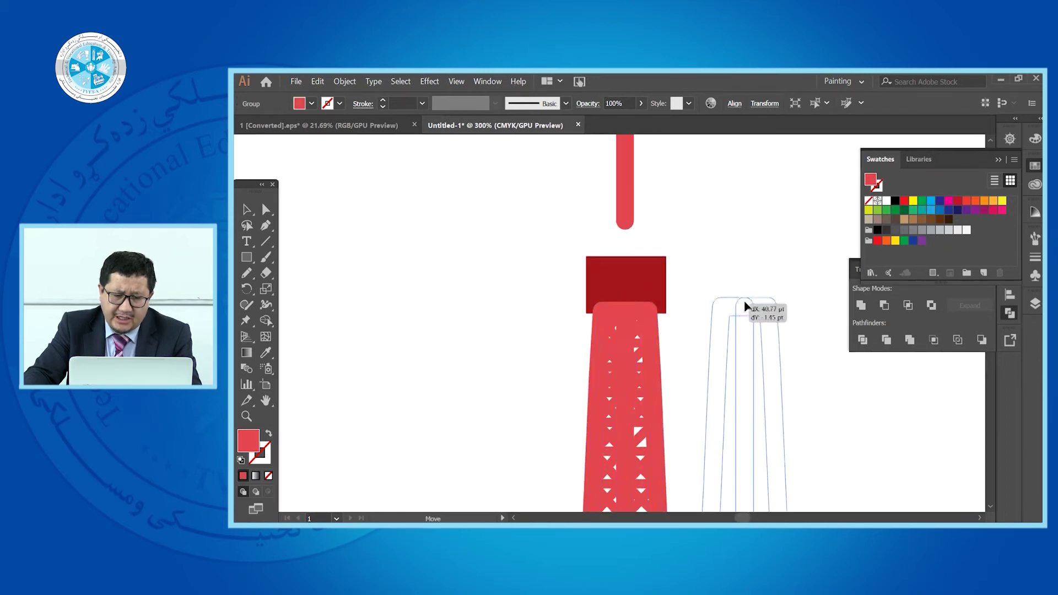
{"action": "scroll", "coordinate": [738, 306], "scroll_direction": "down", "scroll_amount": 4}
{"action": "scroll", "coordinate": [710, 325], "scroll_direction": "down", "scroll_amount": 3}
{"action": "key", "text": "a"}
{"action": "left_click", "coordinate": [732, 340]}
{"action": "scroll", "coordinate": [732, 340], "scroll_direction": "right", "scroll_amount": 3}
{"action": "key", "text": "v"}
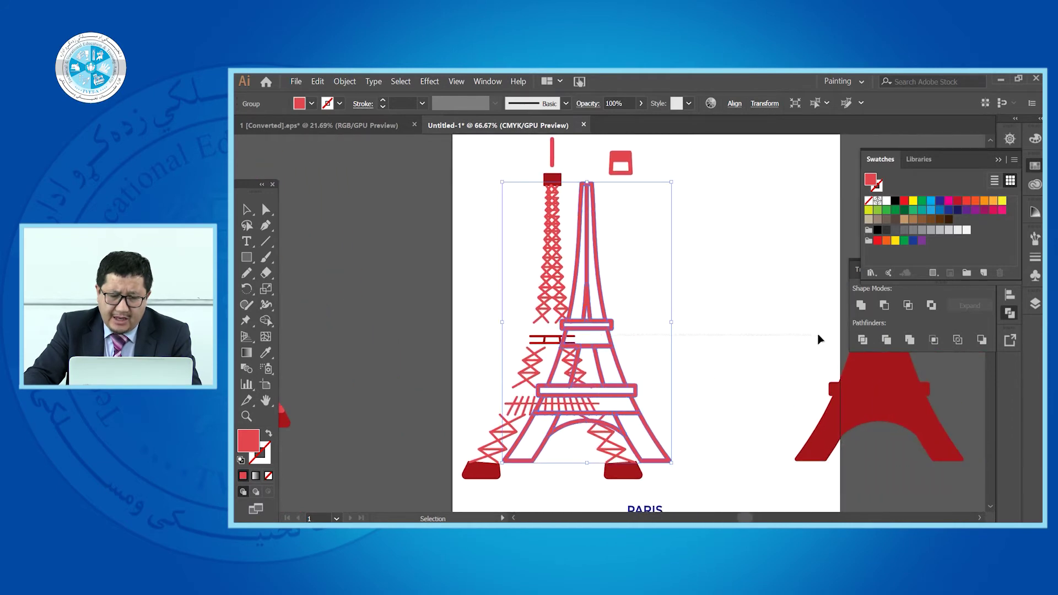
{"action": "left_click_drag", "start_coordinate": [617, 323], "coordinate": [772, 260]}
{"action": "scroll", "coordinate": [662, 278], "scroll_direction": "down", "scroll_amount": 3}
{"action": "left_click_drag", "start_coordinate": [754, 316], "coordinate": [805, 283]}
{"action": "mouse_move", "coordinate": [709, 309]}
{"action": "left_mouse_down"}
{"action": "mouse_move", "coordinate": [748, 314]}
{"action": "mouse_move", "coordinate": [725, 320]}
{"action": "left_mouse_up"}
Ungroup the light red outline frame and spread its upper section, trapezoid and lower section apart.
{"action": "right_click", "coordinate": [718, 296]}
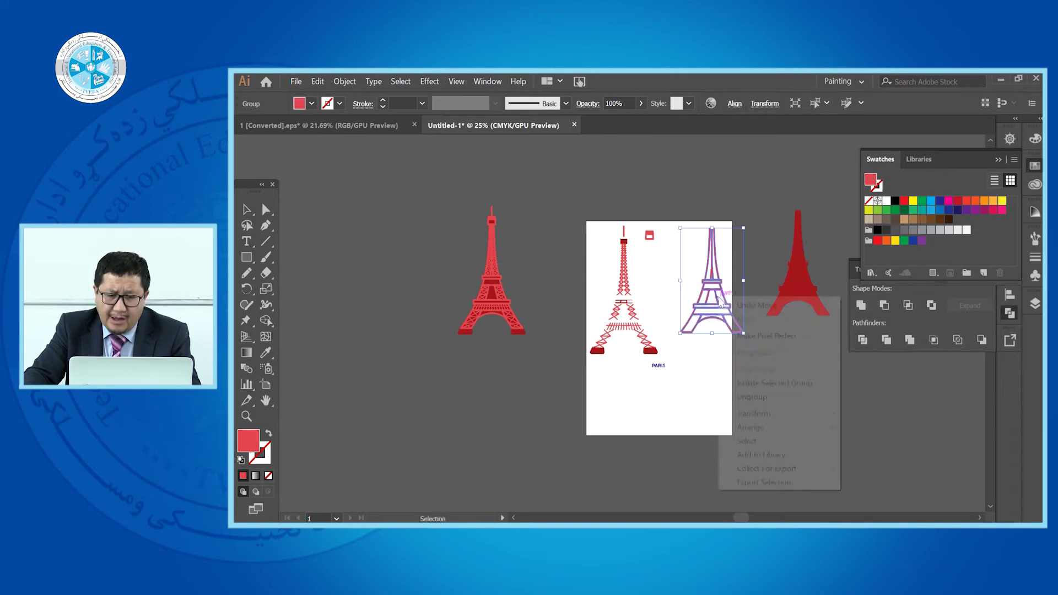
{"action": "left_click", "coordinate": [758, 397]}
{"action": "left_click", "coordinate": [756, 323]}
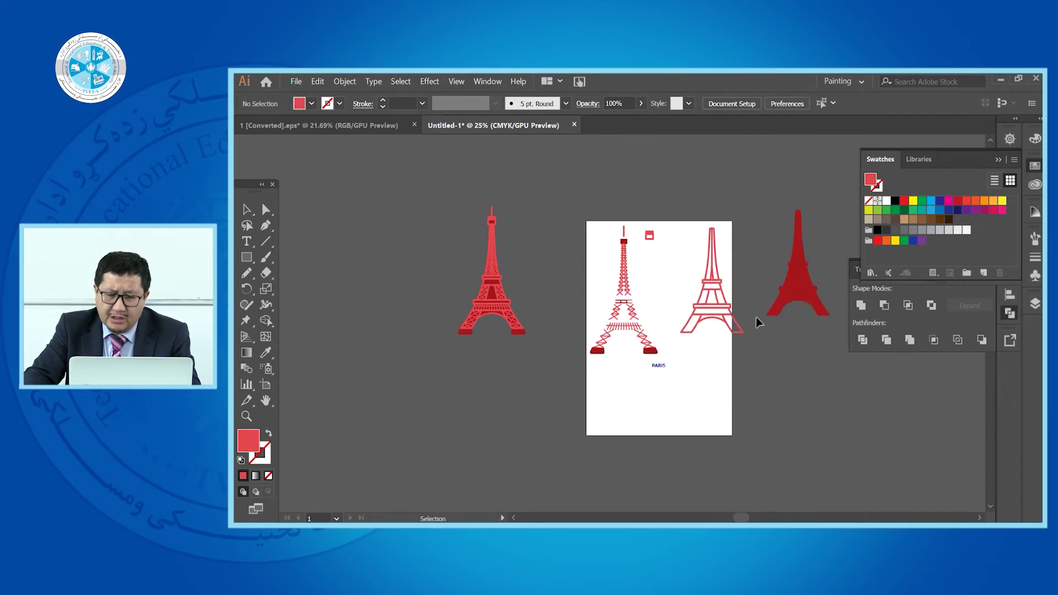
{"action": "scroll", "coordinate": [756, 322], "scroll_direction": "up", "scroll_amount": 2}
{"action": "left_click", "coordinate": [726, 374]}
{"action": "left_click_drag", "start_coordinate": [725, 375], "coordinate": [699, 307]}
{"action": "right_click", "coordinate": [698, 304]}
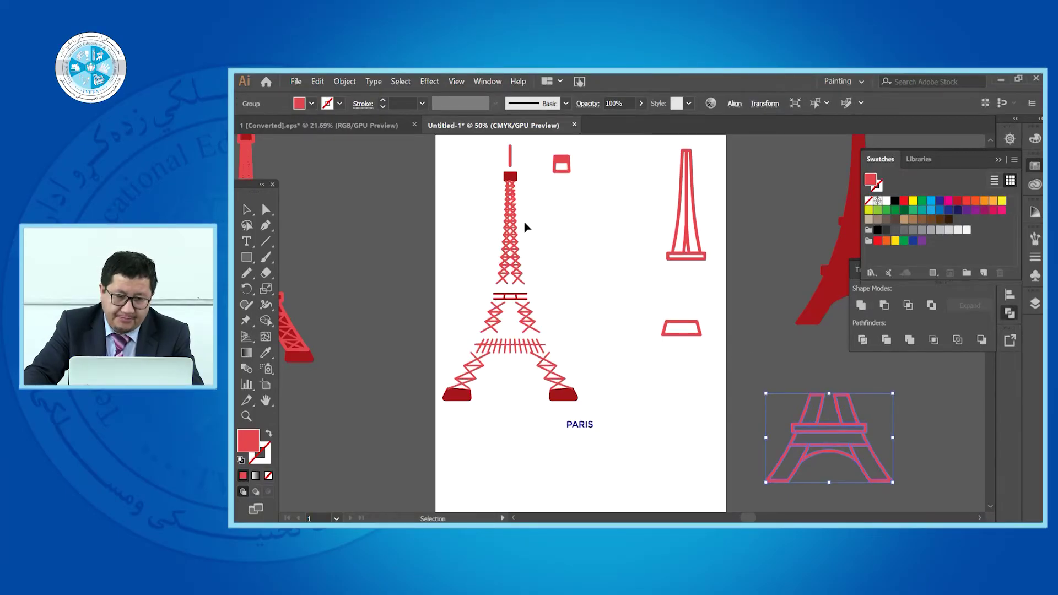
Move the tower's upper cross-braced lattice aside and release its compound path into separate paths.
{"action": "scroll", "coordinate": [513, 218], "scroll_direction": "up", "scroll_amount": 5}
{"action": "left_click_drag", "start_coordinate": [518, 227], "coordinate": [618, 242]}
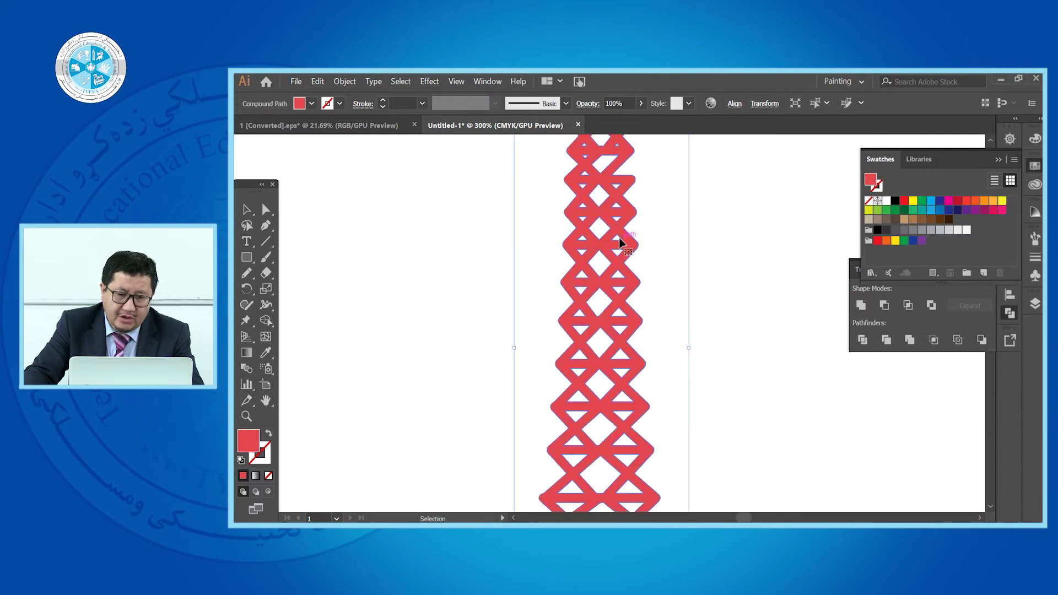
{"action": "right_click", "coordinate": [599, 239]}
{"action": "left_click", "coordinate": [652, 329]}
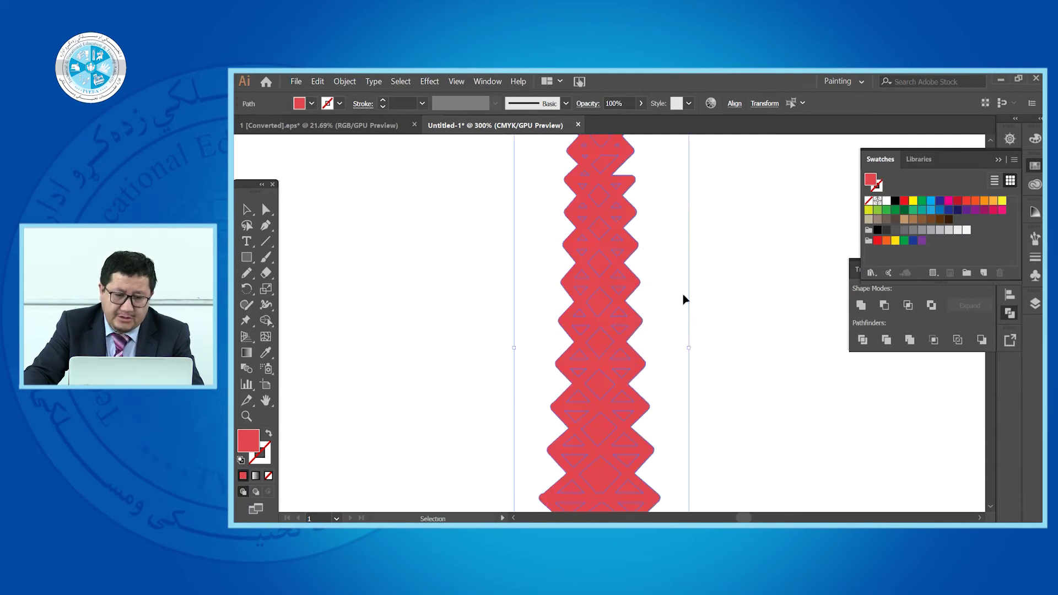
{"action": "left_click_drag", "start_coordinate": [632, 285], "coordinate": [688, 288]}
{"action": "right_click", "coordinate": [684, 287]}
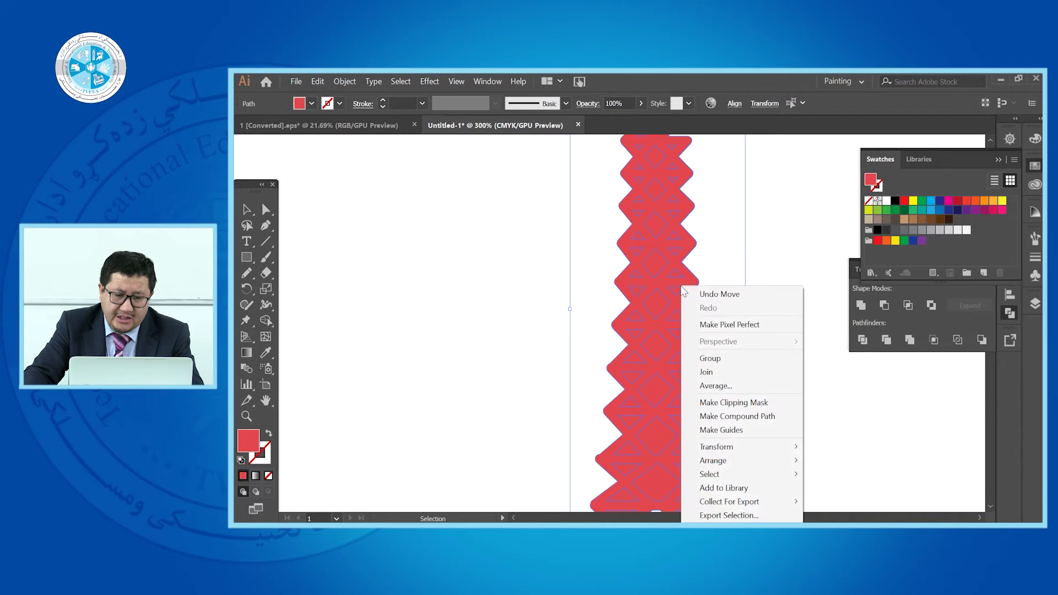
{"action": "left_click", "coordinate": [628, 303]}
Pull one small triangle out of the released lattice and move the solid lattice silhouette aside, clear of the remaining triangles and diamonds.
{"action": "scroll", "coordinate": [615, 348], "scroll_direction": "down", "scroll_amount": 4}
{"action": "left_click_drag", "start_coordinate": [625, 337], "coordinate": [521, 337]}
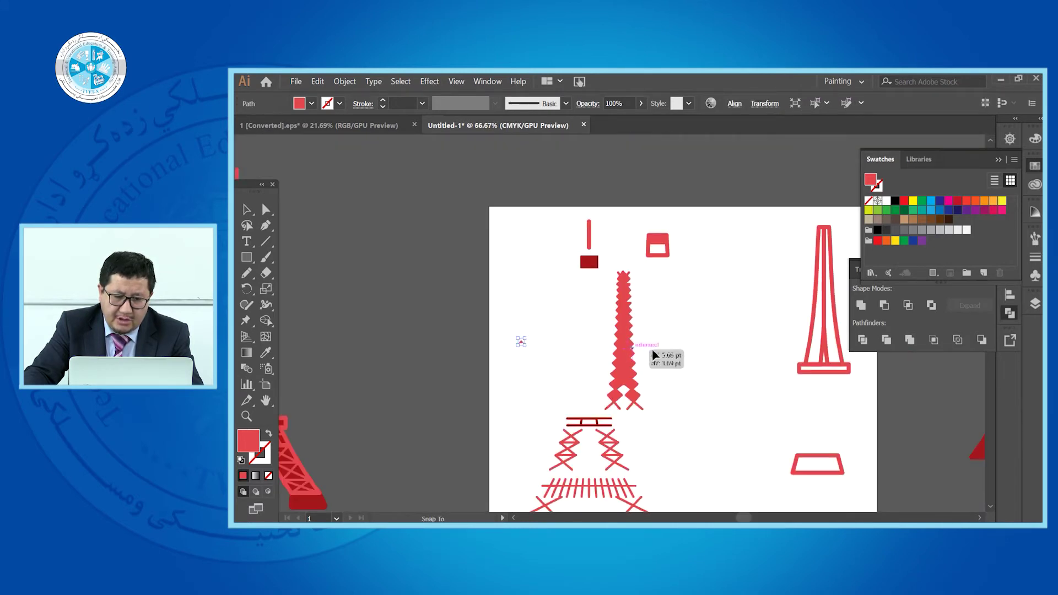
{"action": "scroll", "coordinate": [630, 352], "scroll_direction": "up", "scroll_amount": 3}
{"action": "left_click_drag", "start_coordinate": [635, 342], "coordinate": [763, 338]}
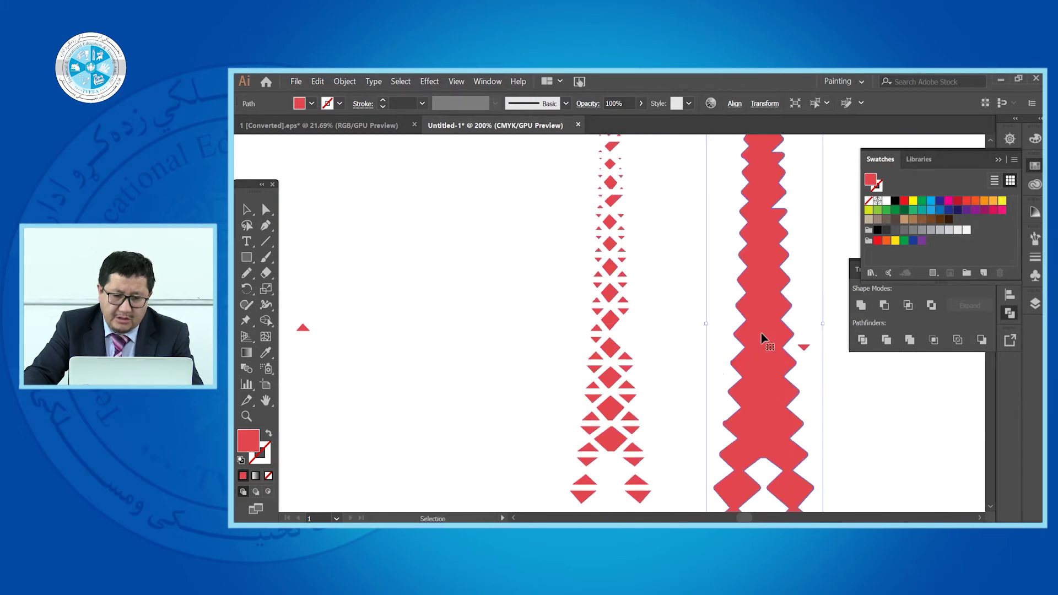
{"action": "scroll", "coordinate": [682, 345], "scroll_direction": "right", "scroll_amount": 4}
{"action": "scroll", "coordinate": [631, 347], "scroll_direction": "down", "scroll_amount": 8}
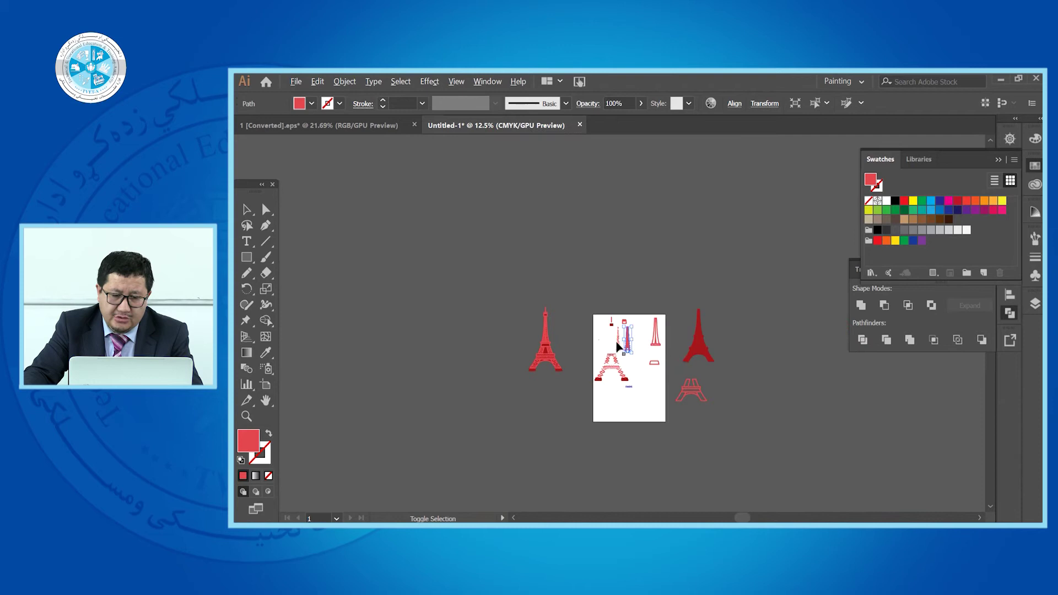
Select the separated tower pieces spread over the artboard and move them together off it, to the far right.
{"action": "scroll", "coordinate": [543, 325], "scroll_direction": "up", "scroll_amount": 6}
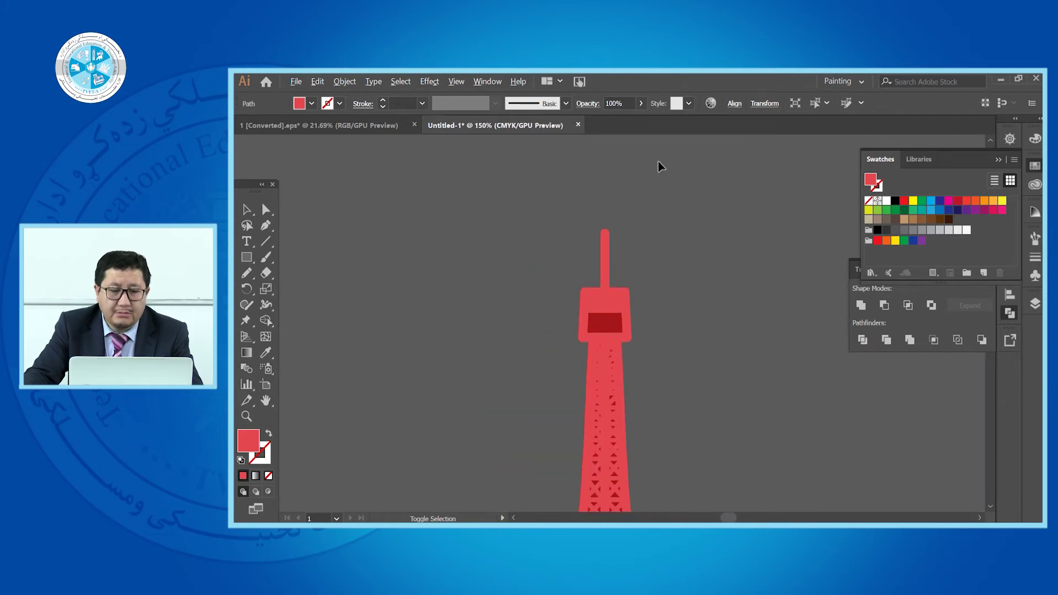
{"action": "scroll", "coordinate": [658, 161], "scroll_direction": "up", "scroll_amount": 1}
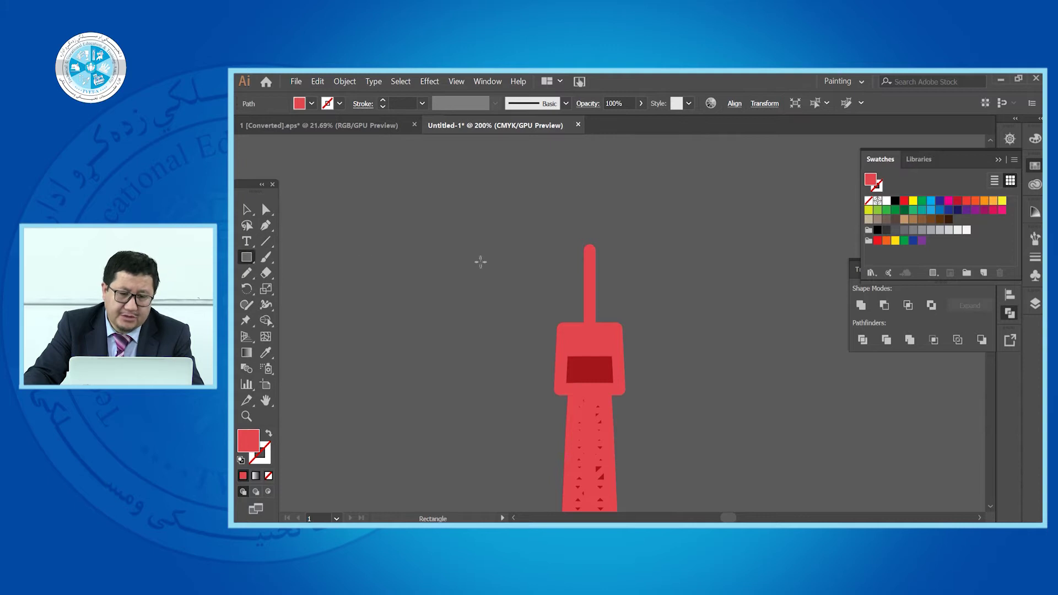
{"action": "scroll", "coordinate": [481, 262], "scroll_direction": "down", "scroll_amount": 8}
{"action": "left_click", "coordinate": [247, 211]}
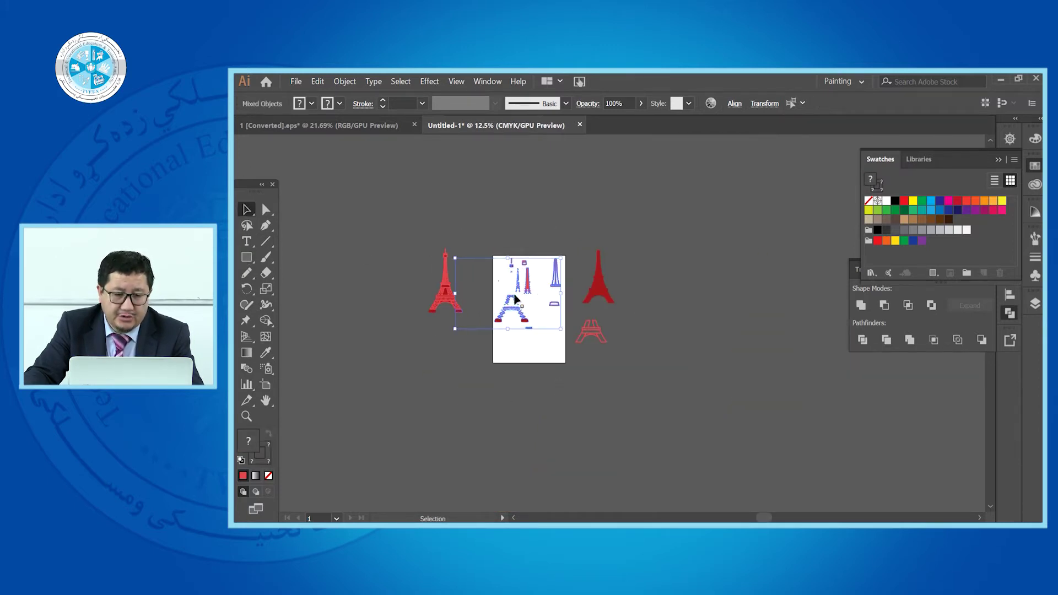
{"action": "left_click", "coordinate": [530, 230]}
{"action": "left_click_drag", "start_coordinate": [535, 325], "coordinate": [751, 377]}
{"action": "left_click_drag", "start_coordinate": [451, 303], "coordinate": [537, 294]}
{"action": "scroll", "coordinate": [528, 294], "scroll_direction": "up", "scroll_amount": 5}
{"action": "scroll", "coordinate": [527, 295], "scroll_direction": "down", "scroll_amount": 4}
{"action": "key", "text": "ctrl+z"}
Duplicate the complete tower beside the artboard, place the copy in the middle of the artboard and deselect it.
{"action": "left_click", "coordinate": [456, 210]}
{"action": "left_click_drag", "start_coordinate": [424, 289], "coordinate": [534, 318]}
{"action": "scroll", "coordinate": [534, 318], "scroll_direction": "up", "scroll_amount": 1}
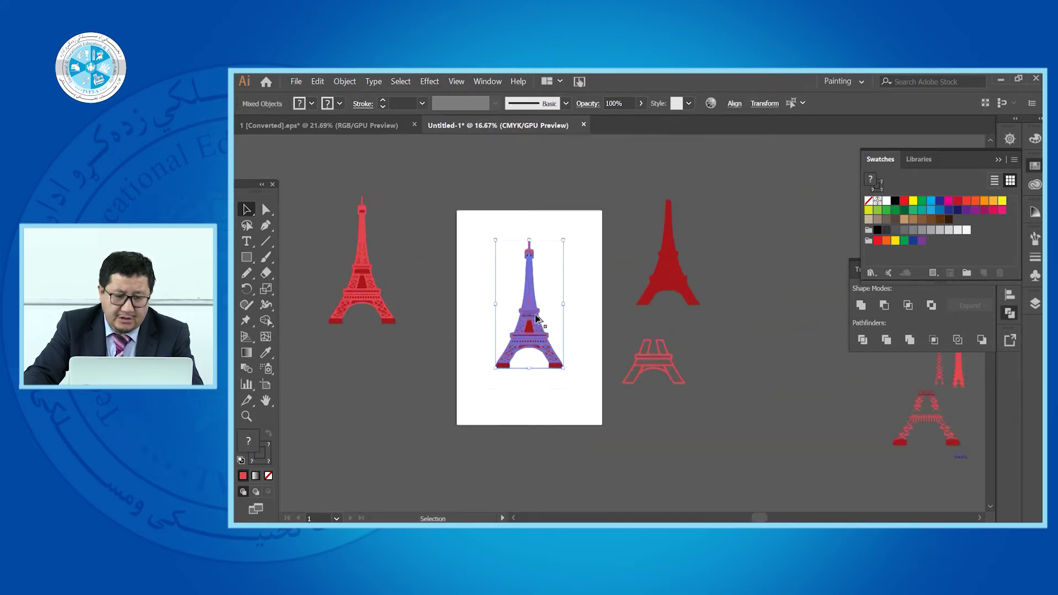
{"action": "scroll", "coordinate": [573, 300], "scroll_direction": "up", "scroll_amount": 4}
{"action": "scroll", "coordinate": [623, 292], "scroll_direction": "down", "scroll_amount": 4}
{"action": "scroll", "coordinate": [612, 259], "scroll_direction": "up", "scroll_amount": 4}
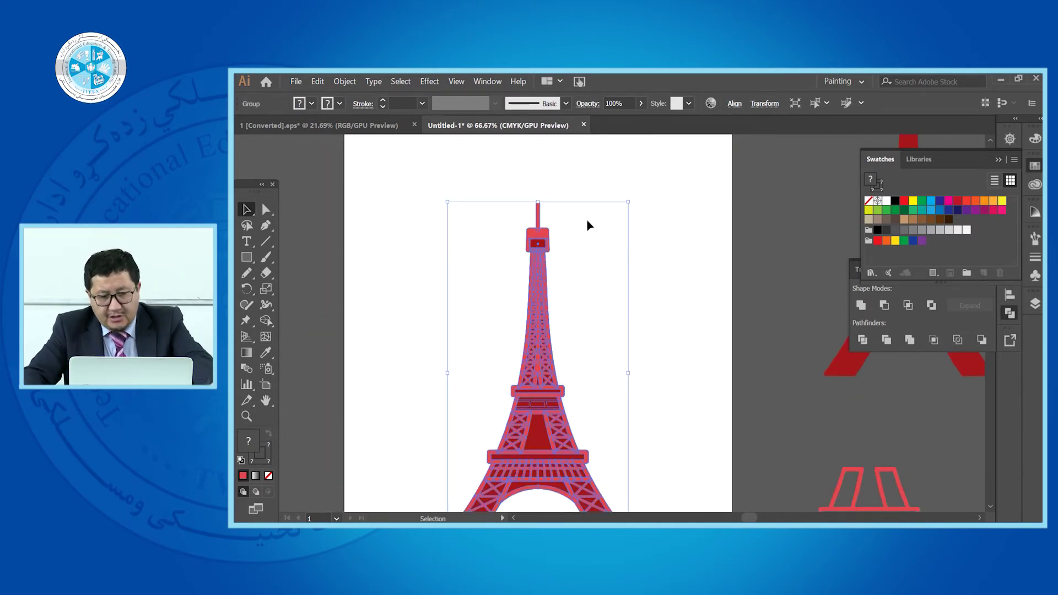
{"action": "left_click", "coordinate": [604, 217]}
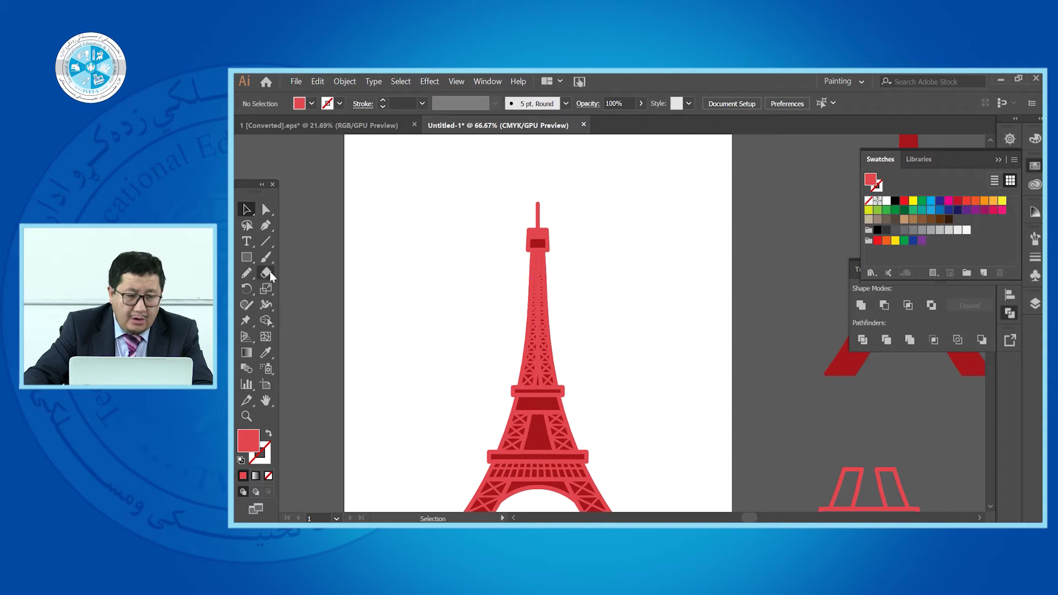
Draw a slim rectangle over the antenna at the tower's tip and fill it with yellow.
{"action": "left_click", "coordinate": [246, 257]}
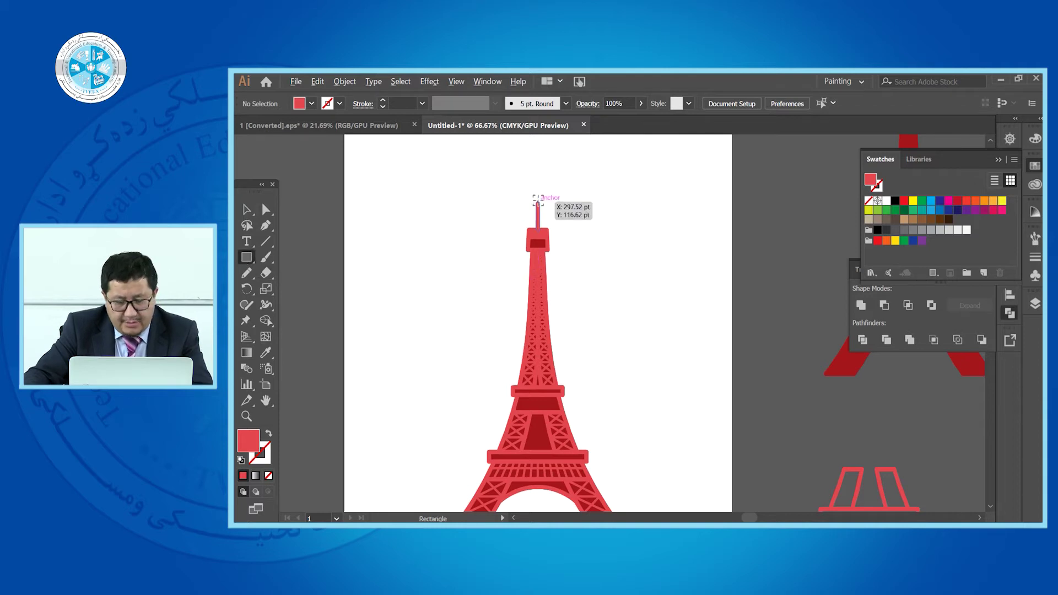
{"action": "scroll", "coordinate": [539, 198], "scroll_direction": "up", "scroll_amount": 4}
{"action": "left_click_drag", "start_coordinate": [535, 205], "coordinate": [543, 292]}
{"action": "left_click", "coordinate": [252, 210]}
{"action": "left_click_drag", "start_coordinate": [539, 253], "coordinate": [561, 250]}
{"action": "left_click", "coordinate": [266, 210]}
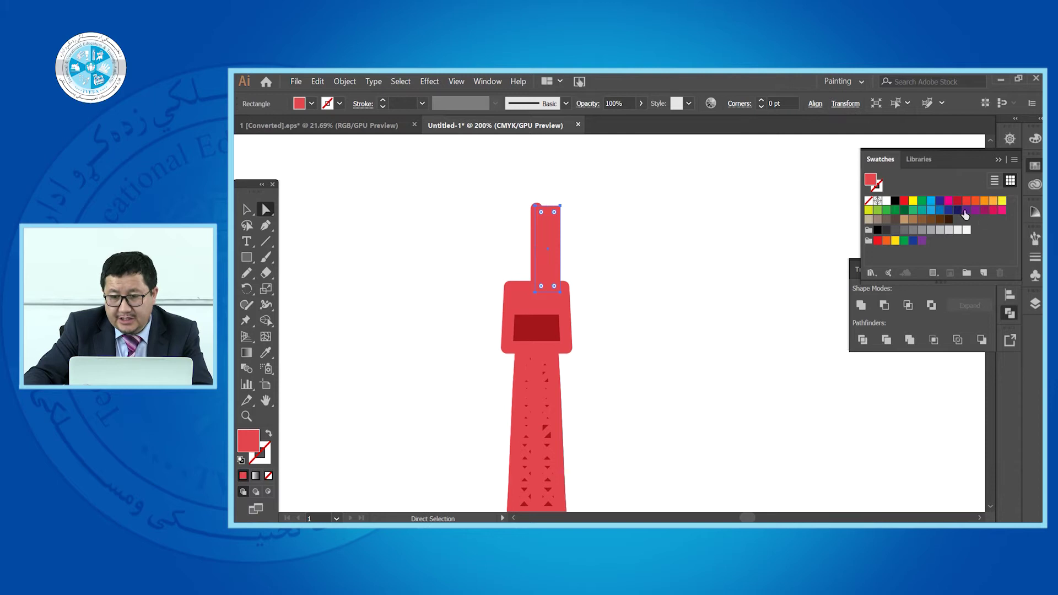
{"action": "left_click", "coordinate": [1000, 202]}
Fully round the yellow rectangle's corners and align it exactly over the tower's antenna.
{"action": "left_click_drag", "start_coordinate": [554, 213], "coordinate": [539, 253]}
{"action": "left_click", "coordinate": [247, 211]}
{"action": "left_click", "coordinate": [607, 236]}
{"action": "left_click_drag", "start_coordinate": [537, 251], "coordinate": [537, 249]}
{"action": "left_click", "coordinate": [644, 235]}
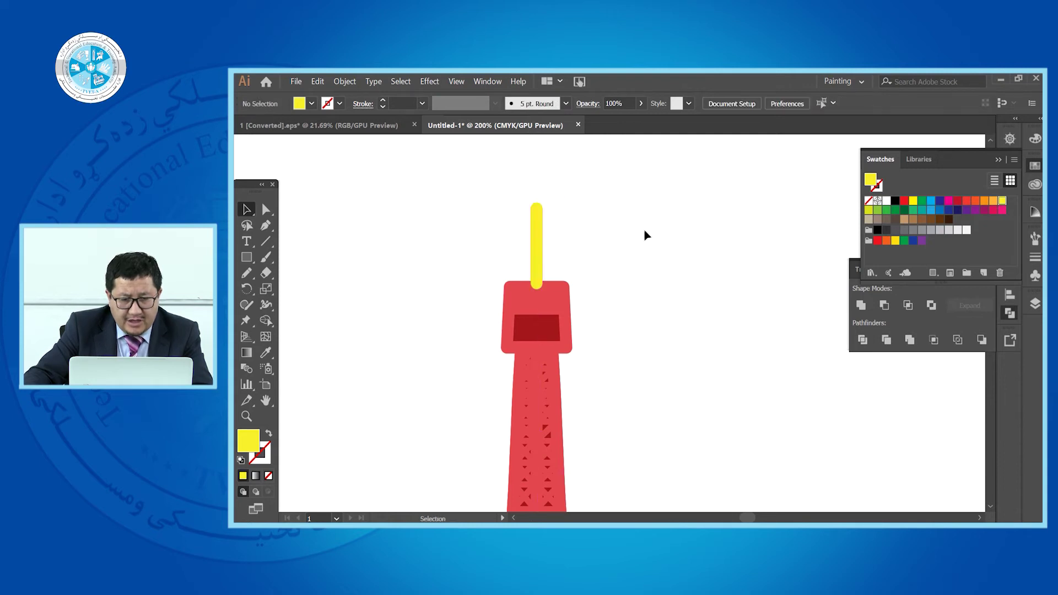
Draw a yellow rectangle the size of the cap below the antenna and move it to the empty area right of the tower.
{"action": "left_click", "coordinate": [246, 257]}
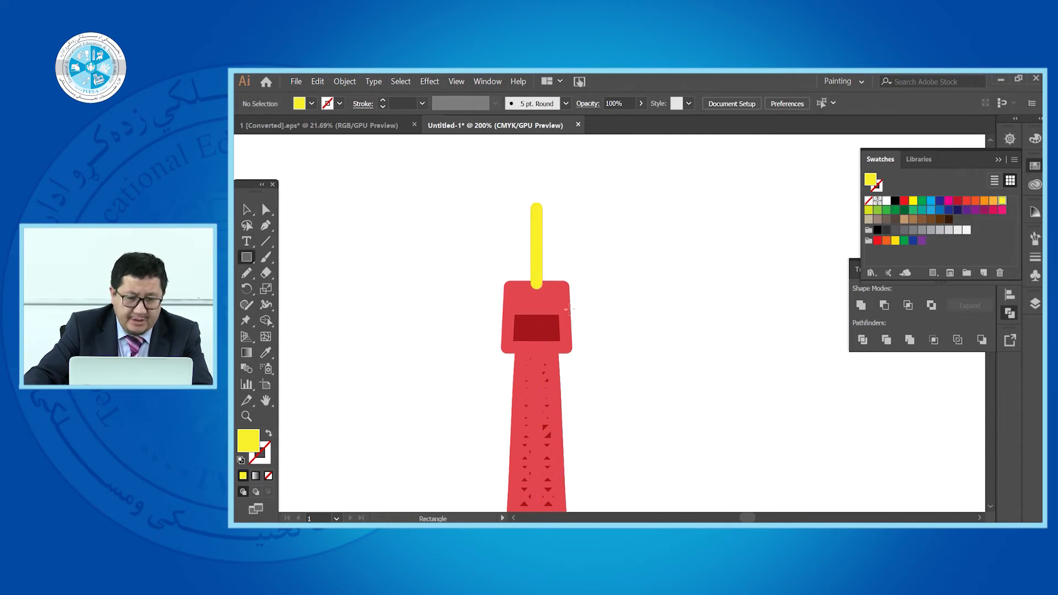
{"action": "left_click_drag", "start_coordinate": [504, 286], "coordinate": [573, 353]}
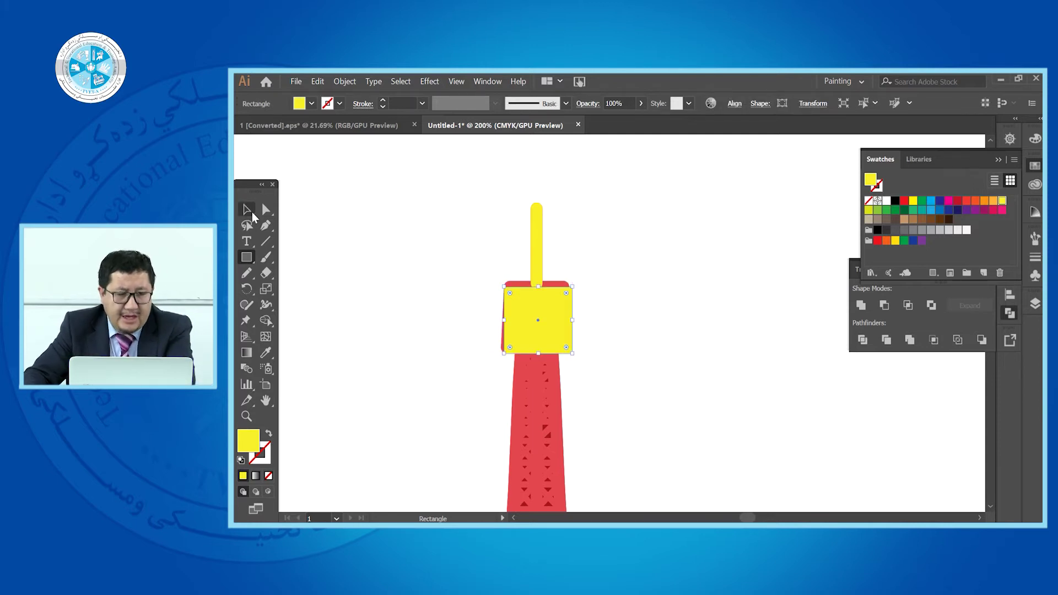
{"action": "left_click", "coordinate": [246, 209]}
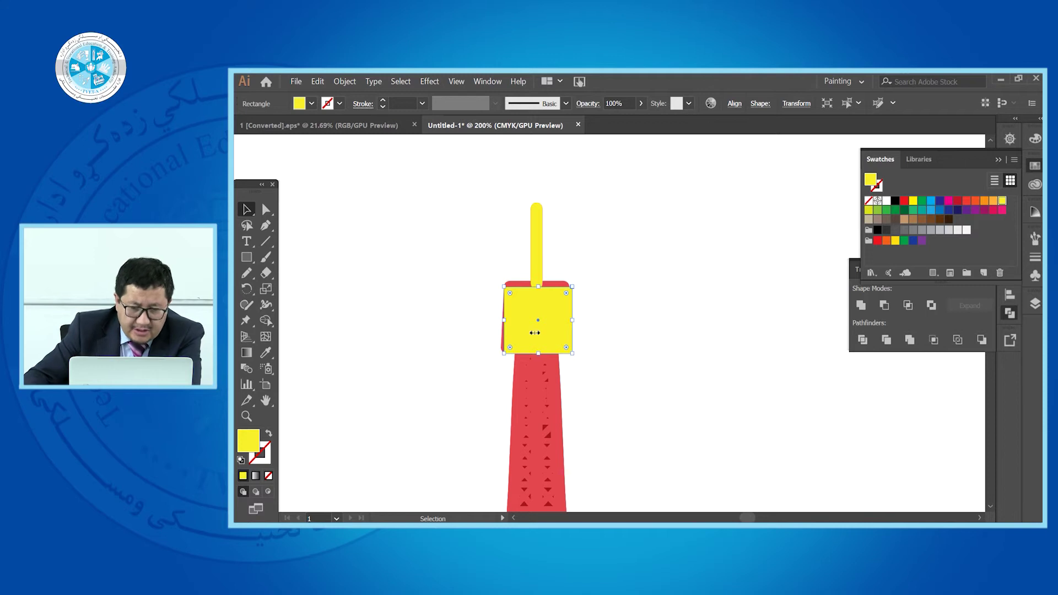
{"action": "left_click_drag", "start_coordinate": [538, 315], "coordinate": [668, 300]}
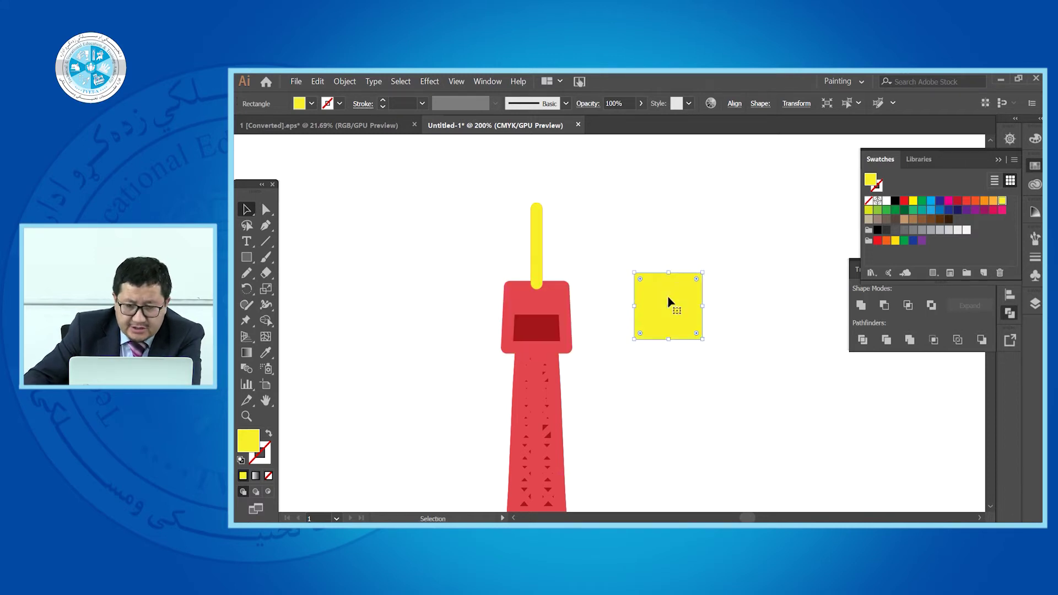
Move the yellow rectangle's two bottom corners outward to turn it into a symmetrical trapezoid.
{"action": "left_click", "coordinate": [266, 209]}
{"action": "left_click", "coordinate": [756, 336]}
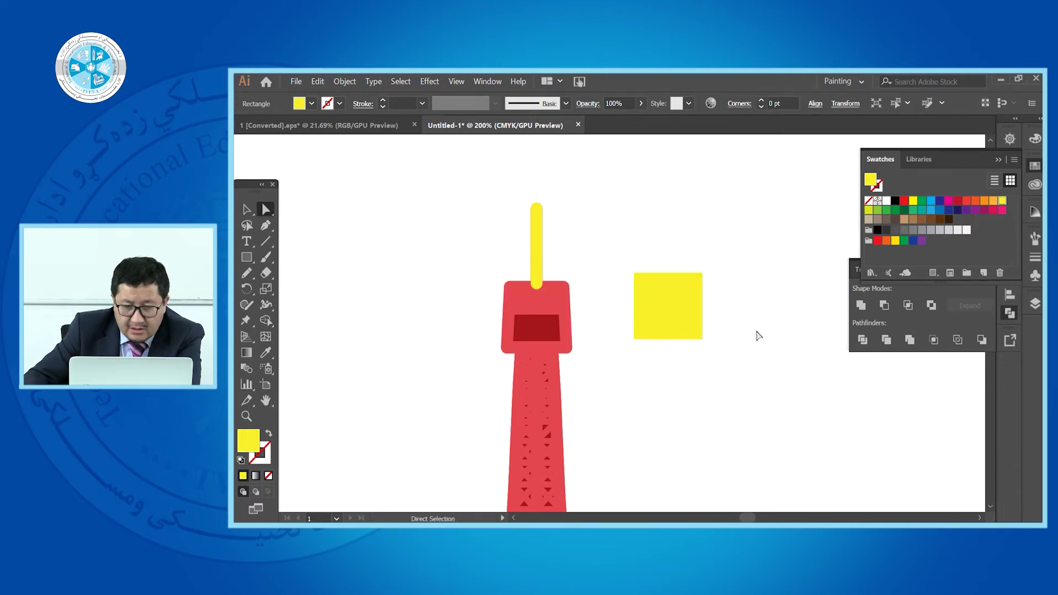
{"action": "left_click", "coordinate": [702, 339]}
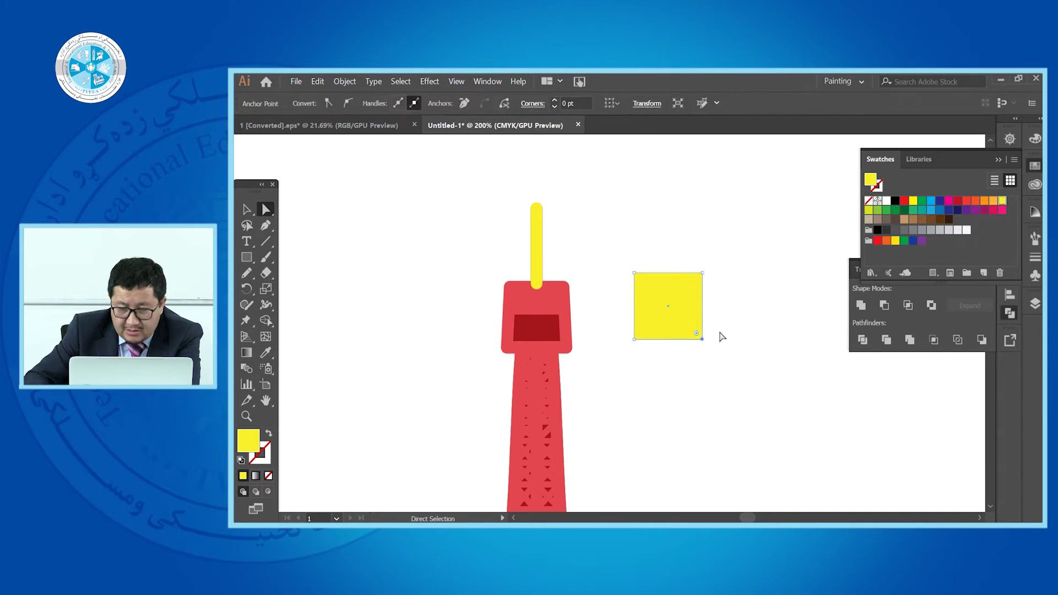
{"action": "key", "text": "Right"}
{"action": "key", "text": "Right"}
{"action": "key", "text": "Right"}
{"action": "key", "text": "Right"}
{"action": "key", "text": "Right"}
{"action": "key", "text": "Right"}
{"action": "left_click_drag", "start_coordinate": [634, 340], "coordinate": [631, 341]}
{"action": "left_click", "coordinate": [247, 210]}
{"action": "left_click", "coordinate": [731, 230]}
{"action": "left_click", "coordinate": [687, 287]}
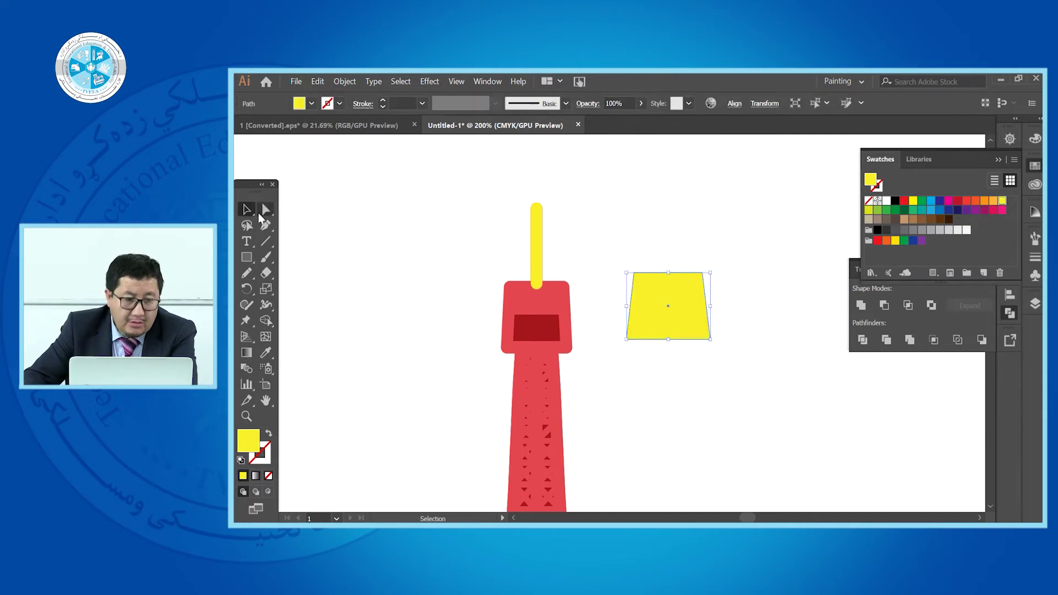
Round the corners of the yellow trapezoid and place it over the tower's cap.
{"action": "left_click", "coordinate": [266, 209]}
{"action": "left_click_drag", "start_coordinate": [639, 282], "coordinate": [558, 322]}
{"action": "left_click", "coordinate": [661, 253]}
{"action": "left_click", "coordinate": [247, 208]}
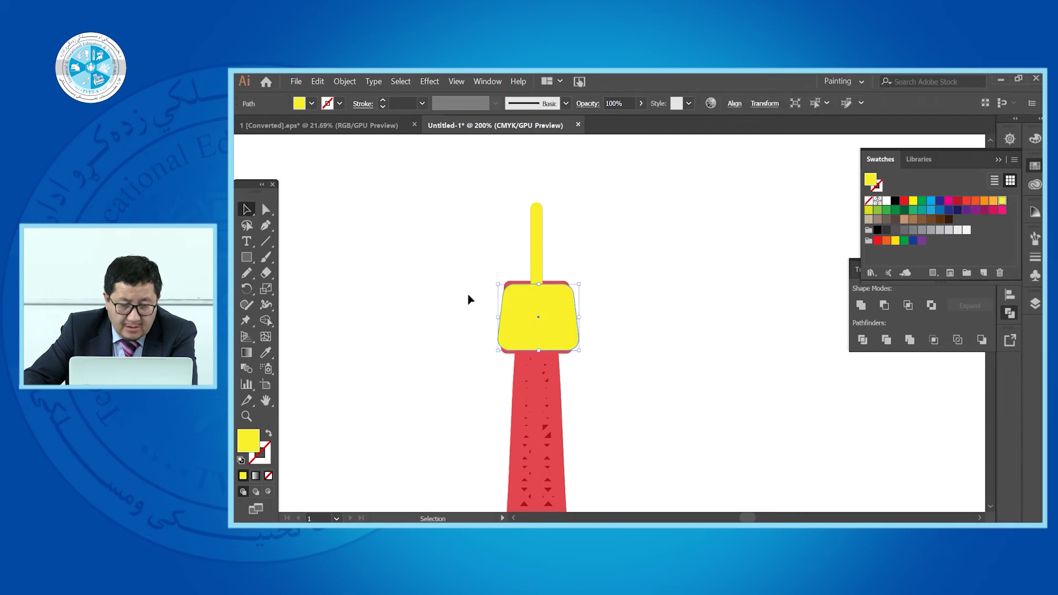
Resize the rounded trapezoid to match the cap's outline, centre it over the cap and deselect it.
{"action": "left_click_drag", "start_coordinate": [541, 284], "coordinate": [543, 280]}
{"action": "left_click_drag", "start_coordinate": [579, 314], "coordinate": [576, 318]}
{"action": "left_click_drag", "start_coordinate": [538, 350], "coordinate": [539, 356]}
{"action": "left_click_drag", "start_coordinate": [498, 316], "coordinate": [503, 316]}
{"action": "left_click_drag", "start_coordinate": [539, 353], "coordinate": [540, 359]}
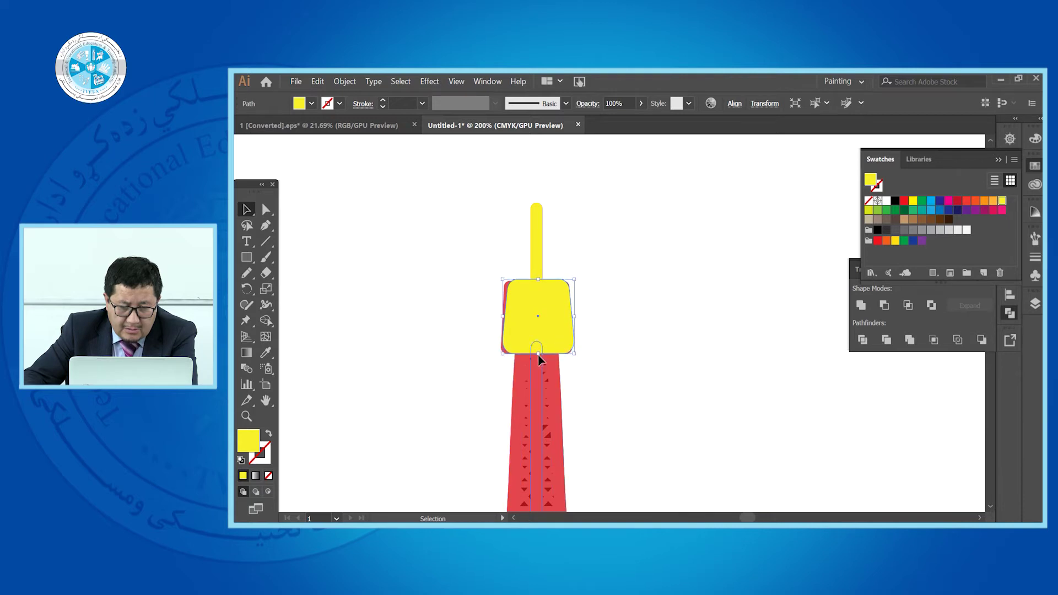
{"action": "scroll", "coordinate": [555, 321], "scroll_direction": "up", "scroll_amount": 1}
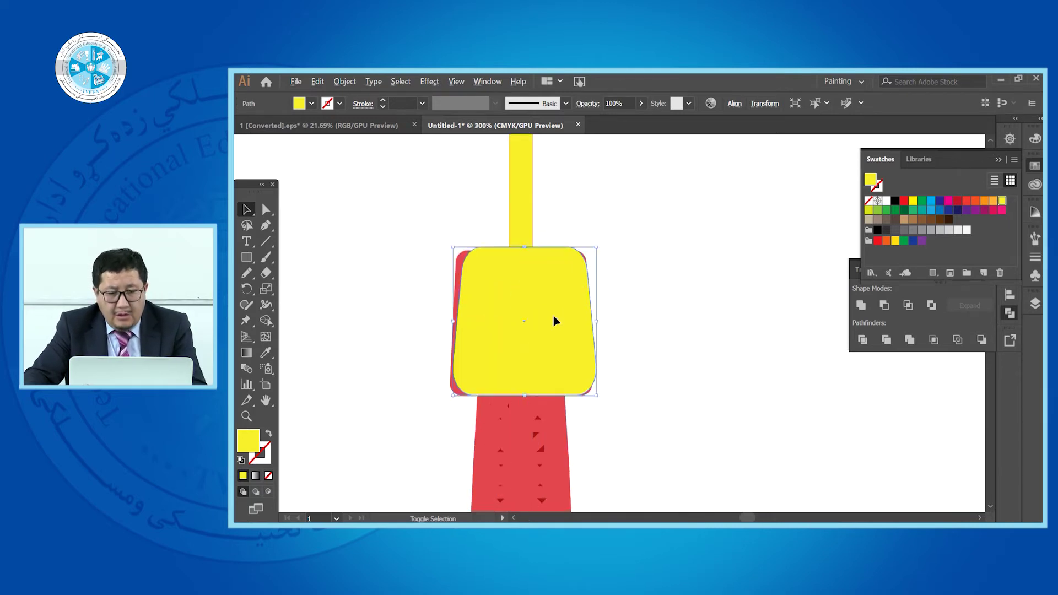
{"action": "left_click_drag", "start_coordinate": [508, 308], "coordinate": [507, 309]}
{"action": "scroll", "coordinate": [623, 298], "scroll_direction": "down", "scroll_amount": 4}
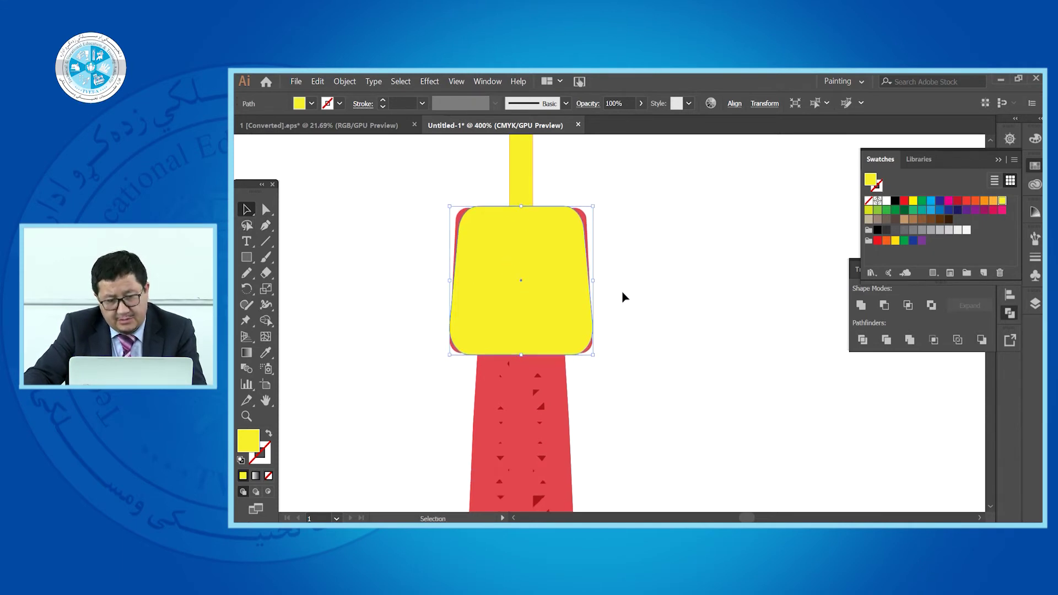
{"action": "left_click", "coordinate": [671, 298]}
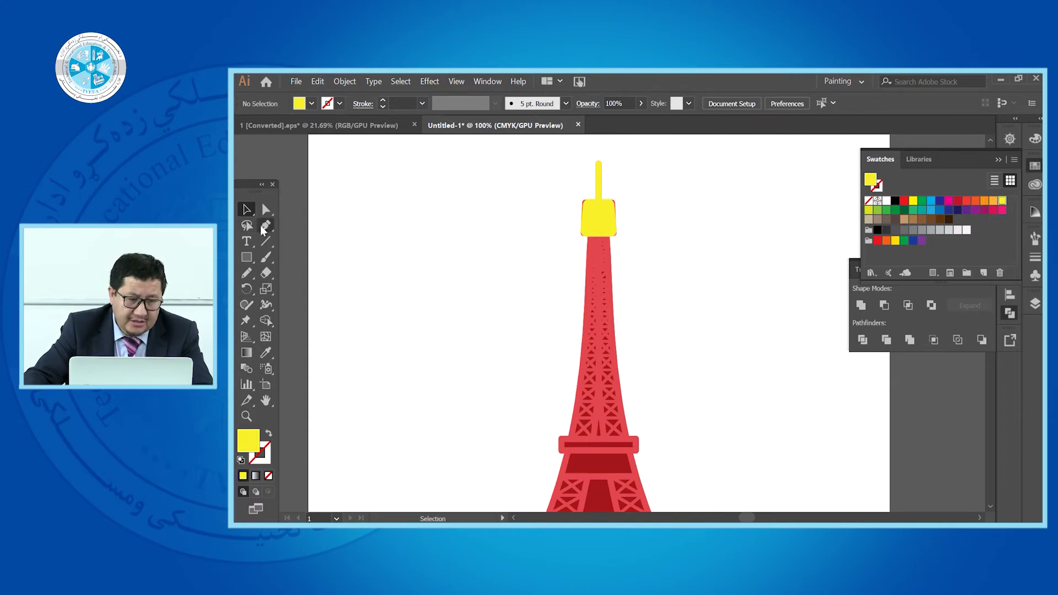
Draw a narrow yellow rectangle down from the cap along the tower's body and extend it to the level of the feet.
{"action": "left_click", "coordinate": [247, 257]}
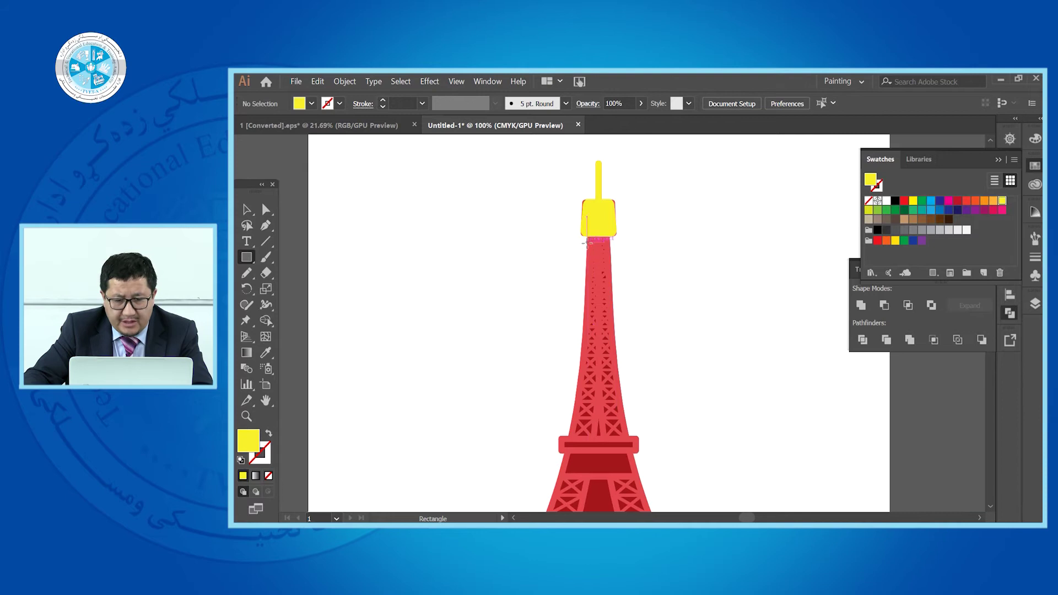
{"action": "left_click_drag", "start_coordinate": [585, 236], "coordinate": [610, 441]}
{"action": "scroll", "coordinate": [633, 295], "scroll_direction": "down", "scroll_amount": 5}
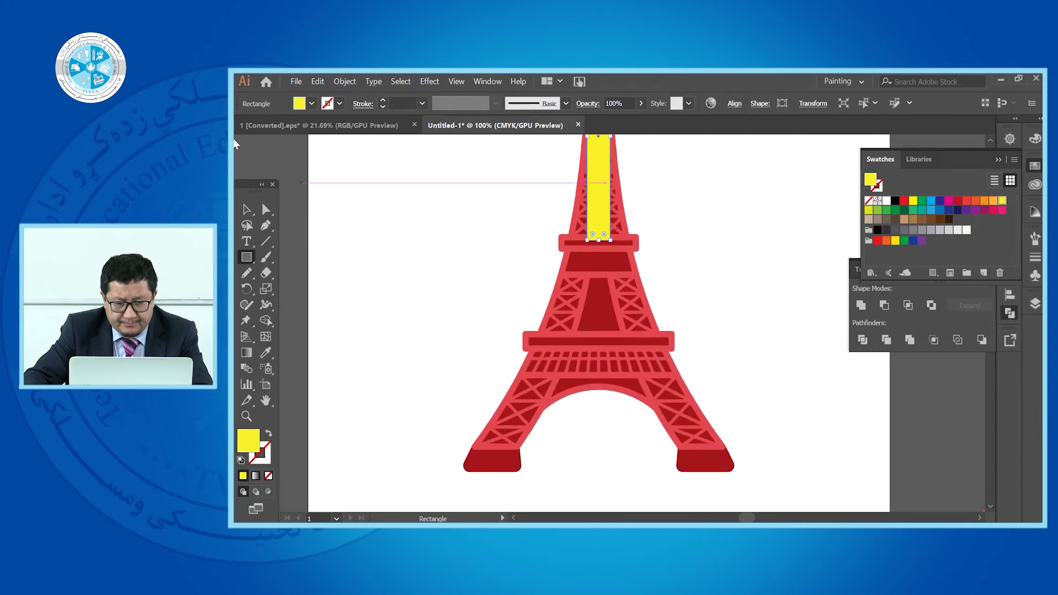
{"action": "left_click", "coordinate": [244, 210]}
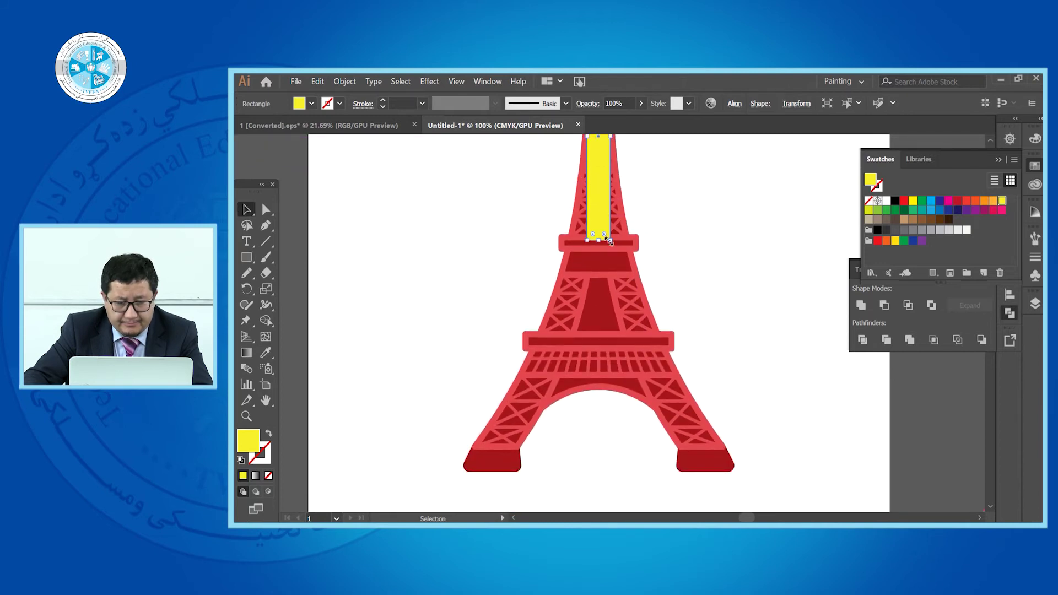
{"action": "left_click_drag", "start_coordinate": [597, 239], "coordinate": [737, 473]}
Spread the body rectangle's bottom corners to the outer edges of the tower's two feet.
{"action": "left_click", "coordinate": [266, 209]}
{"action": "left_click_drag", "start_coordinate": [592, 478], "coordinate": [461, 477]}
{"action": "left_click_drag", "start_coordinate": [736, 474], "coordinate": [736, 473]}
{"action": "scroll", "coordinate": [736, 471], "scroll_direction": "up", "scroll_amount": 2}
{"action": "scroll", "coordinate": [744, 466], "scroll_direction": "down", "scroll_amount": 2}
{"action": "scroll", "coordinate": [641, 437], "scroll_direction": "down", "scroll_amount": 2}
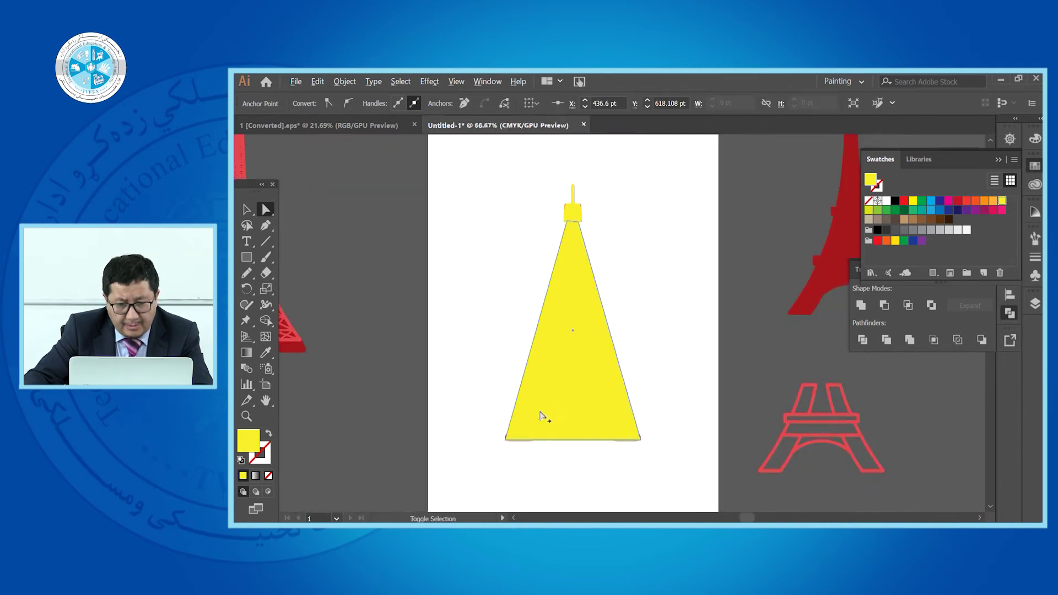
Try converting the bottom-right anchor point of the yellow body shape to a smooth point, and undo it.
{"action": "left_click", "coordinate": [265, 210]}
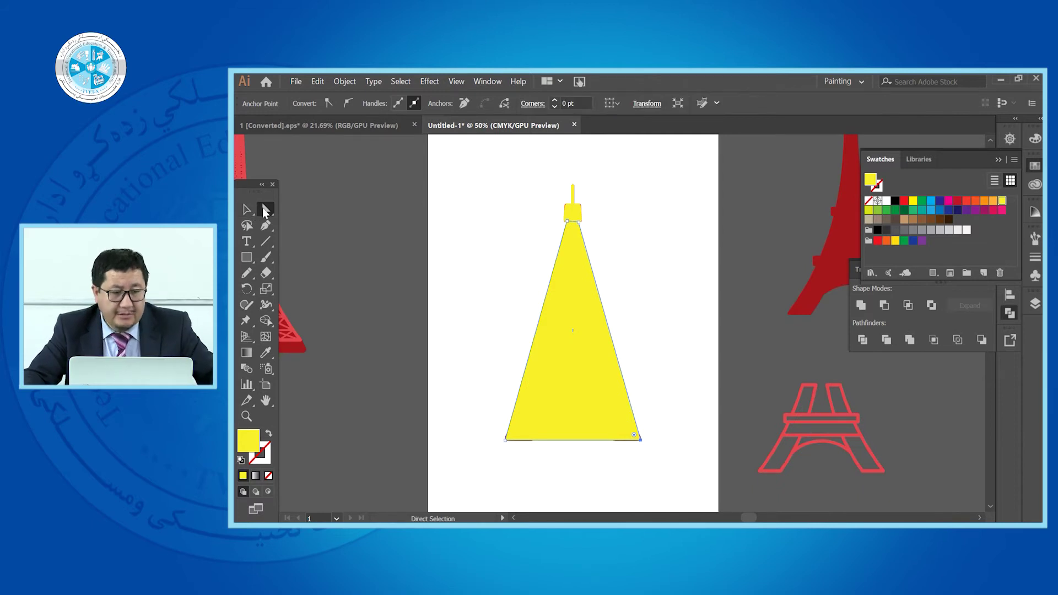
{"action": "left_click", "coordinate": [347, 103]}
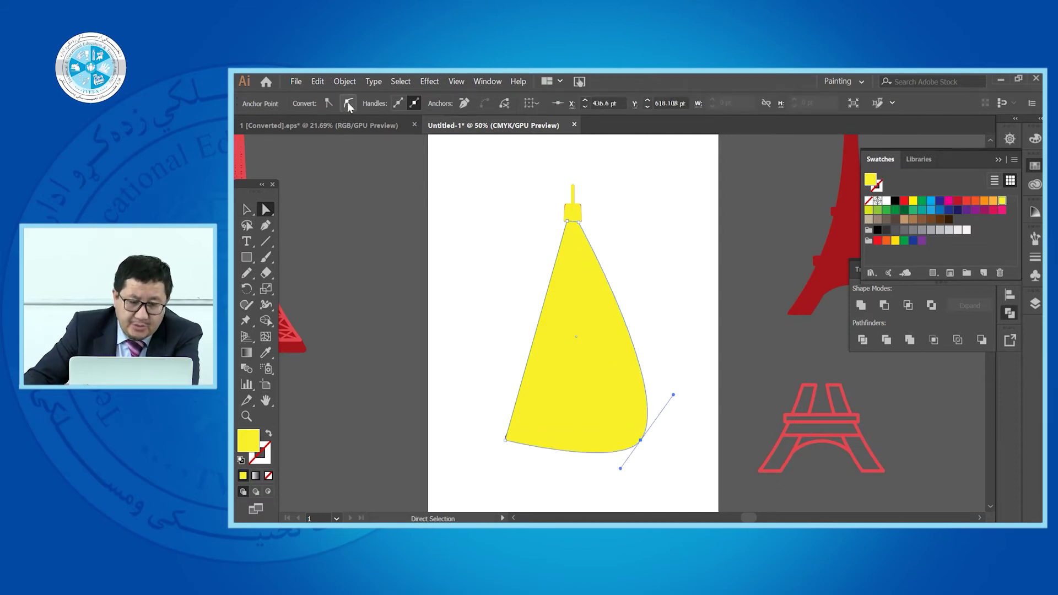
{"action": "key", "text": "ctrl+z"}
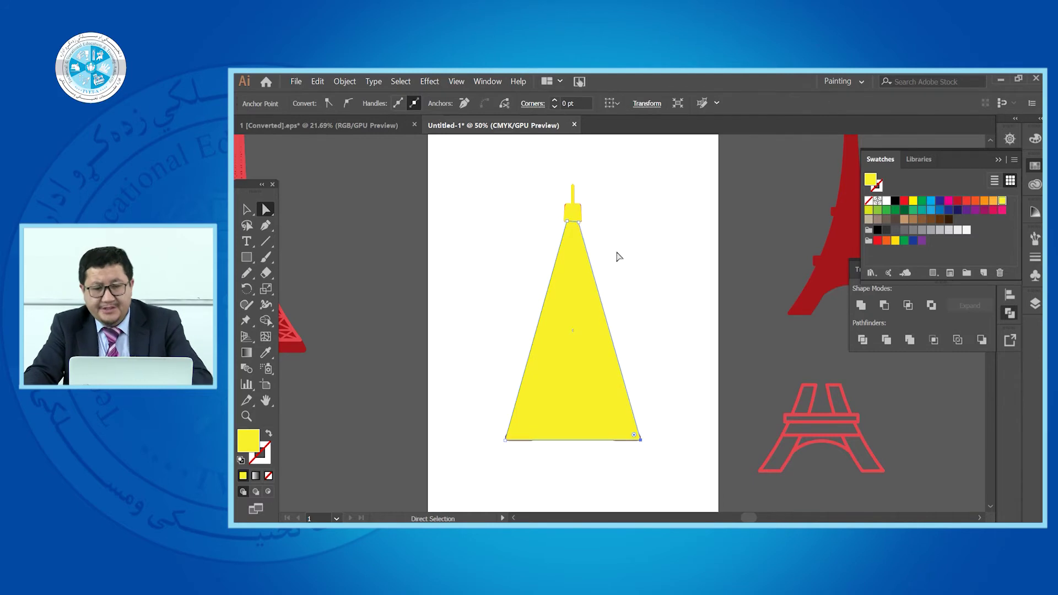
Add an anchor point on each slanted side of the yellow body shape, just above its bottom-right and bottom-left corners.
{"action": "left_click_drag", "start_coordinate": [266, 225], "coordinate": [287, 241]}
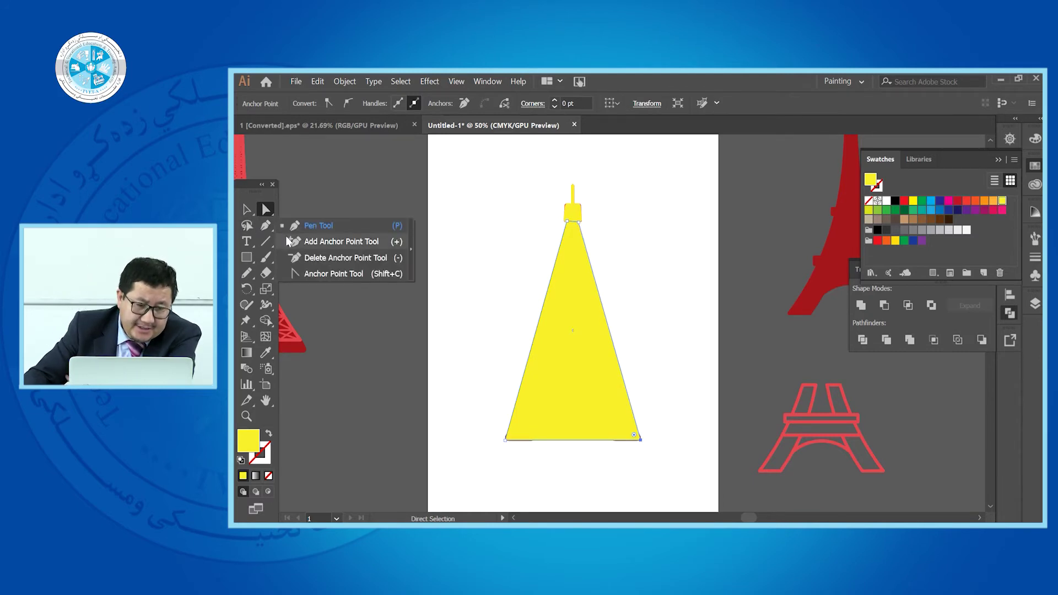
{"action": "left_click", "coordinate": [341, 243]}
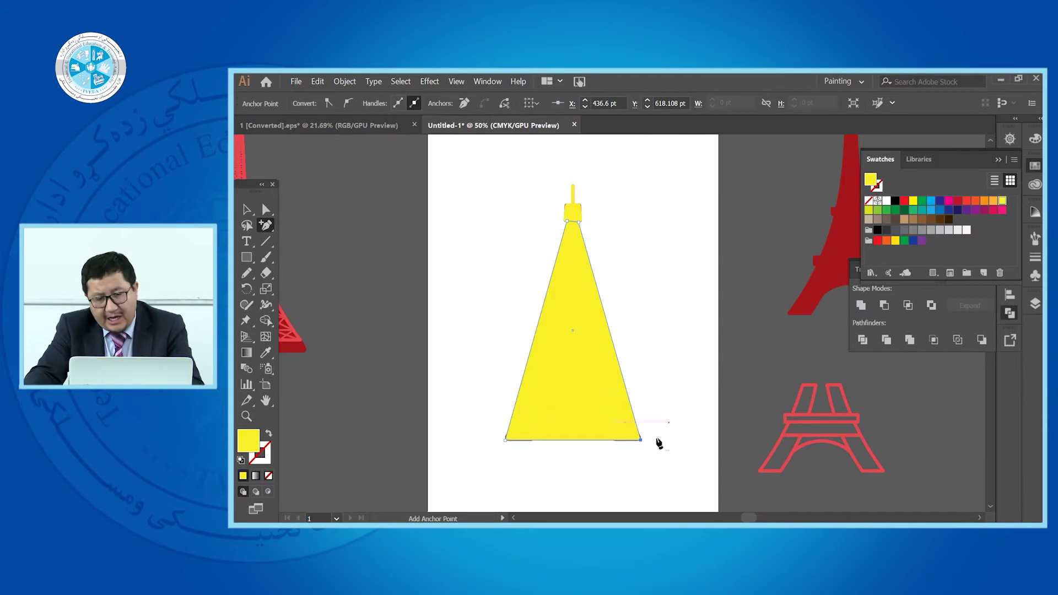
{"action": "scroll", "coordinate": [659, 443], "scroll_direction": "up", "scroll_amount": 7}
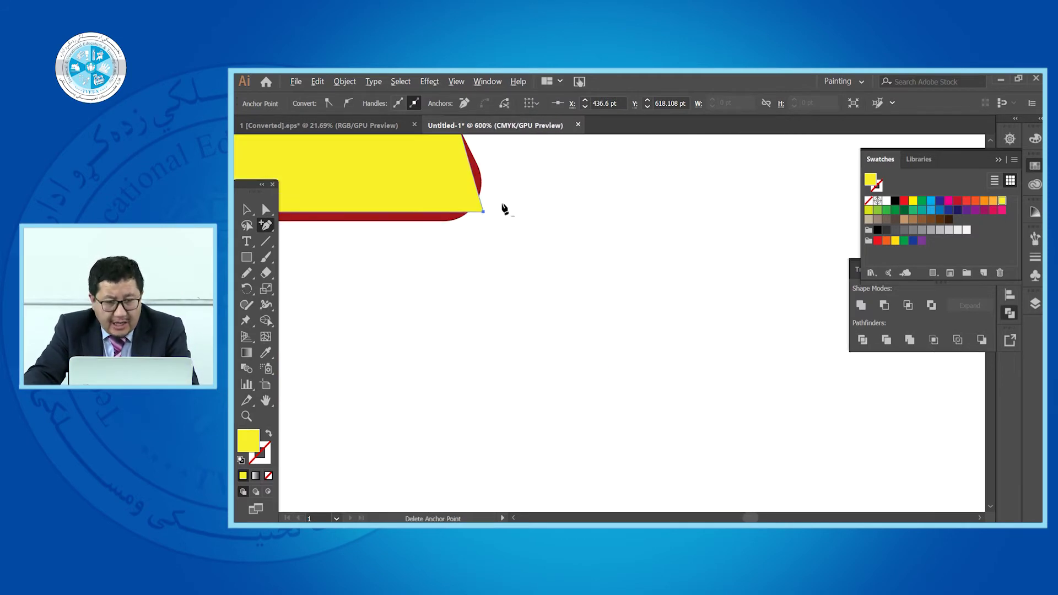
{"action": "scroll", "coordinate": [661, 323], "scroll_direction": "down", "scroll_amount": 6}
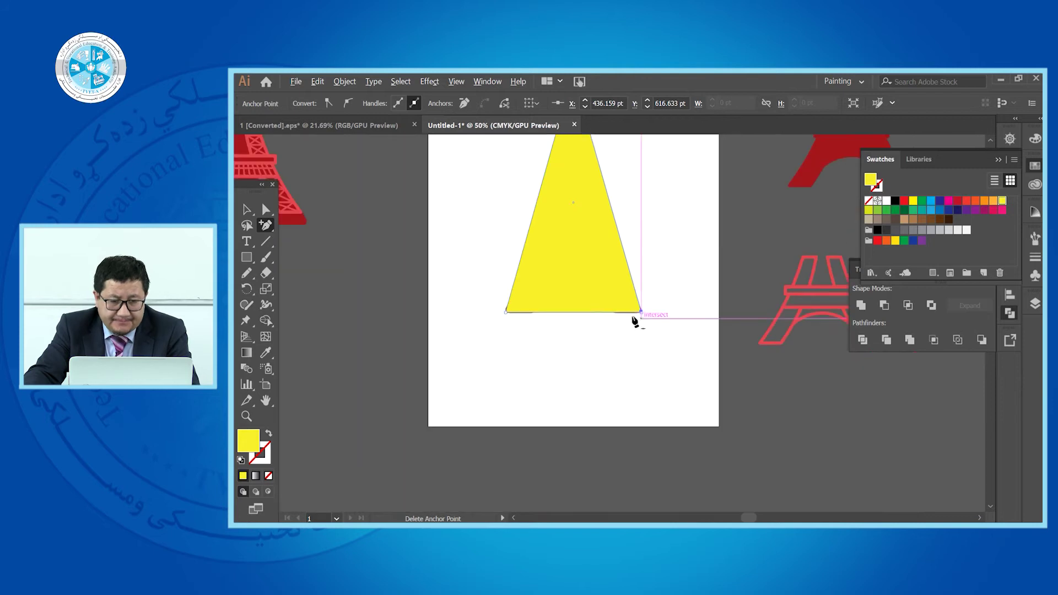
{"action": "scroll", "coordinate": [489, 335], "scroll_direction": "up", "scroll_amount": 4}
{"action": "left_click", "coordinate": [562, 257]}
{"action": "scroll", "coordinate": [447, 299], "scroll_direction": "down", "scroll_amount": 4}
{"action": "left_click", "coordinate": [266, 210]}
{"action": "scroll", "coordinate": [593, 344], "scroll_direction": "up", "scroll_amount": 3}
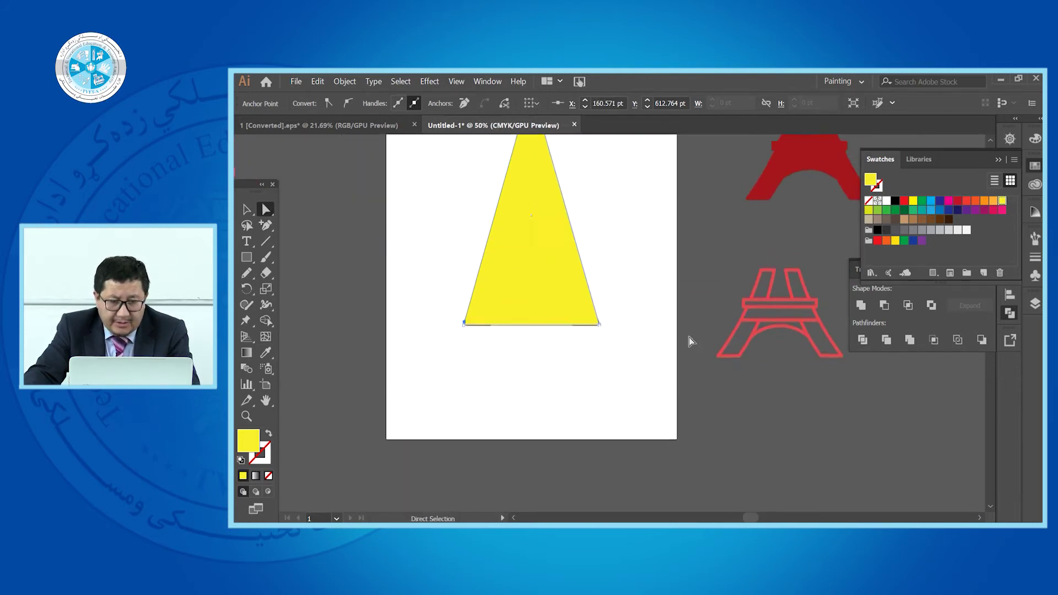
{"action": "left_click", "coordinate": [598, 344]}
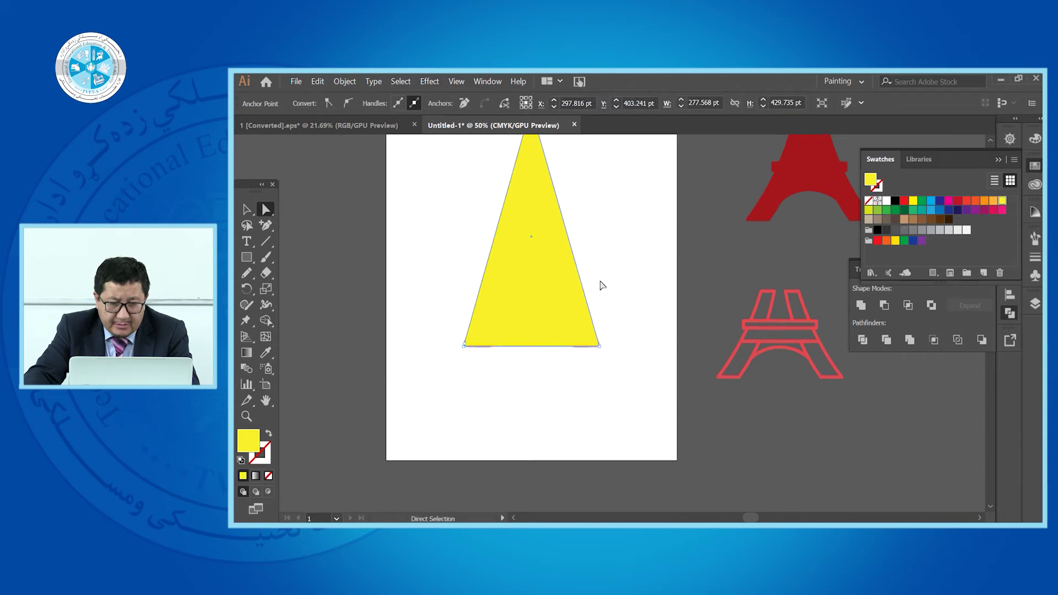
Try to sharpen the top corners of the yellow body shape under the cap, and deselect it.
{"action": "scroll", "coordinate": [597, 276], "scroll_direction": "up", "scroll_amount": 3}
{"action": "left_click", "coordinate": [536, 197]}
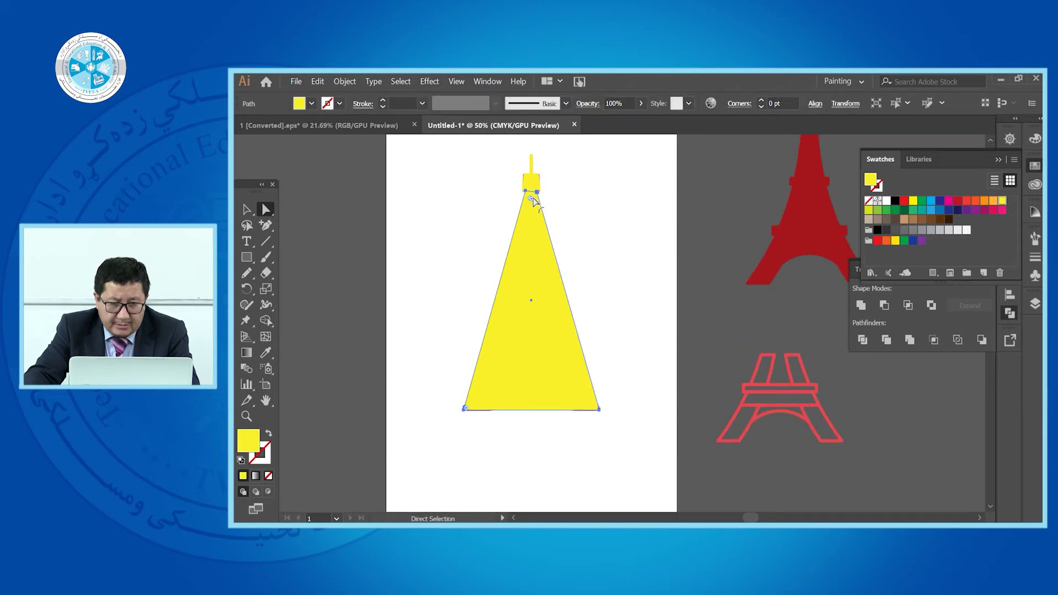
{"action": "mouse_move", "coordinate": [529, 199]}
{"action": "left_mouse_down"}
{"action": "mouse_move", "coordinate": [525, 211]}
{"action": "mouse_move", "coordinate": [540, 192]}
{"action": "left_mouse_up"}
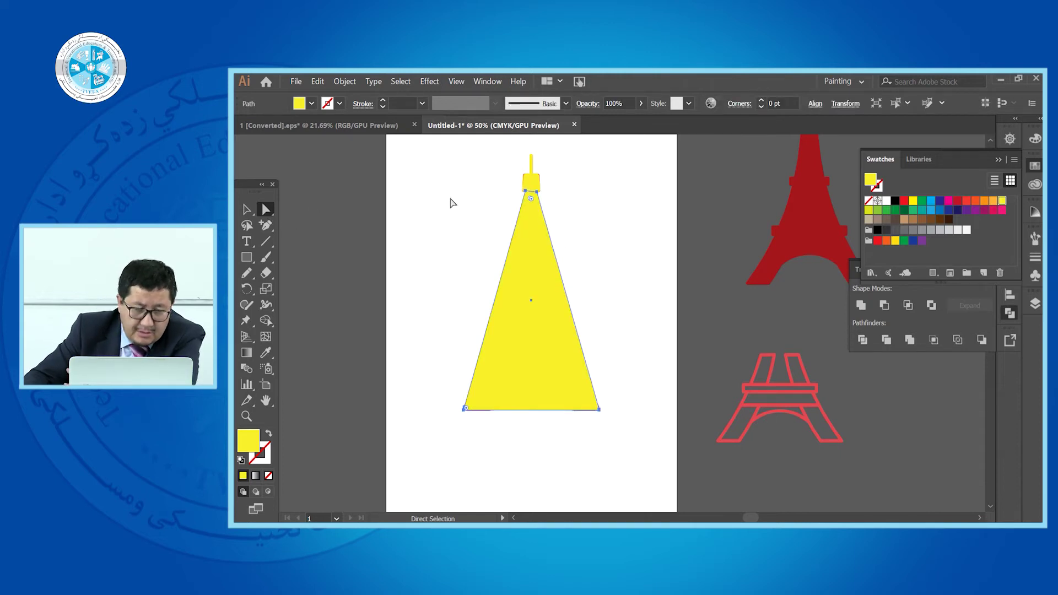
{"action": "left_click", "coordinate": [593, 254]}
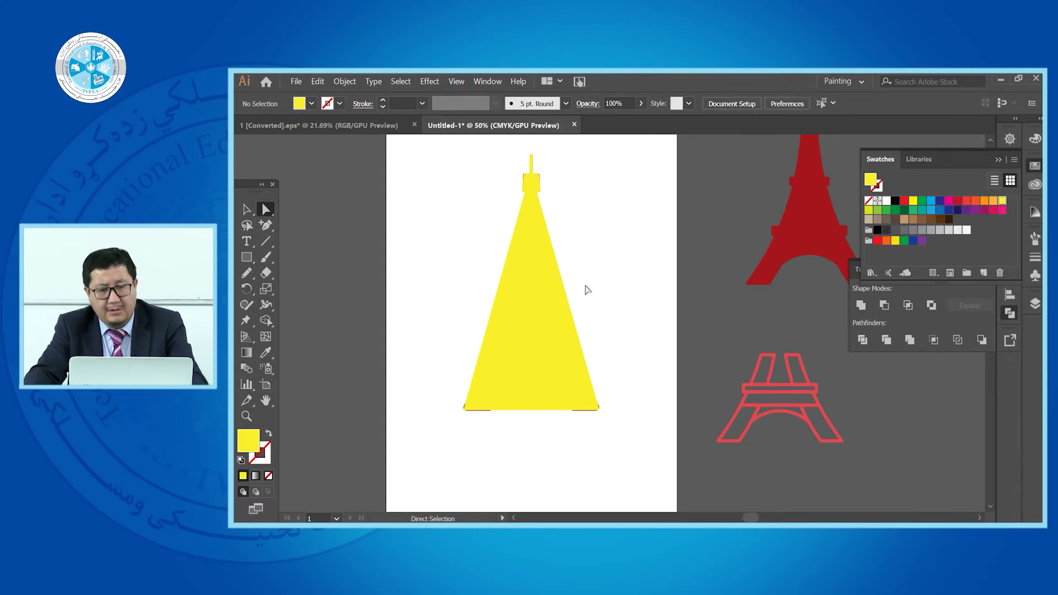
Move the yellow body shape off the tower and place it just beside the tower at the artboard's left edge.
{"action": "scroll", "coordinate": [587, 309], "scroll_direction": "down", "scroll_amount": 3}
{"action": "key", "text": "v"}
{"action": "left_click", "coordinate": [571, 324]}
{"action": "scroll", "coordinate": [571, 324], "scroll_direction": "up", "scroll_amount": 3}
{"action": "scroll", "coordinate": [634, 325], "scroll_direction": "down", "scroll_amount": 3}
{"action": "left_click_drag", "start_coordinate": [619, 316], "coordinate": [556, 372]}
{"action": "scroll", "coordinate": [617, 334], "scroll_direction": "up", "scroll_amount": 2}
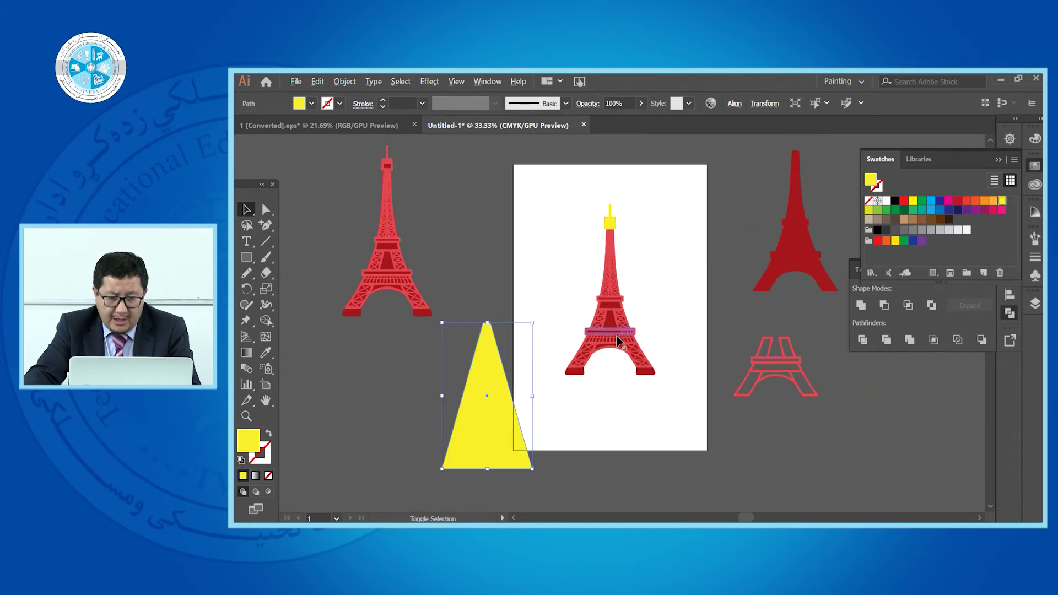
{"action": "left_click_drag", "start_coordinate": [479, 447], "coordinate": [498, 327]}
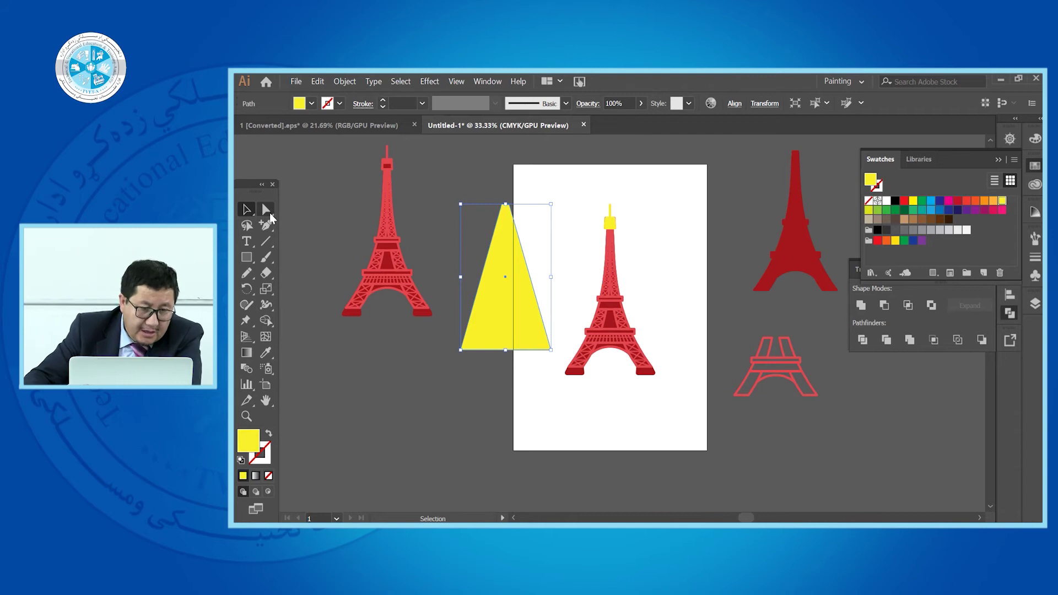
Convert the yellow body's bottom-right anchor to a smooth point, pulling its handles so the right side curves inward.
{"action": "left_click", "coordinate": [267, 210]}
{"action": "left_click", "coordinate": [267, 225]}
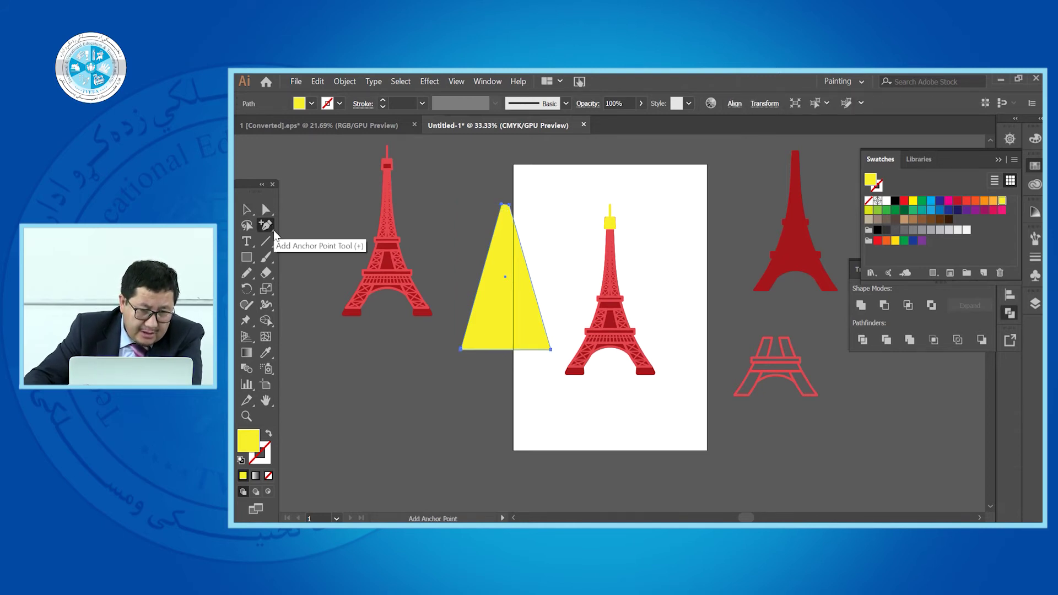
{"action": "left_click", "coordinate": [274, 230]}
{"action": "left_click", "coordinate": [329, 274]}
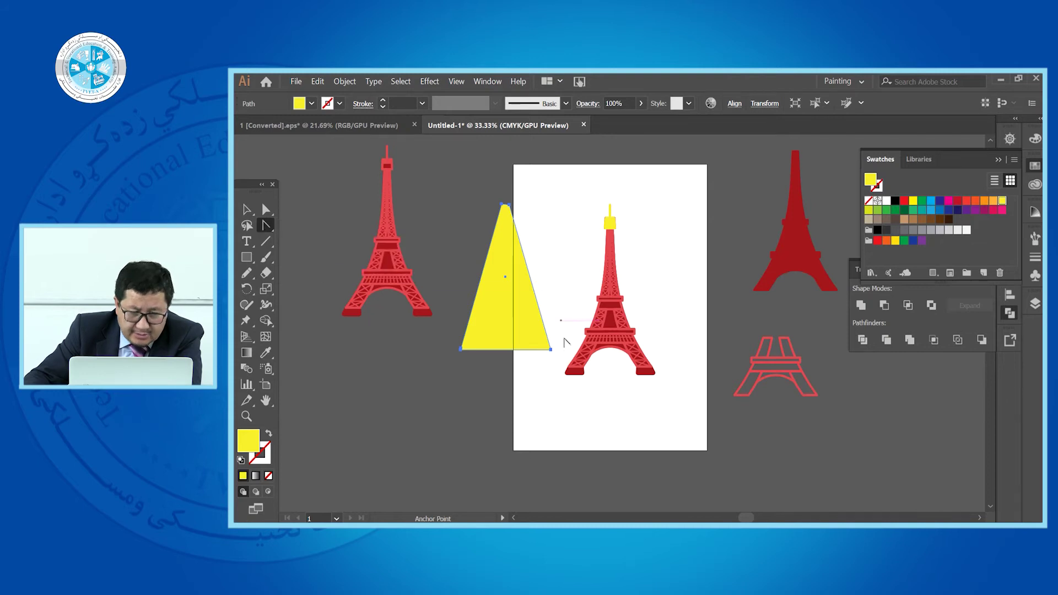
{"action": "left_click_drag", "start_coordinate": [550, 349], "coordinate": [590, 402]}
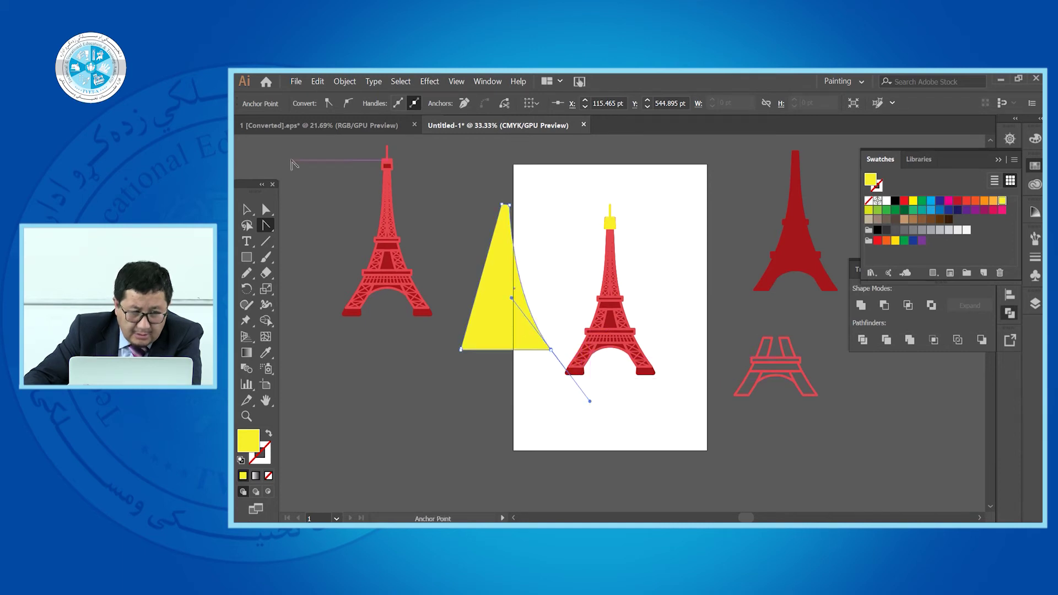
Move the curved yellow body back onto the tower, directly below the cap.
{"action": "left_click", "coordinate": [247, 209]}
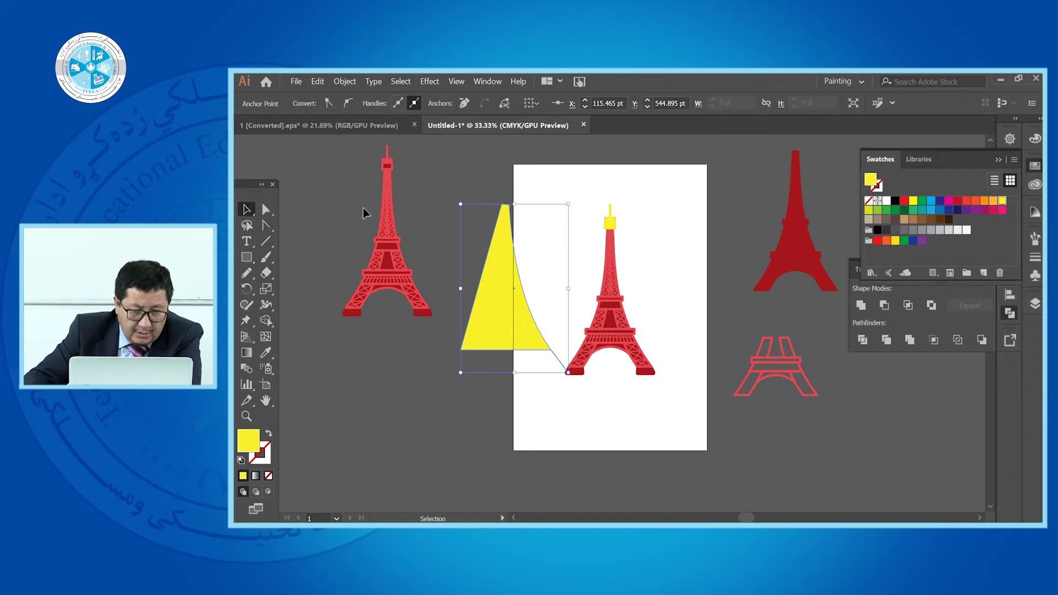
{"action": "left_click", "coordinate": [447, 175]}
{"action": "left_click_drag", "start_coordinate": [503, 303], "coordinate": [610, 326]}
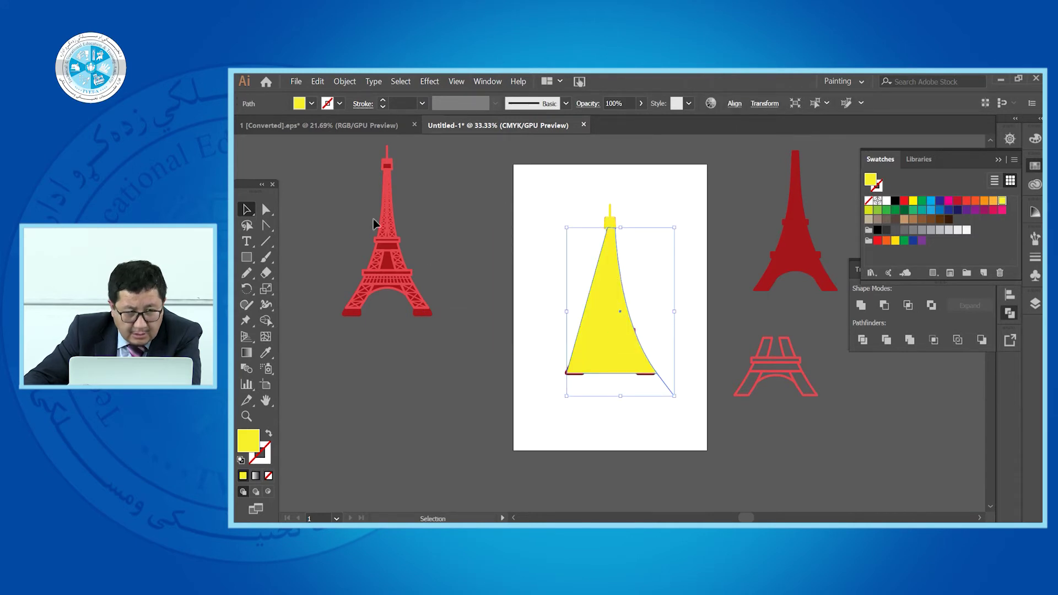
Try shifting the yellow body sideways over the tower, and undo the move.
{"action": "left_click", "coordinate": [266, 209]}
{"action": "left_click_drag", "start_coordinate": [653, 382], "coordinate": [667, 374]}
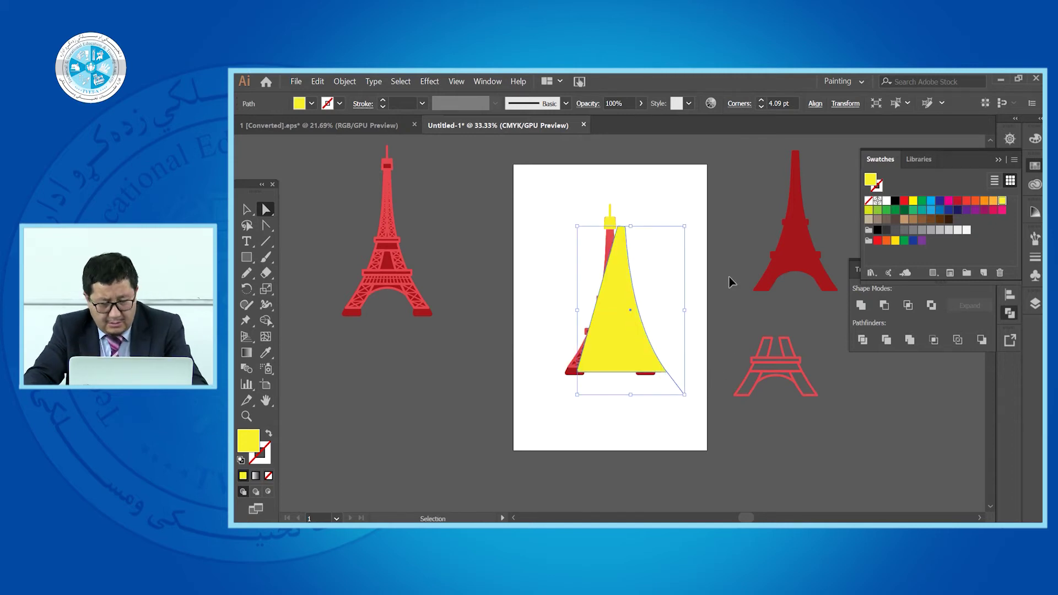
{"action": "key", "text": "ctrl+z"}
Remove the rounding from the yellow body's top corners and convert its top-right anchor to a corner point.
{"action": "key", "text": "ctrl+plus"}
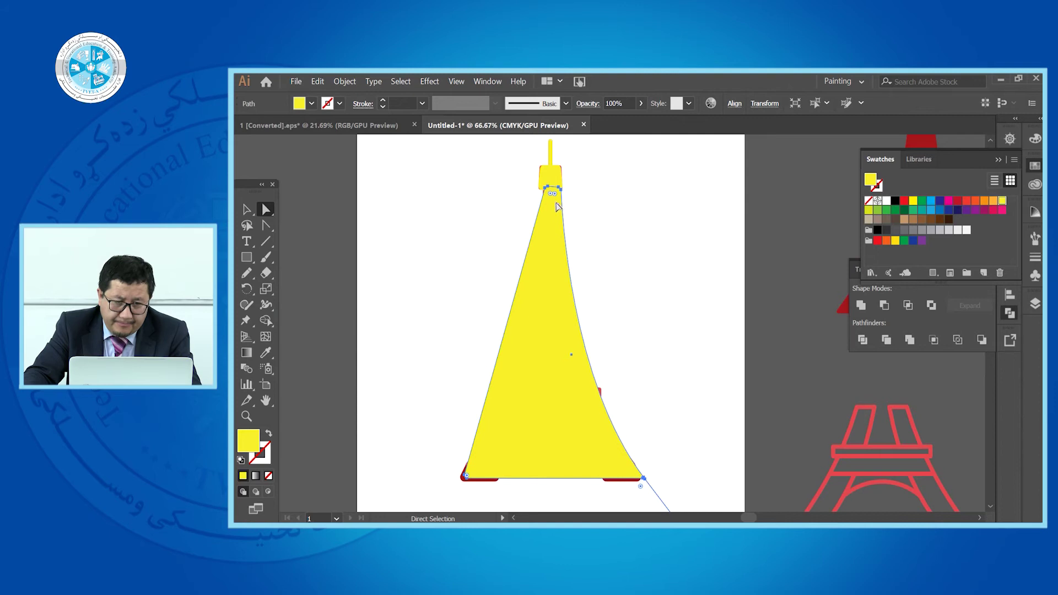
{"action": "scroll", "coordinate": [558, 197], "scroll_direction": "up", "scroll_amount": 2}
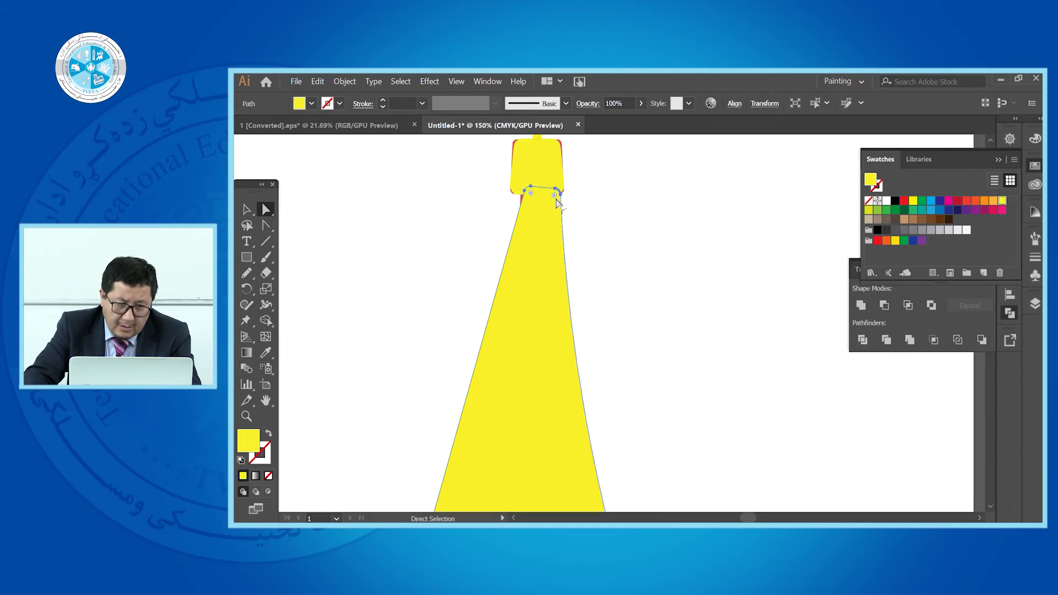
{"action": "left_click_drag", "start_coordinate": [554, 195], "coordinate": [563, 189]}
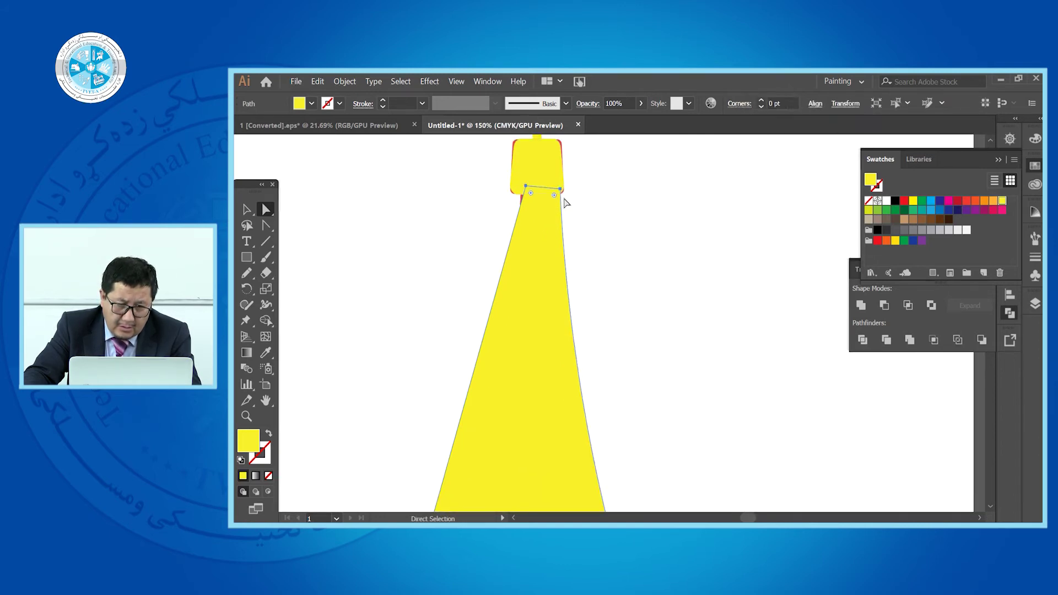
{"action": "left_click", "coordinate": [269, 230]}
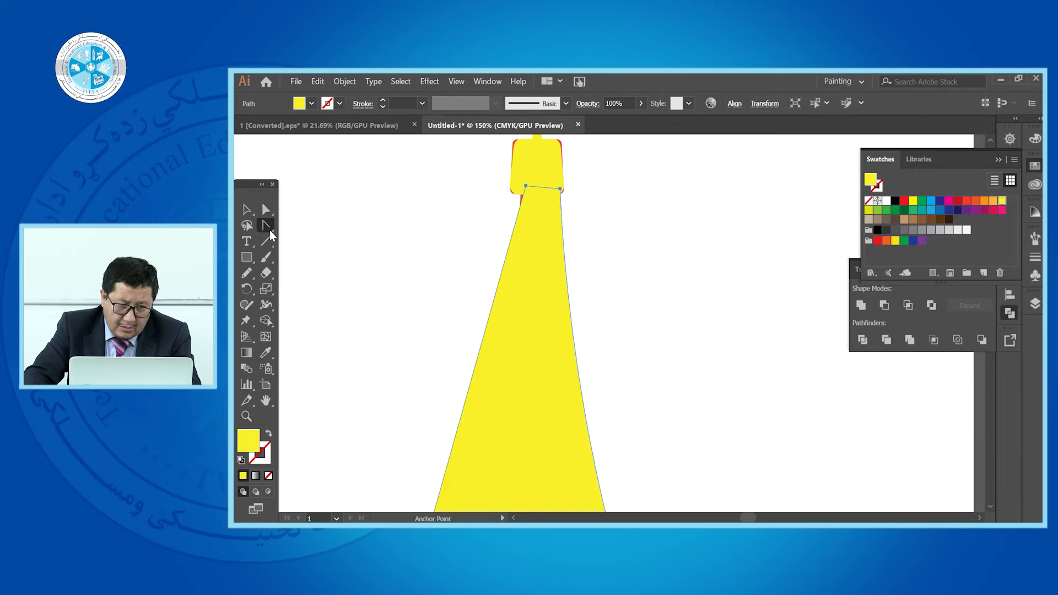
{"action": "left_click", "coordinate": [561, 190]}
Adjust the bottom-right anchor's upper handle until the body's right curve follows the tower's outline, and deselect the shape.
{"action": "scroll", "coordinate": [560, 191], "scroll_direction": "down", "scroll_amount": 2}
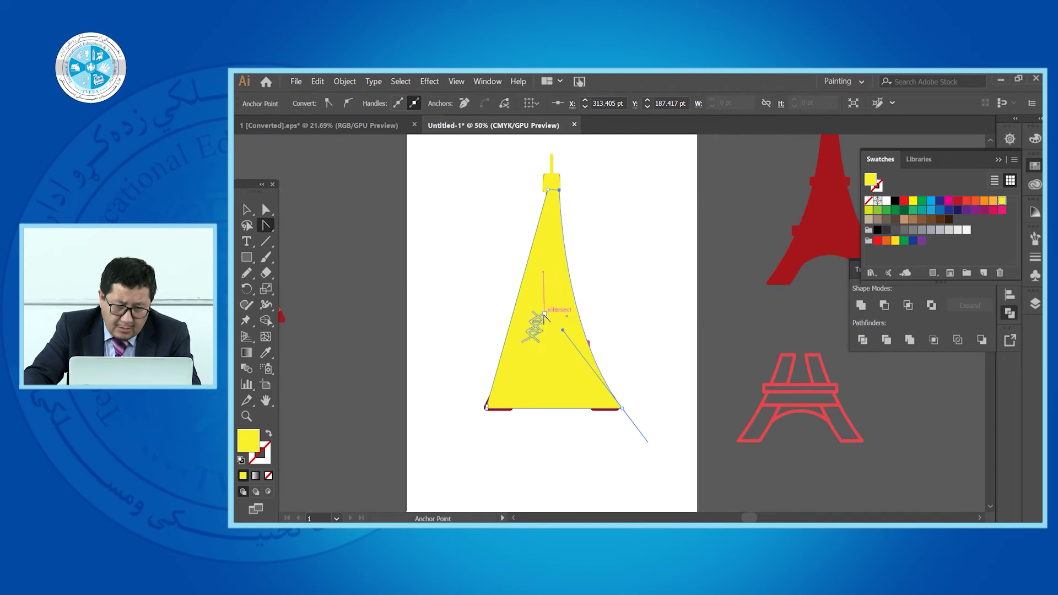
{"action": "left_click_drag", "start_coordinate": [562, 331], "coordinate": [536, 319]}
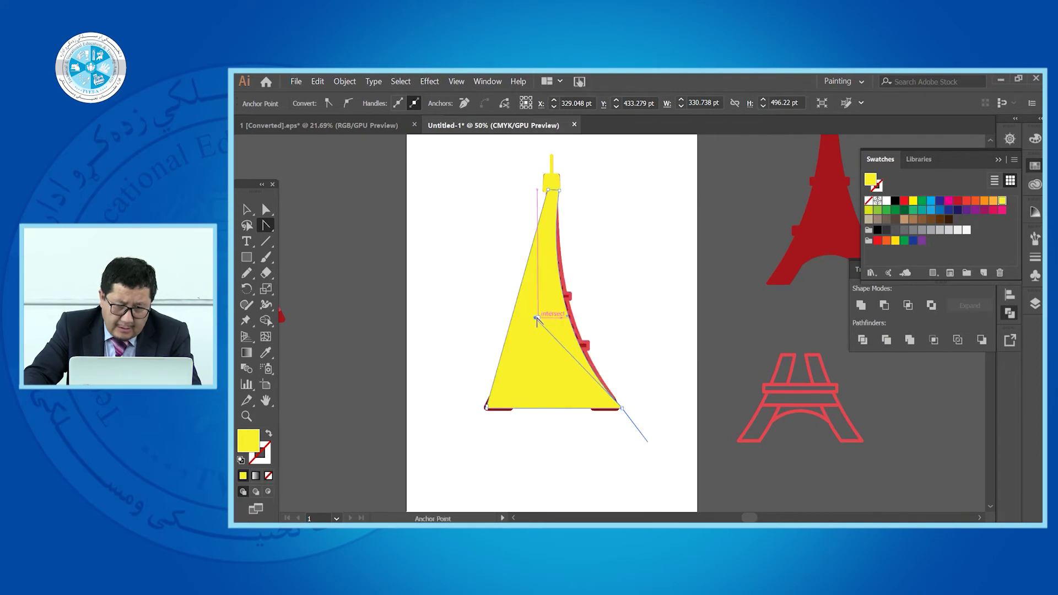
{"action": "left_click_drag", "start_coordinate": [535, 319], "coordinate": [547, 319]}
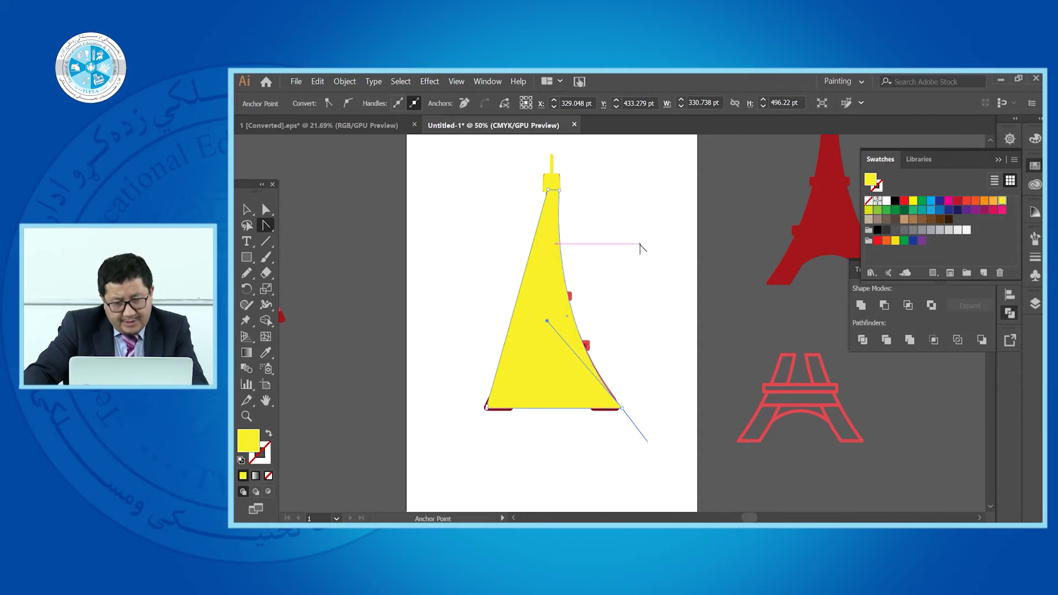
{"action": "left_click", "coordinate": [246, 208]}
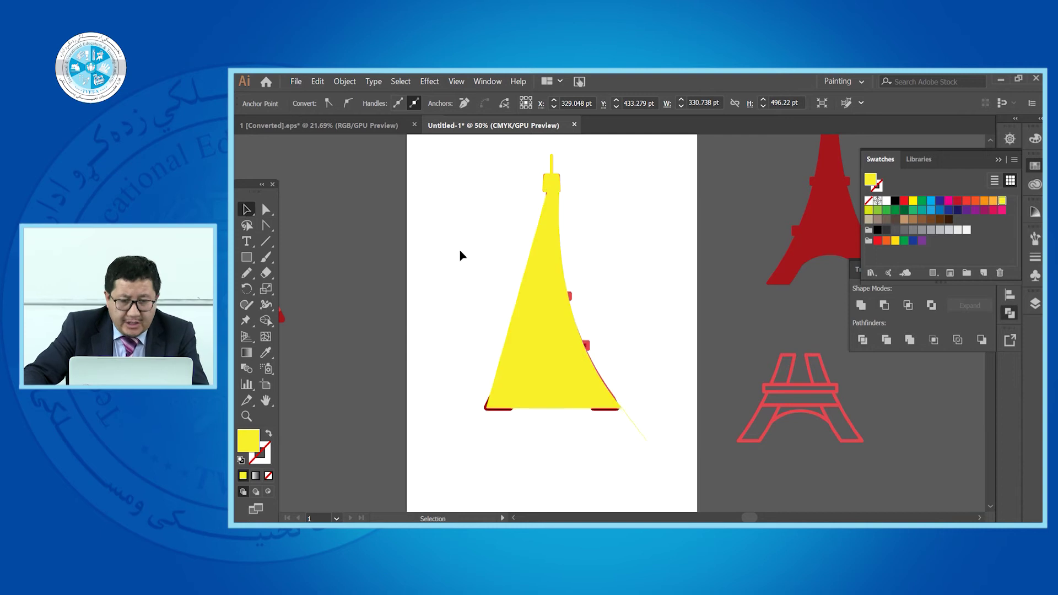
{"action": "left_click", "coordinate": [461, 247]}
Place a duplicate of the curved yellow body in the empty area below the artboard and deselect it.
{"action": "scroll", "coordinate": [536, 277], "scroll_direction": "down", "scroll_amount": 3}
{"action": "left_click_drag", "start_coordinate": [540, 311], "coordinate": [437, 427]}
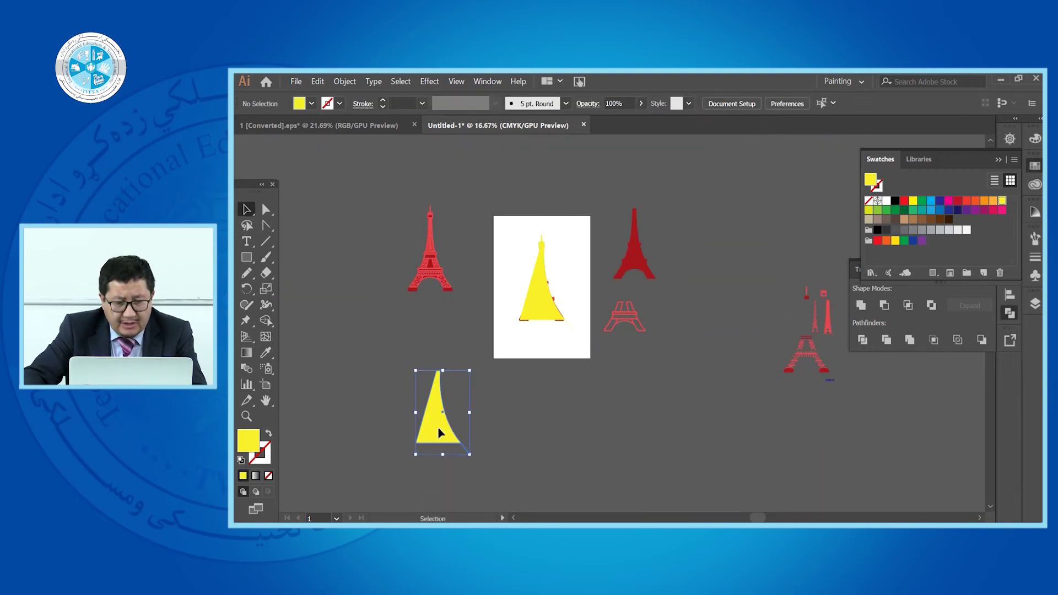
{"action": "left_click", "coordinate": [520, 425]}
Cut the thin spike off the duplicate's bottom-right corner with the Eraser and delete the severed piece.
{"action": "scroll", "coordinate": [469, 457], "scroll_direction": "up", "scroll_amount": 2}
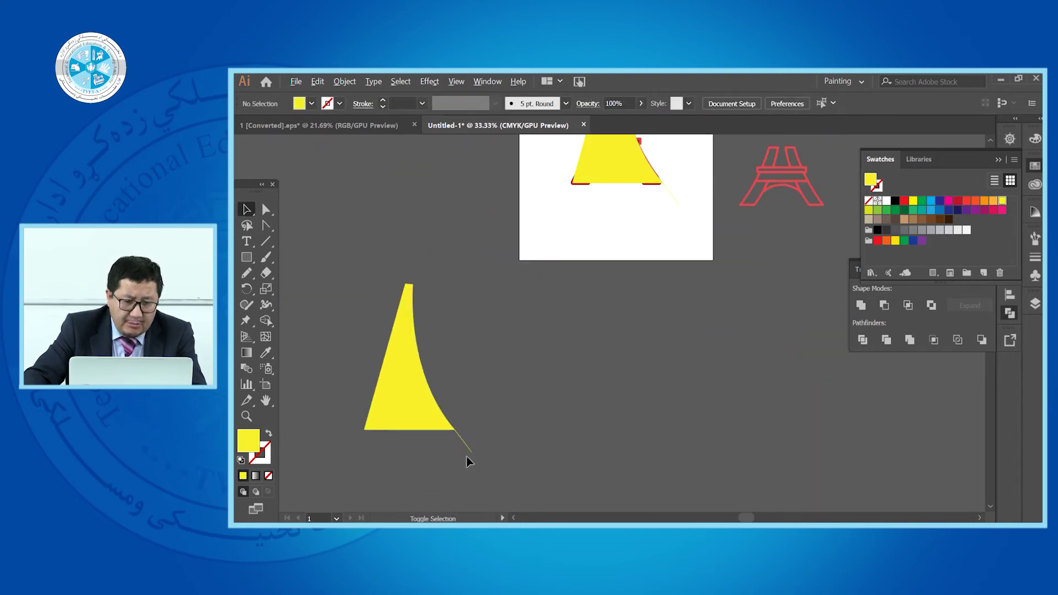
{"action": "key", "text": "shift+e"}
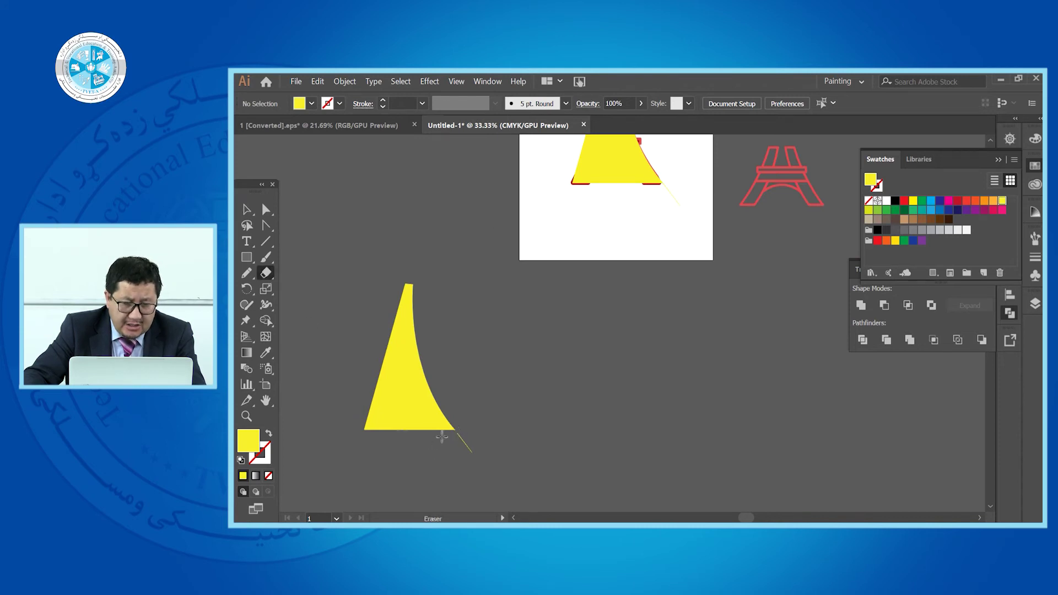
{"action": "left_click", "coordinate": [245, 209]}
{"action": "left_click_drag", "start_coordinate": [451, 442], "coordinate": [518, 461]}
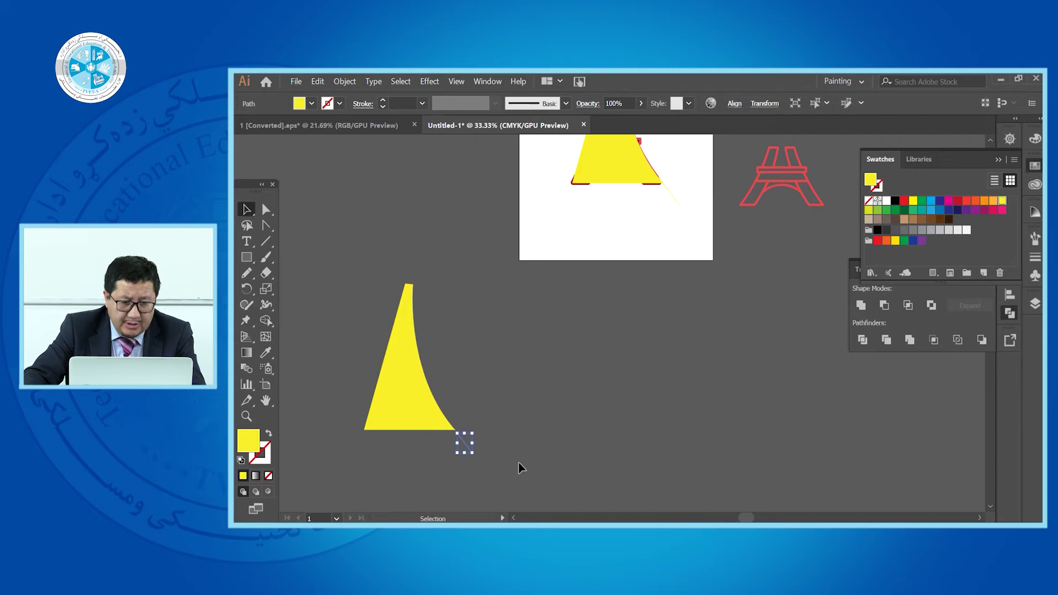
{"action": "key", "text": "Delete"}
Paste a copy of the cleaned yellow body and reflect the copy across the vertical axis.
{"action": "left_click", "coordinate": [415, 398]}
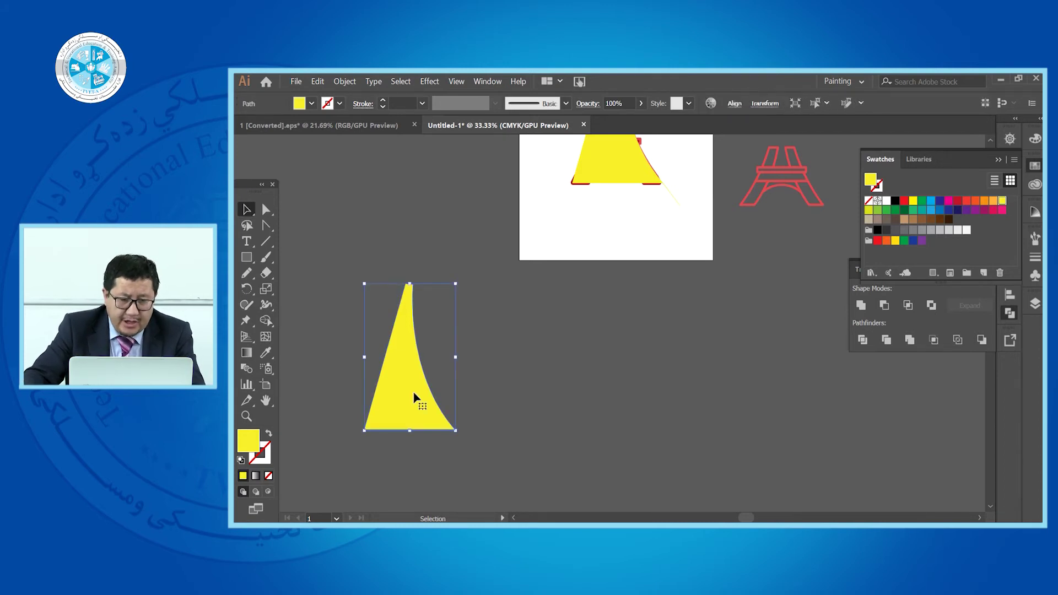
{"action": "key", "text": "a"}
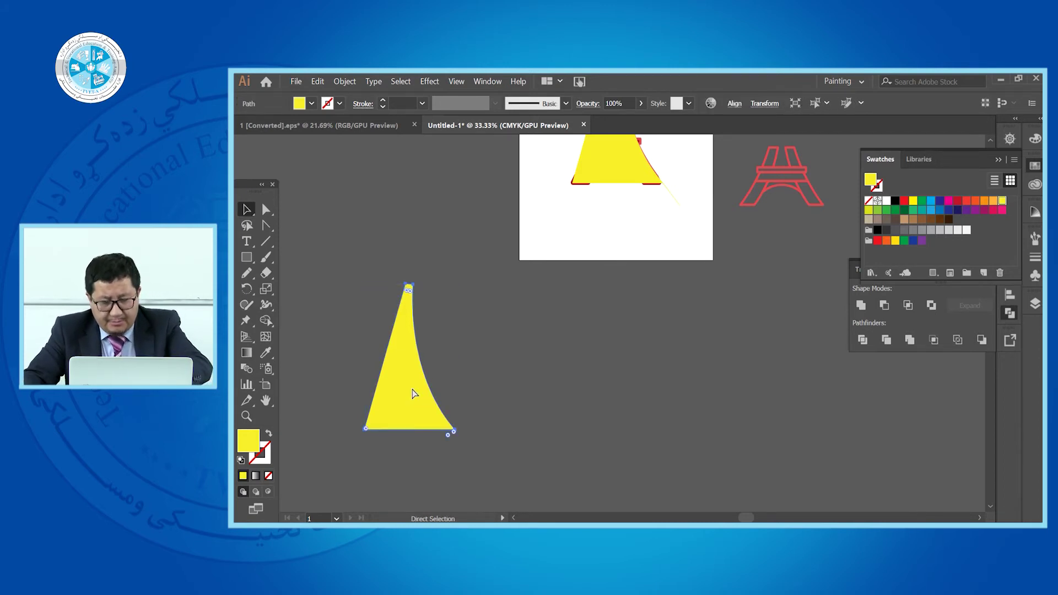
{"action": "key", "text": "ctrl+c"}
{"action": "key", "text": "ctrl+v"}
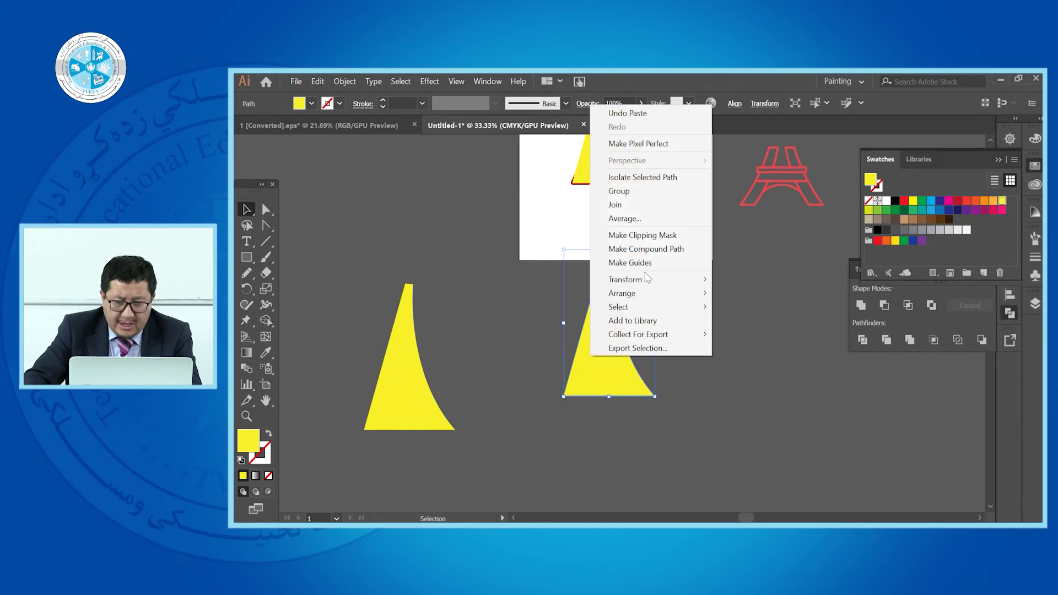
{"action": "mouse_move", "coordinate": [646, 277]}
{"action": "left_click", "coordinate": [759, 325]}
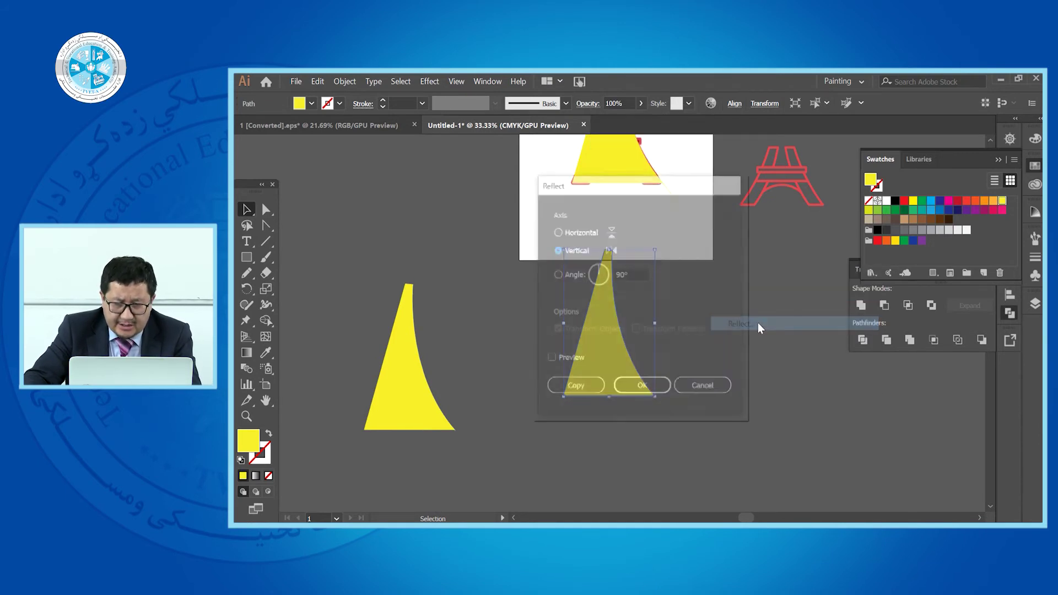
{"action": "left_click", "coordinate": [639, 389]}
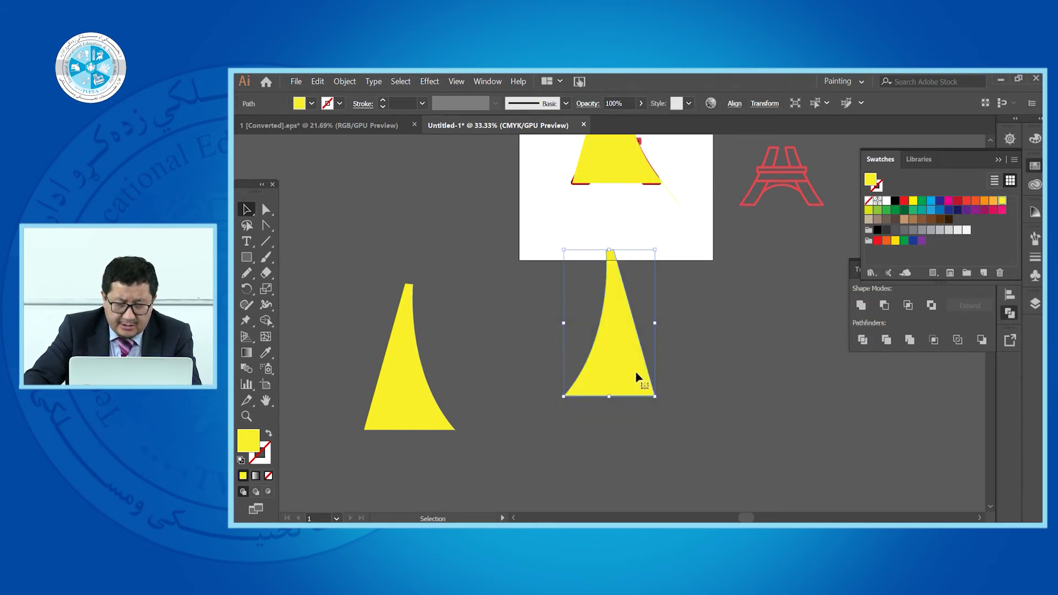
Fill the mirrored copy with magenta and lay it over the yellow duplicate so their edges line up.
{"action": "left_click", "coordinate": [947, 202]}
{"action": "left_click", "coordinate": [670, 338]}
{"action": "left_click_drag", "start_coordinate": [620, 356], "coordinate": [420, 391]}
{"action": "scroll", "coordinate": [467, 378], "scroll_direction": "down", "scroll_amount": 2}
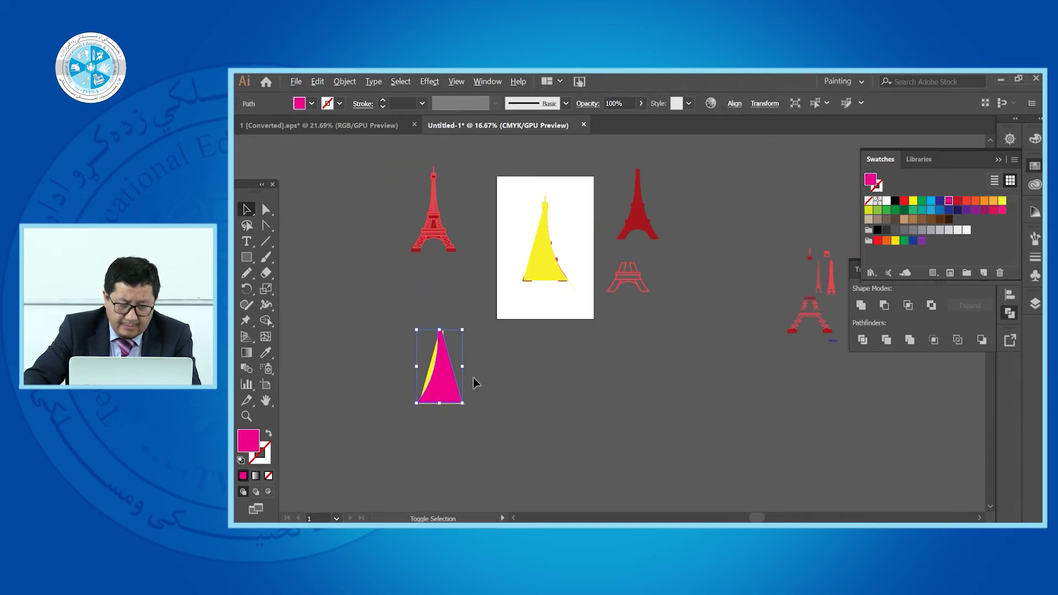
Move the overlapping yellow and magenta pair below the artboard, then drag the remaining yellow body off the artboard tower and delete it.
{"action": "left_click_drag", "start_coordinate": [398, 345], "coordinate": [527, 410]}
{"action": "left_click_drag", "start_coordinate": [539, 268], "coordinate": [599, 387]}
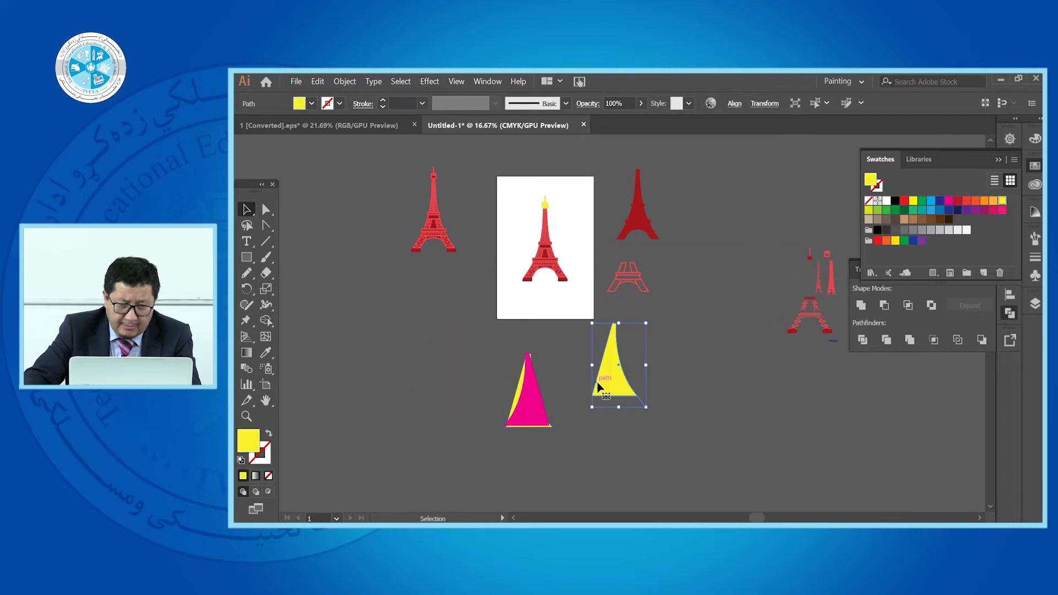
{"action": "key", "text": "Delete"}
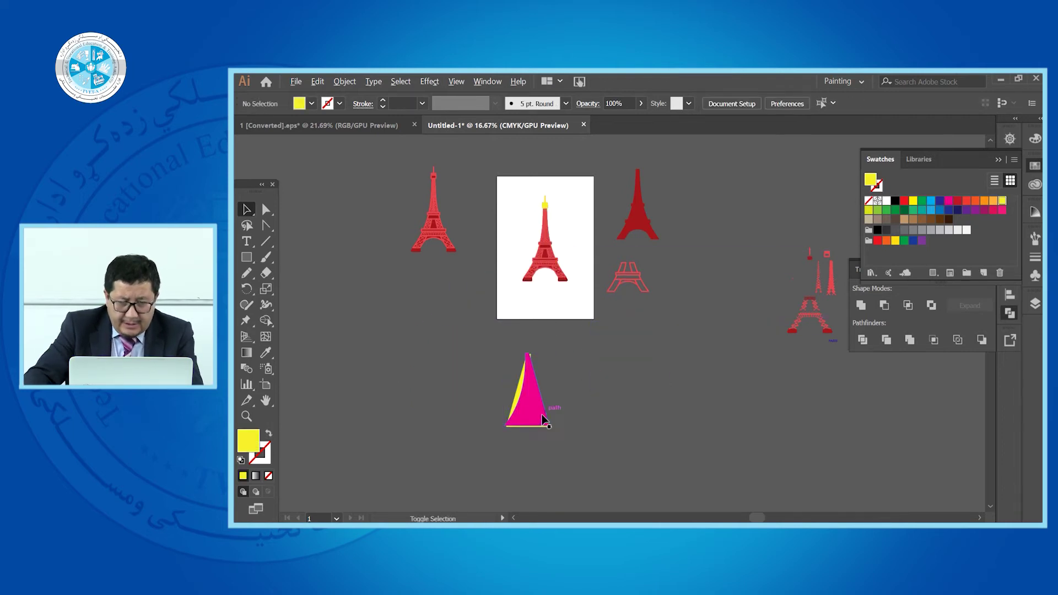
Split the overlapping yellow and magenta shapes along their shared edges with Pathfinder Divide.
{"action": "scroll", "coordinate": [544, 416], "scroll_direction": "up", "scroll_amount": 1}
{"action": "left_click_drag", "start_coordinate": [465, 355], "coordinate": [596, 455]}
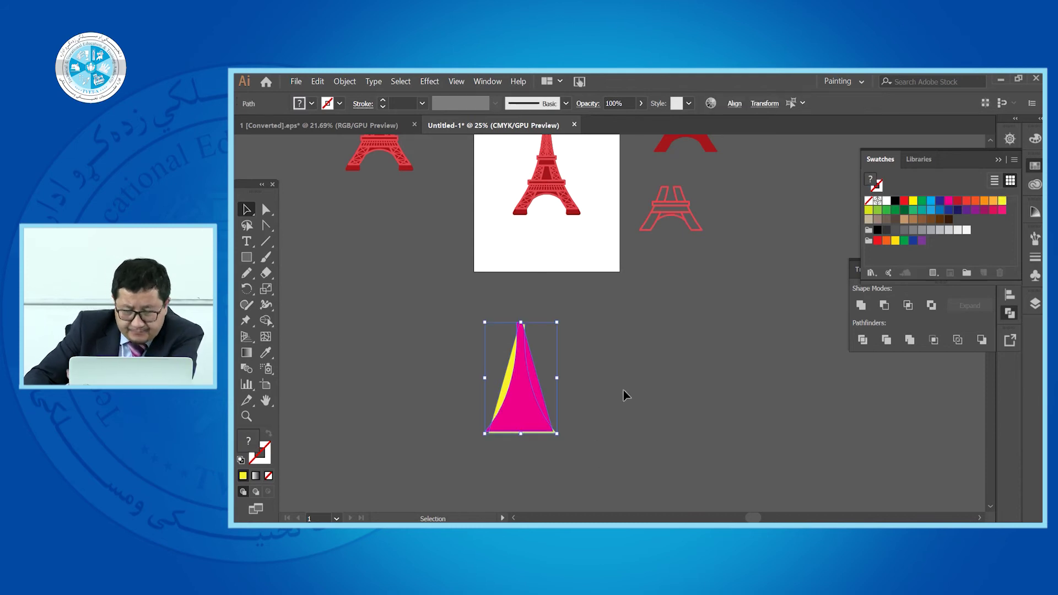
{"action": "left_click", "coordinate": [735, 351]}
{"action": "left_click", "coordinate": [515, 405]}
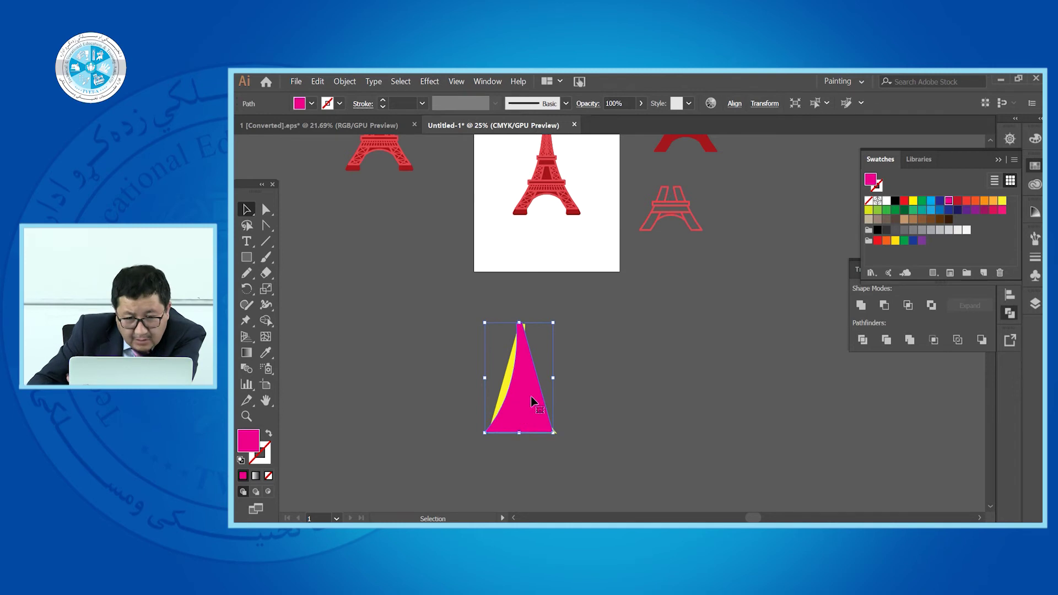
{"action": "left_click", "coordinate": [579, 379]}
{"action": "key", "text": "ctrl+a"}
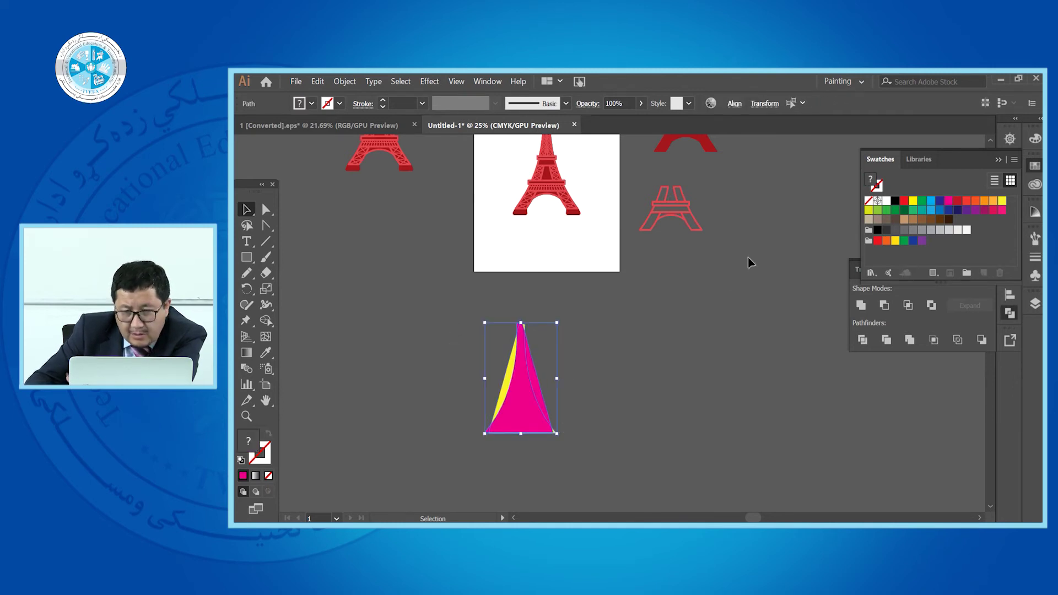
{"action": "left_click", "coordinate": [863, 339]}
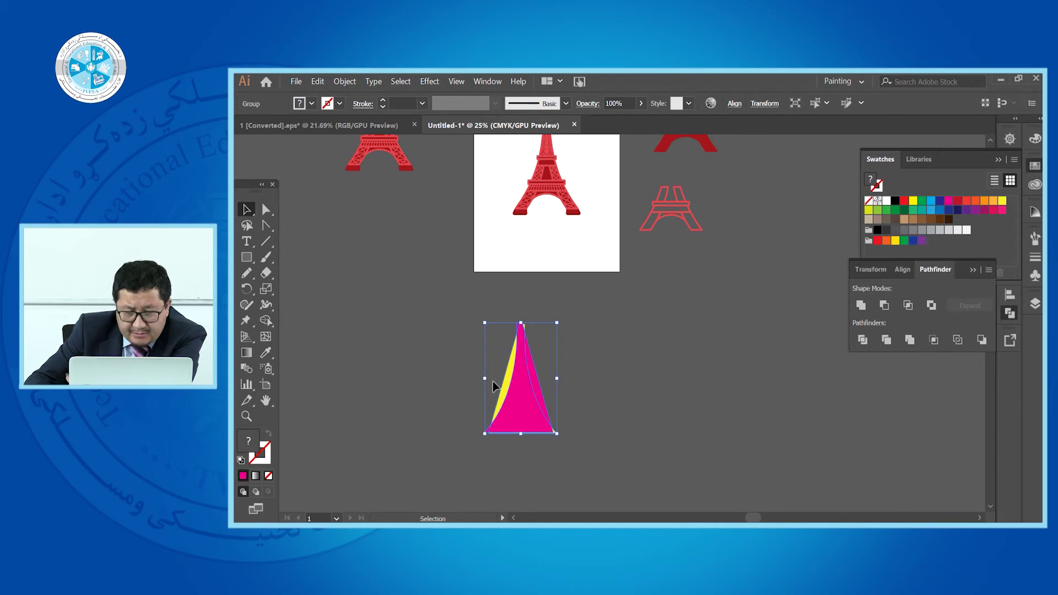
Ungroup the divided pieces and place the symmetrical magenta middle piece over the tower on the artboard.
{"action": "right_click", "coordinate": [527, 385]}
{"action": "left_click", "coordinate": [552, 292]}
{"action": "left_click_drag", "start_coordinate": [522, 381], "coordinate": [547, 190]}
Reshape the magenta body's top by moving its four upper anchor points onto the tower neck's edges, ending under the yellow block.
{"action": "scroll", "coordinate": [583, 221], "scroll_direction": "up", "scroll_amount": 2}
{"action": "scroll", "coordinate": [545, 208], "scroll_direction": "up", "scroll_amount": 3}
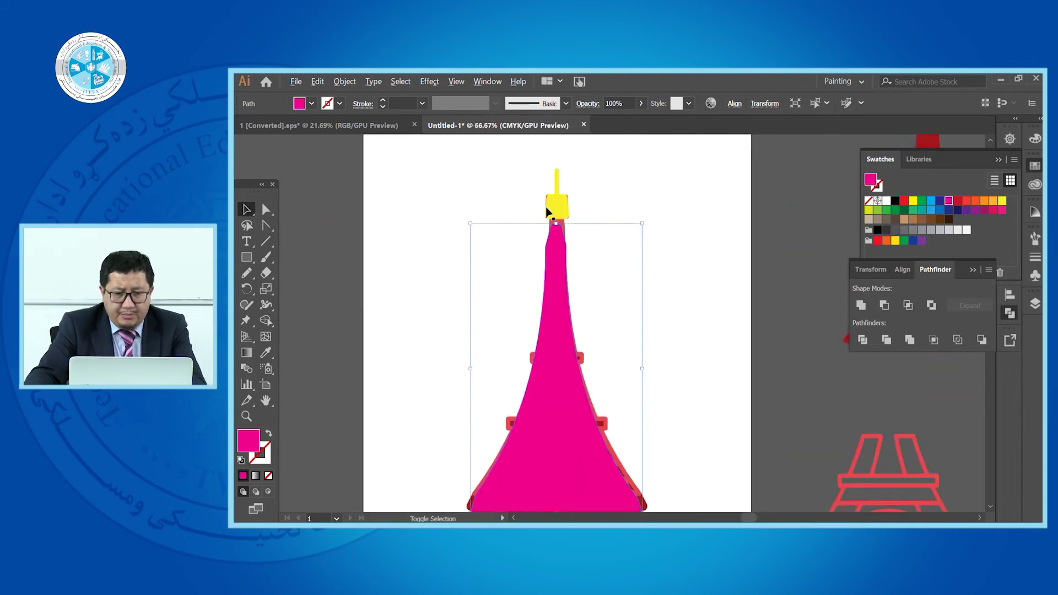
{"action": "scroll", "coordinate": [548, 212], "scroll_direction": "up", "scroll_amount": 4}
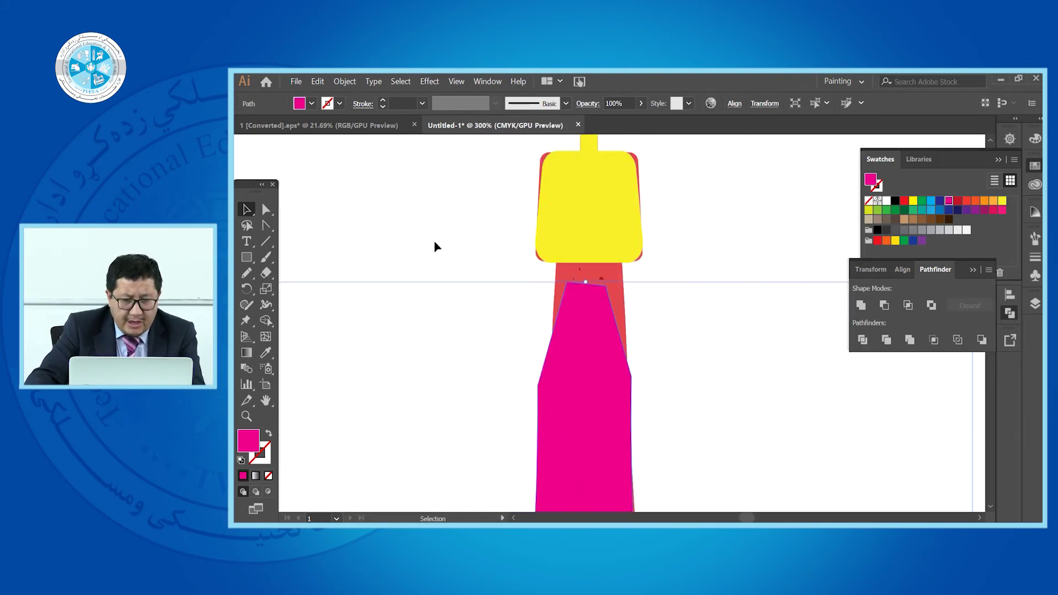
{"action": "key", "text": "a"}
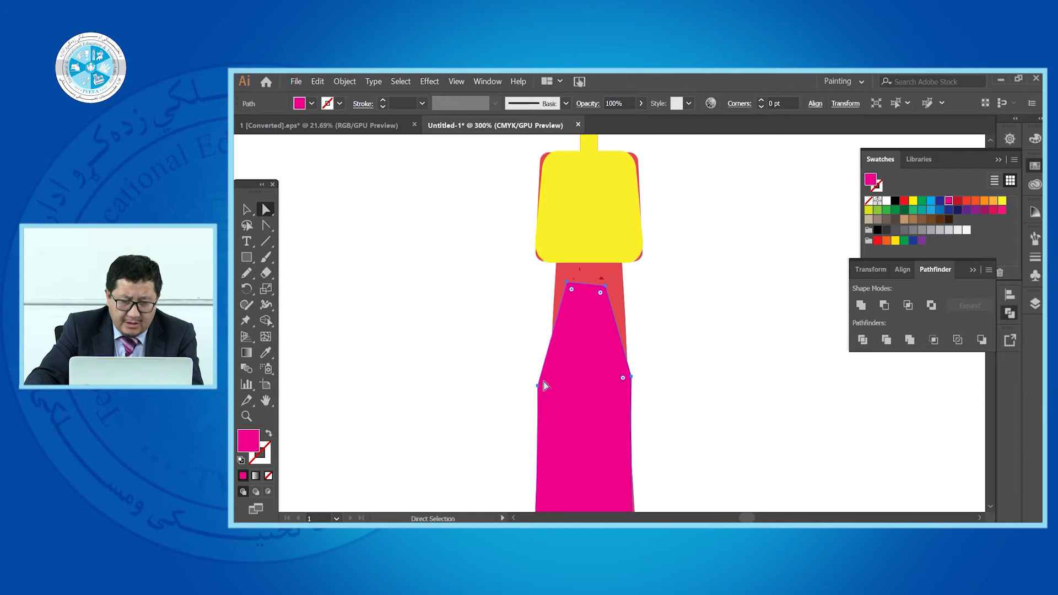
{"action": "left_click_drag", "start_coordinate": [538, 386], "coordinate": [554, 386]}
{"action": "left_click_drag", "start_coordinate": [632, 380], "coordinate": [627, 381]}
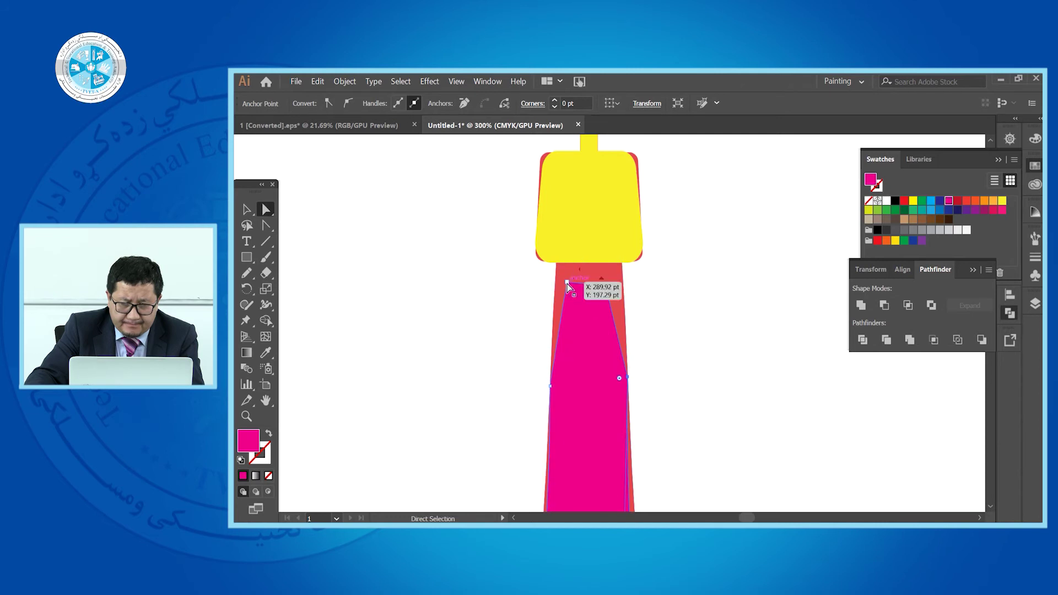
{"action": "left_click_drag", "start_coordinate": [567, 283], "coordinate": [557, 256]}
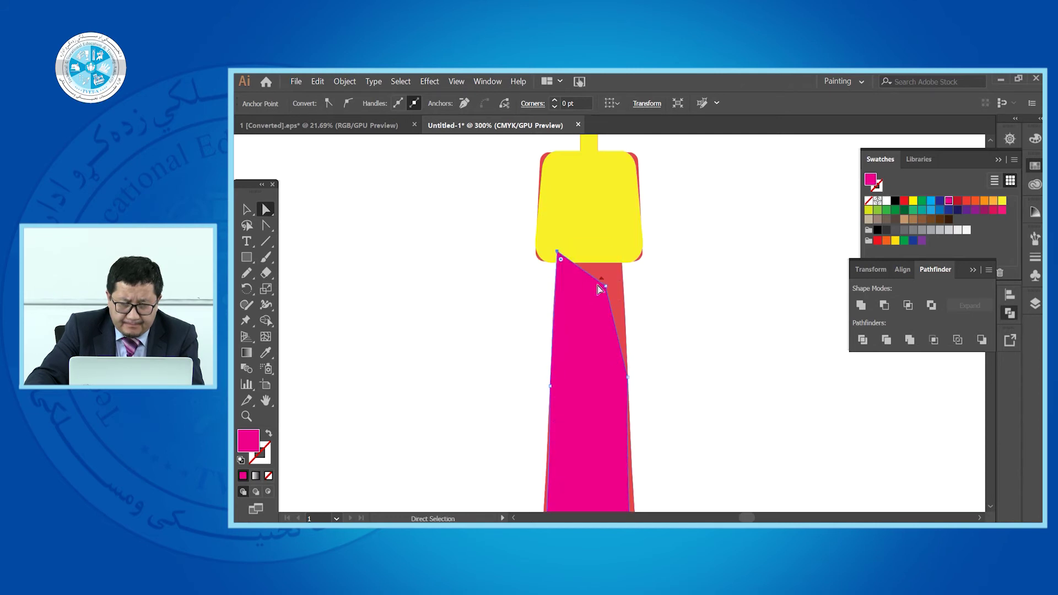
{"action": "left_click_drag", "start_coordinate": [605, 288], "coordinate": [622, 249]}
{"action": "key", "text": "ctrl+z"}
{"action": "left_click_drag", "start_coordinate": [606, 286], "coordinate": [623, 256]}
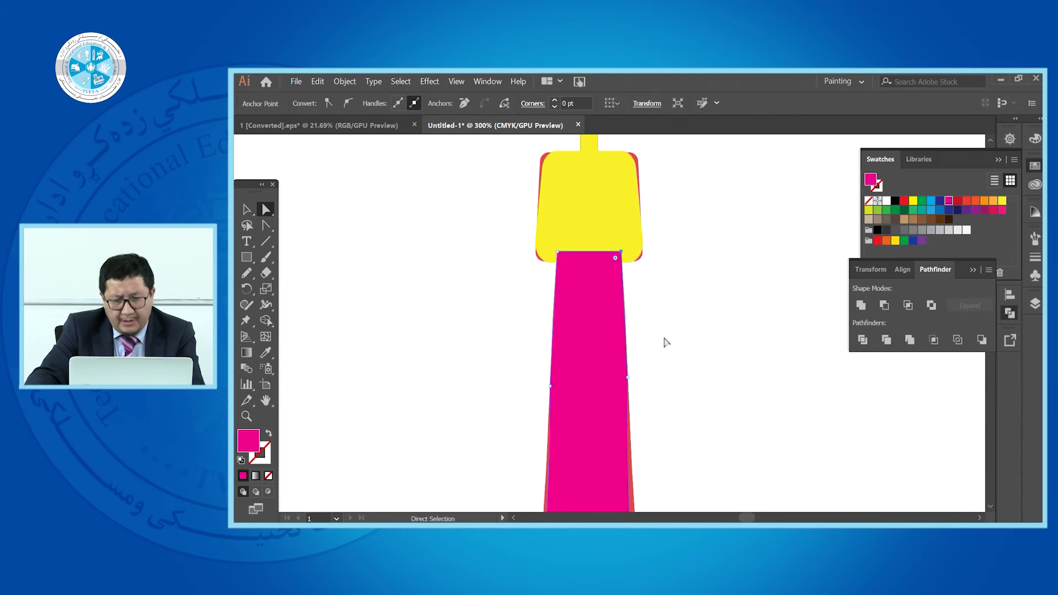
Move the magenta body up and to the left, clear of the detailed tower, so the tower's legs and arch are exposed.
{"action": "scroll", "coordinate": [666, 343], "scroll_direction": "down", "scroll_amount": 4}
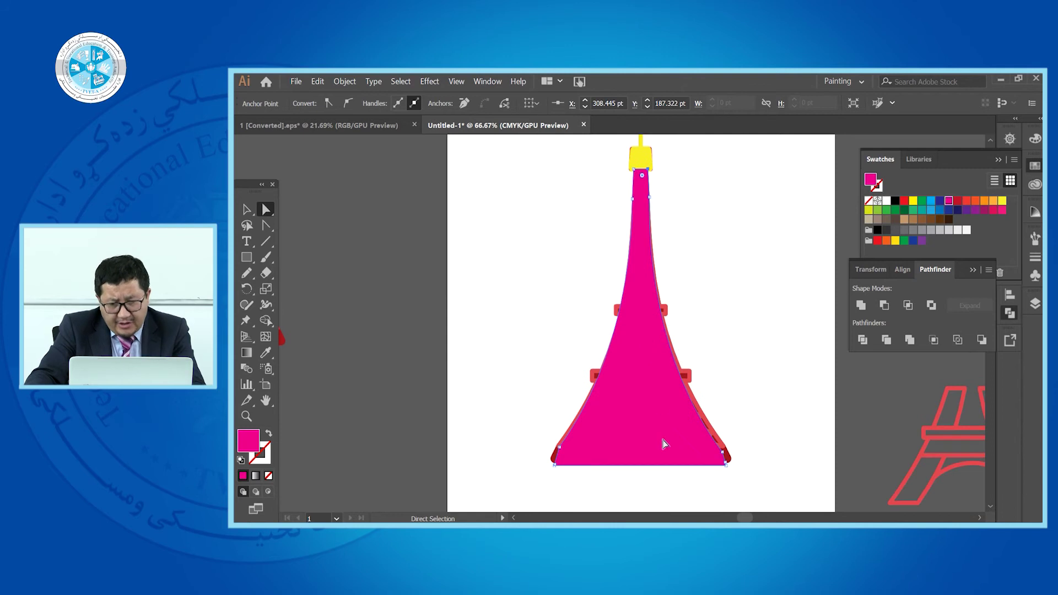
{"action": "scroll", "coordinate": [689, 475], "scroll_direction": "up", "scroll_amount": 1}
{"action": "left_click", "coordinate": [249, 210]}
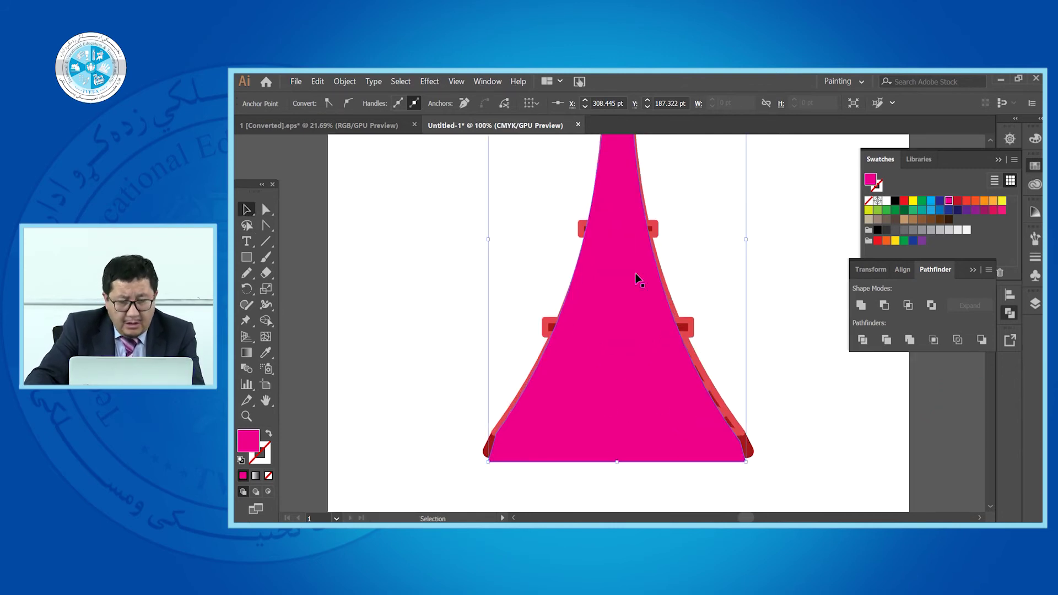
{"action": "left_click", "coordinate": [712, 273]}
{"action": "scroll", "coordinate": [579, 326], "scroll_direction": "down", "scroll_amount": 4}
{"action": "left_click_drag", "start_coordinate": [587, 343], "coordinate": [523, 350]}
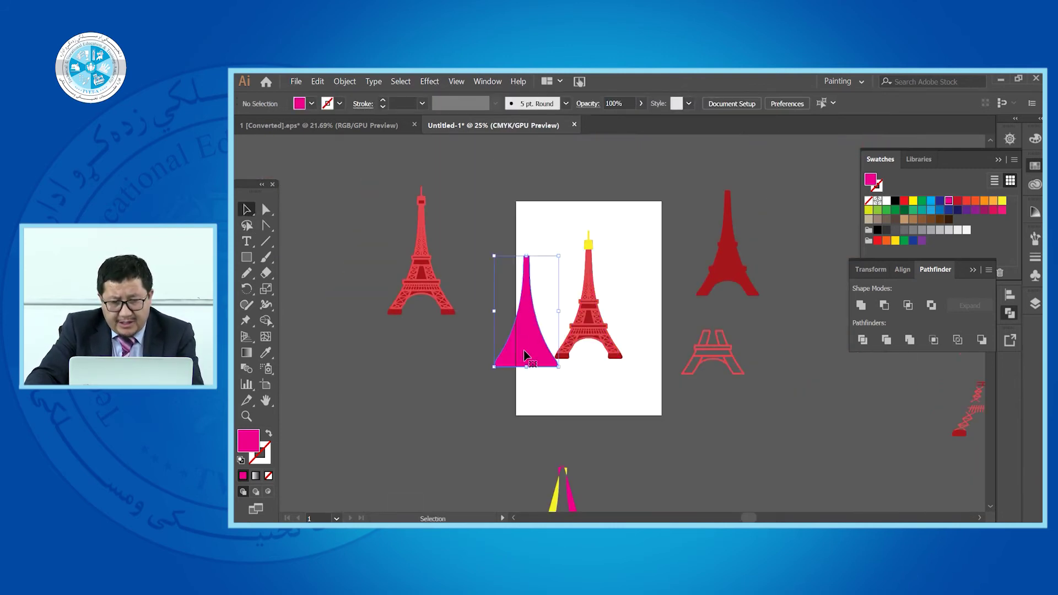
{"action": "key", "text": "ctrl+z"}
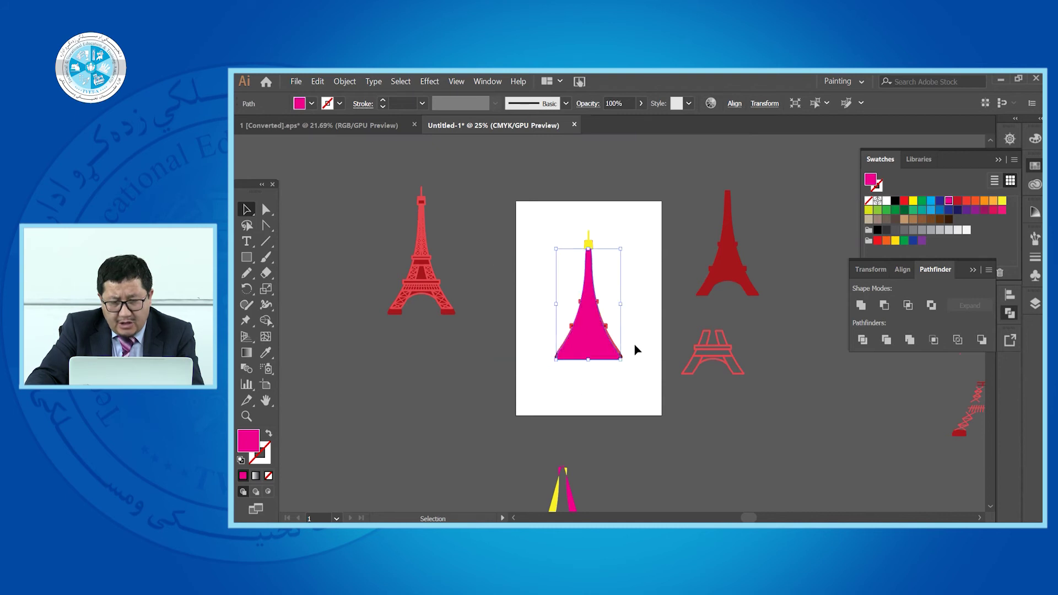
{"action": "scroll", "coordinate": [579, 355], "scroll_direction": "up", "scroll_amount": 2}
{"action": "left_click_drag", "start_coordinate": [598, 355], "coordinate": [488, 267]}
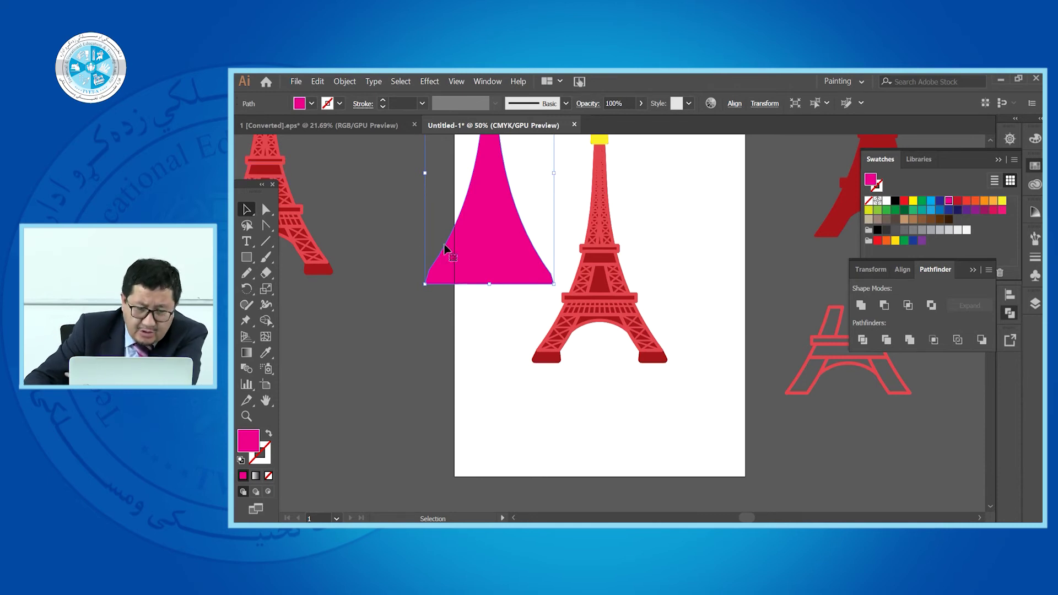
Start a Pen path up the inner edge of the tower's left foot and leg, swapping fill and stroke to leave a magenta outline.
{"action": "left_click", "coordinate": [270, 227]}
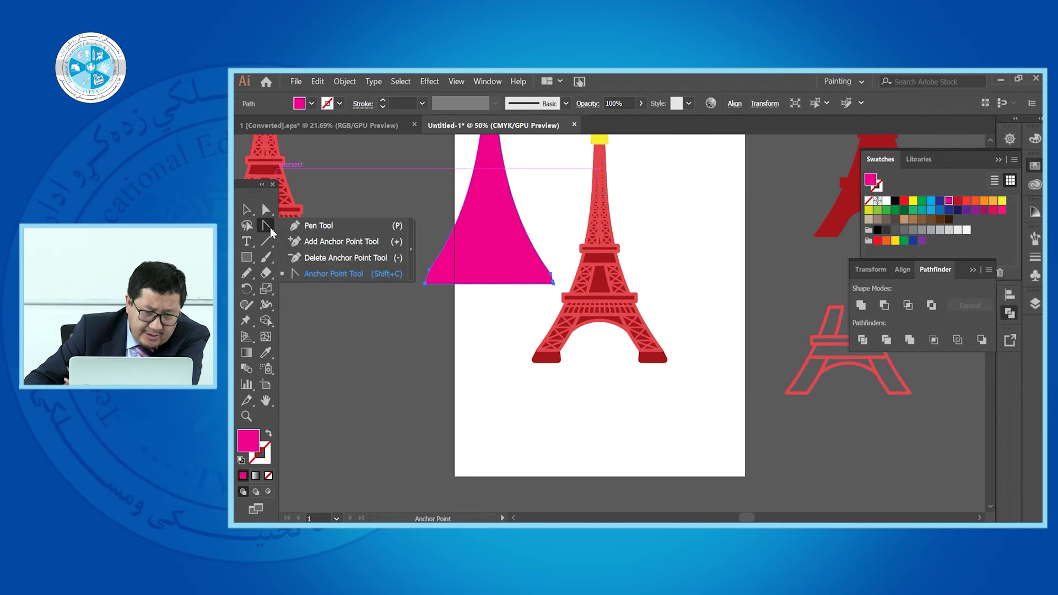
{"action": "left_click", "coordinate": [307, 224]}
{"action": "scroll", "coordinate": [618, 358], "scroll_direction": "up", "scroll_amount": 3}
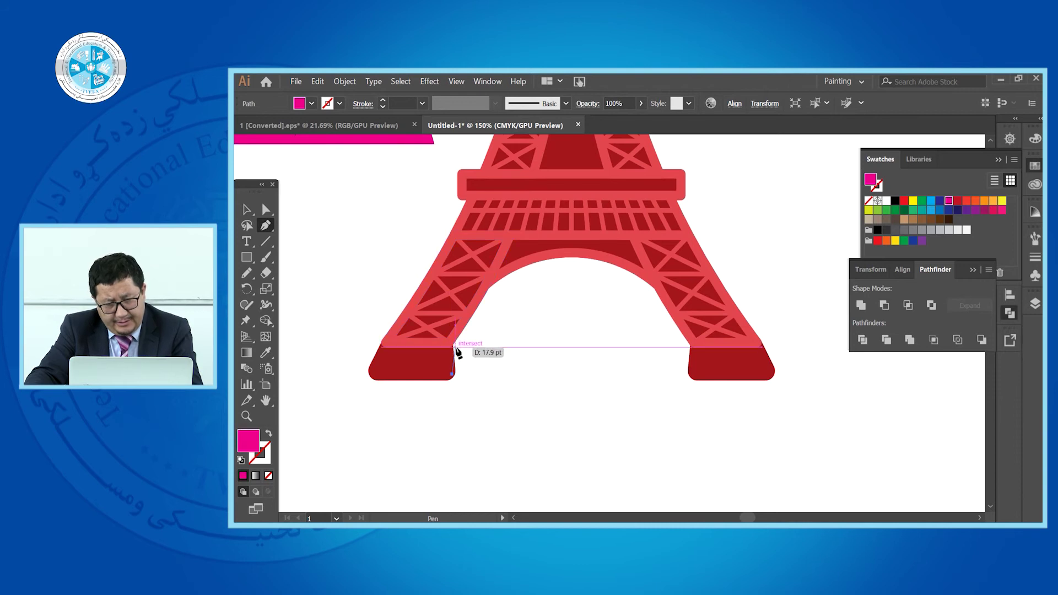
{"action": "left_click", "coordinate": [455, 370]}
{"action": "left_click", "coordinate": [453, 346]}
{"action": "left_click", "coordinate": [487, 289]}
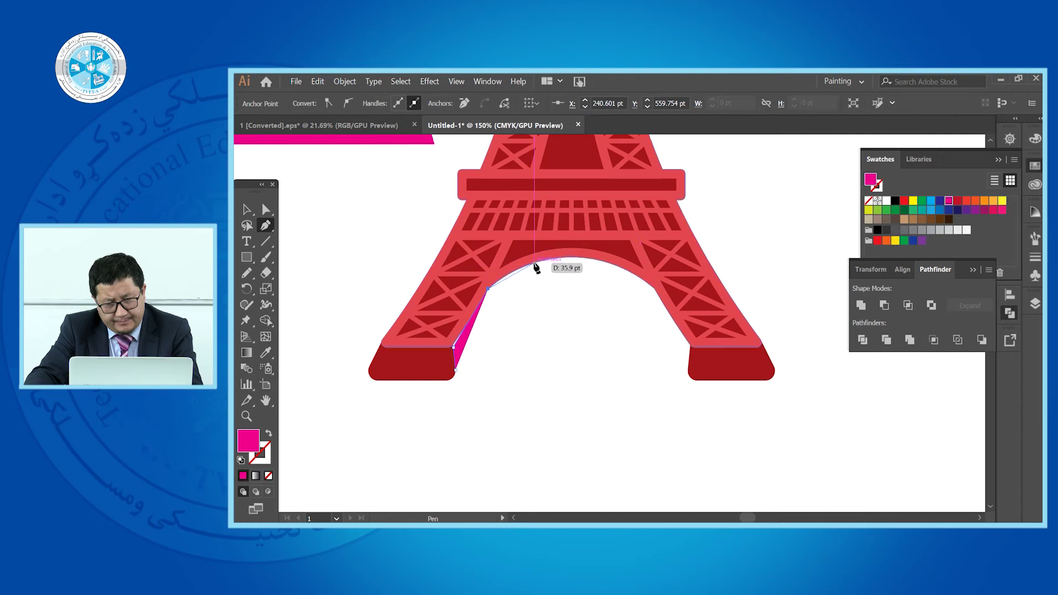
{"action": "left_click", "coordinate": [270, 435]}
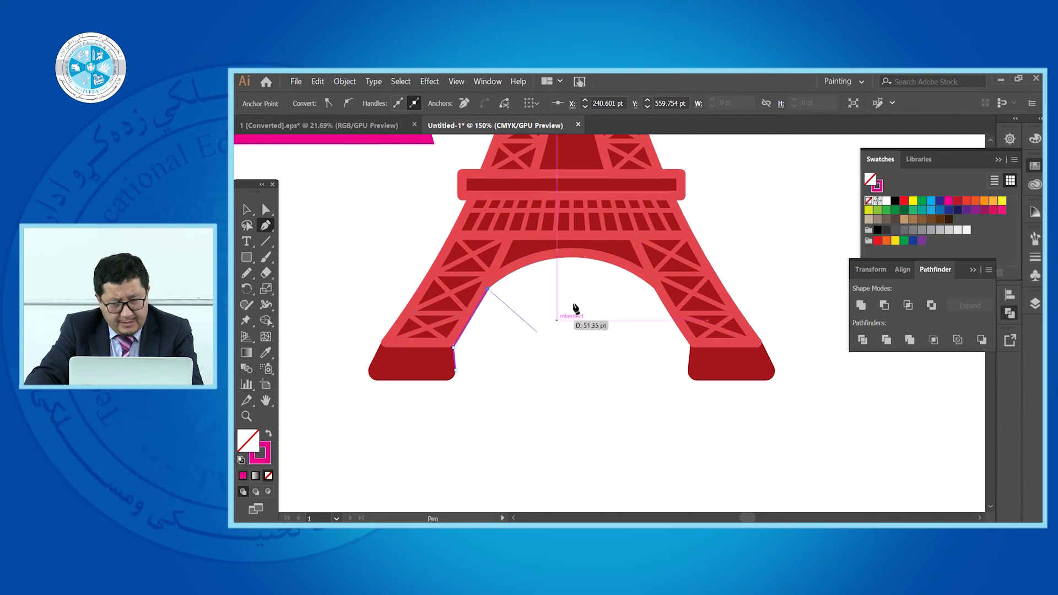
Continue the outline along the curved arch and down the inner edge of the right leg to the top of its foot.
{"action": "left_click_drag", "start_coordinate": [550, 265], "coordinate": [576, 257]}
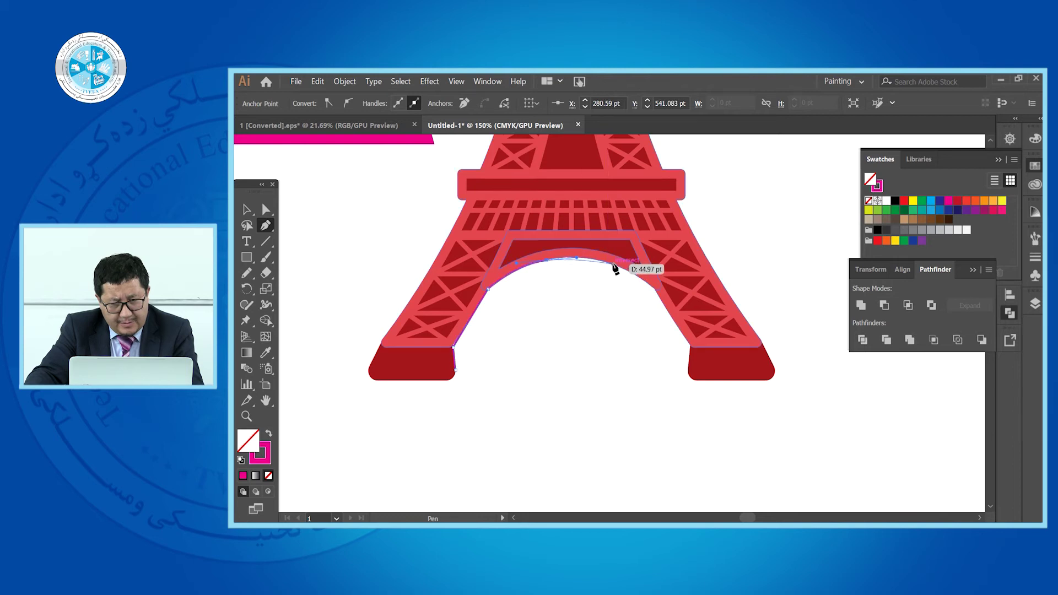
{"action": "left_click_drag", "start_coordinate": [636, 274], "coordinate": [636, 275]}
{"action": "left_click", "coordinate": [655, 289]}
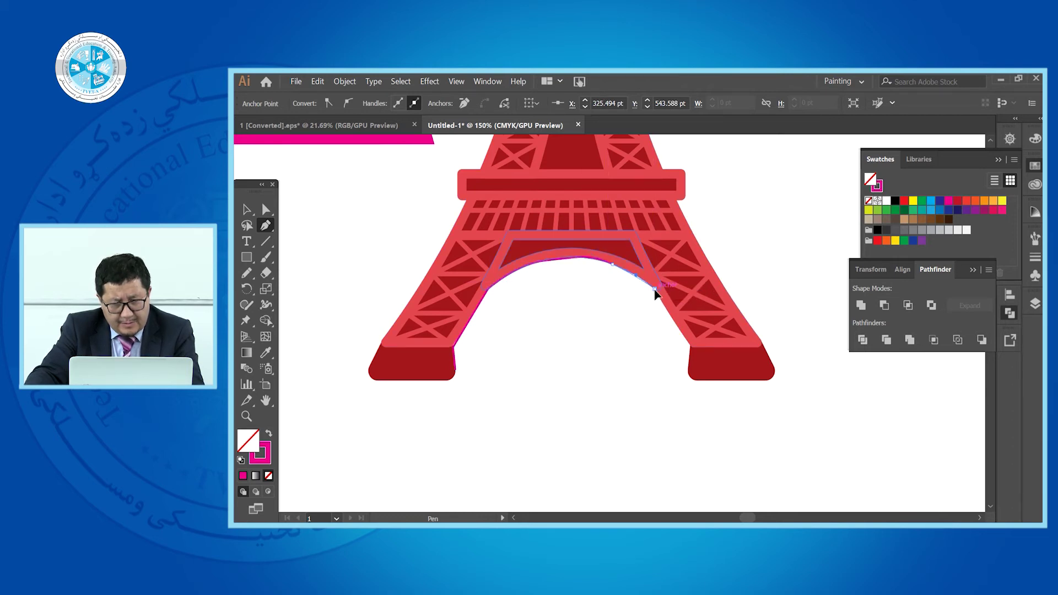
{"action": "left_click", "coordinate": [691, 347]}
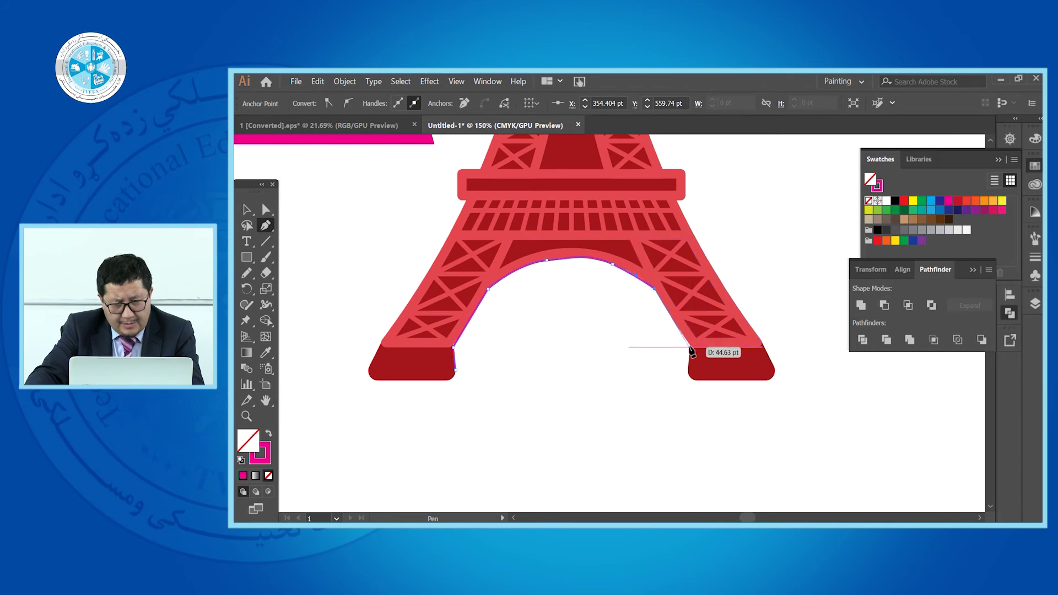
{"action": "left_click", "coordinate": [688, 344]}
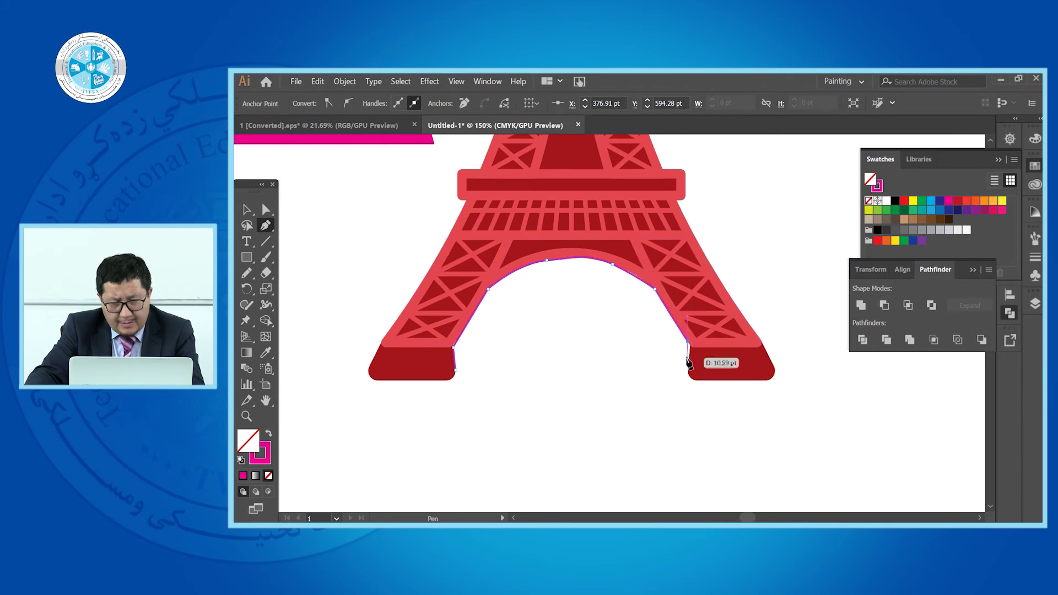
{"action": "key", "text": "ctrl+z"}
{"action": "left_click", "coordinate": [690, 346]}
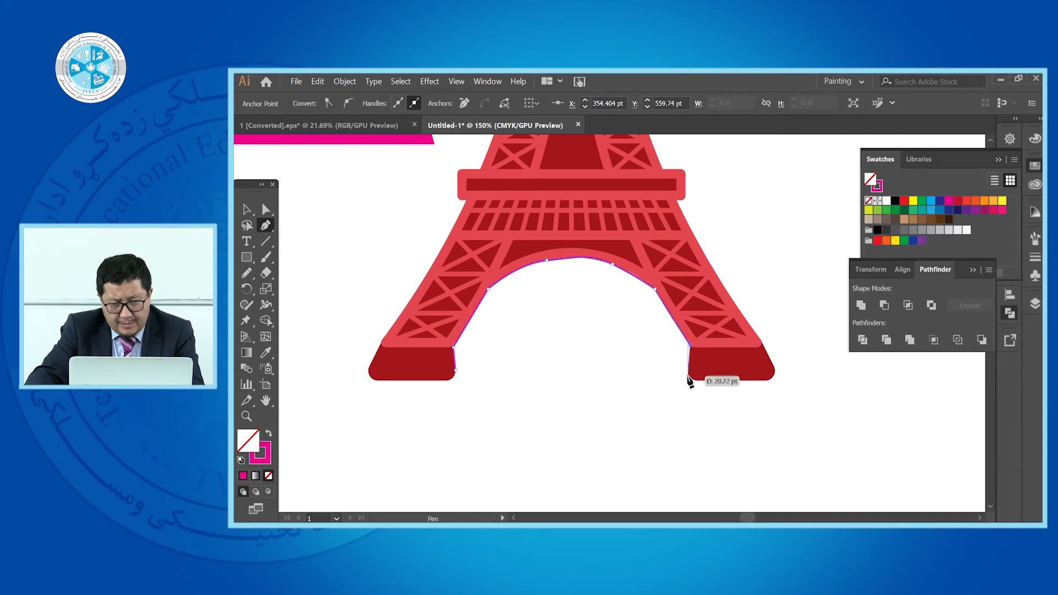
Trace down the right foot's inner edge, cross beneath the opening to the left foot, close the outline and deselect it.
{"action": "left_click", "coordinate": [688, 375]}
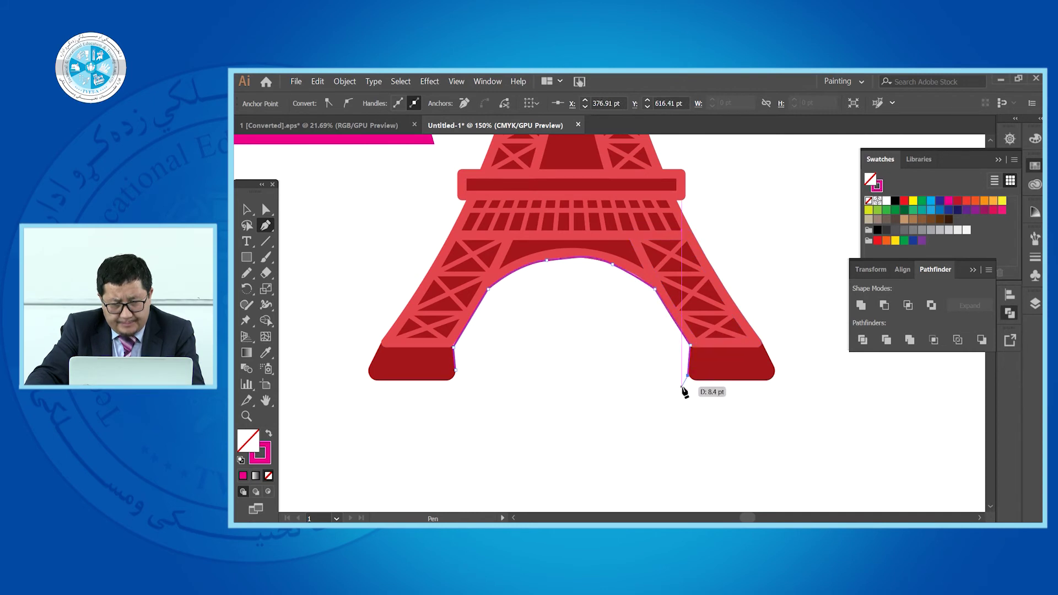
{"action": "left_click", "coordinate": [696, 381]}
{"action": "left_click", "coordinate": [695, 387]}
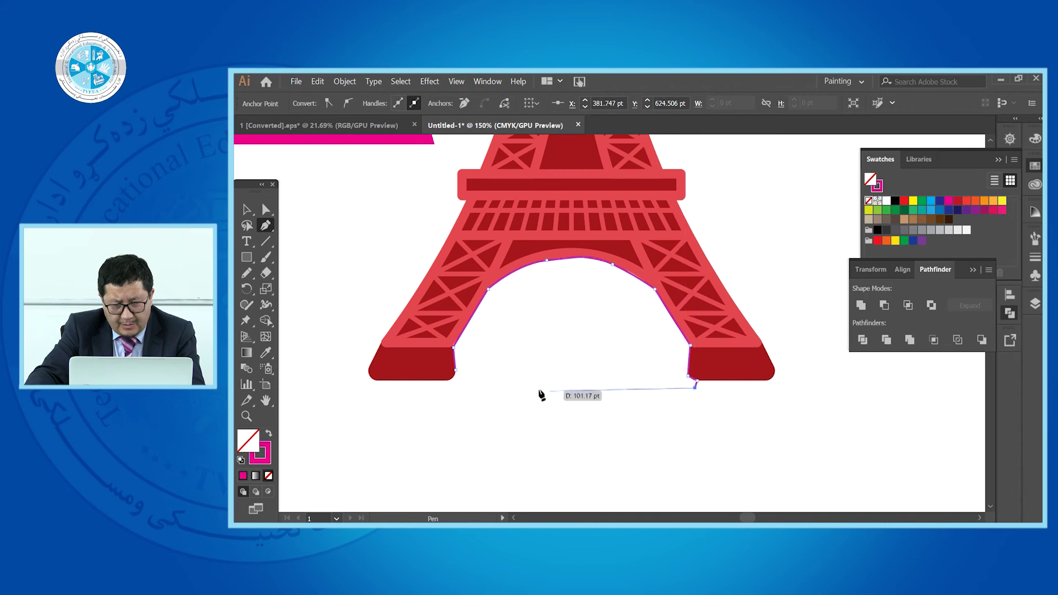
{"action": "left_click", "coordinate": [455, 380]}
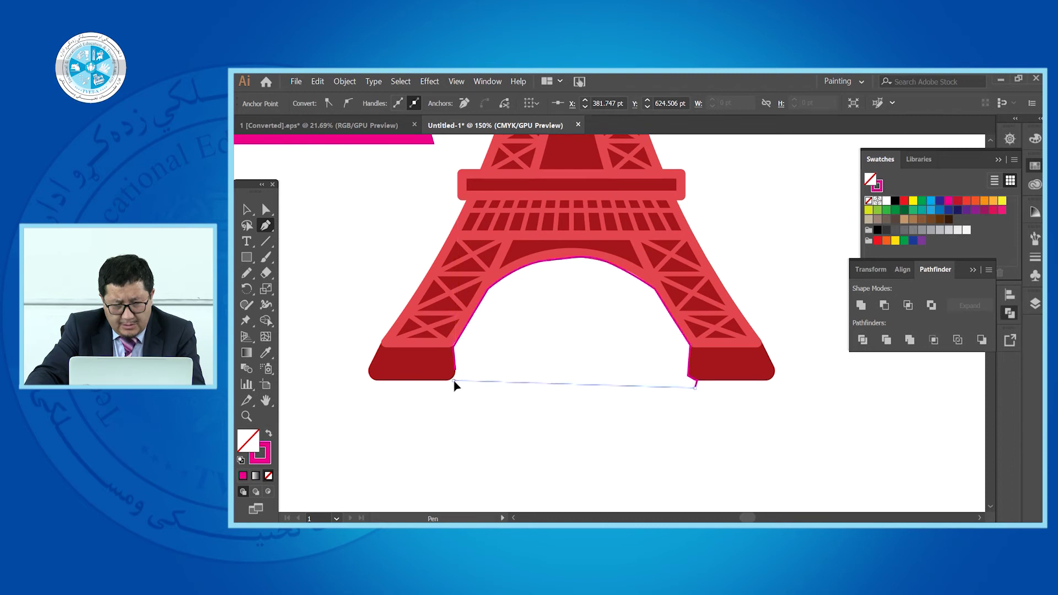
{"action": "left_click", "coordinate": [453, 379]}
{"action": "left_click", "coordinate": [455, 370]}
{"action": "left_click", "coordinate": [246, 209]}
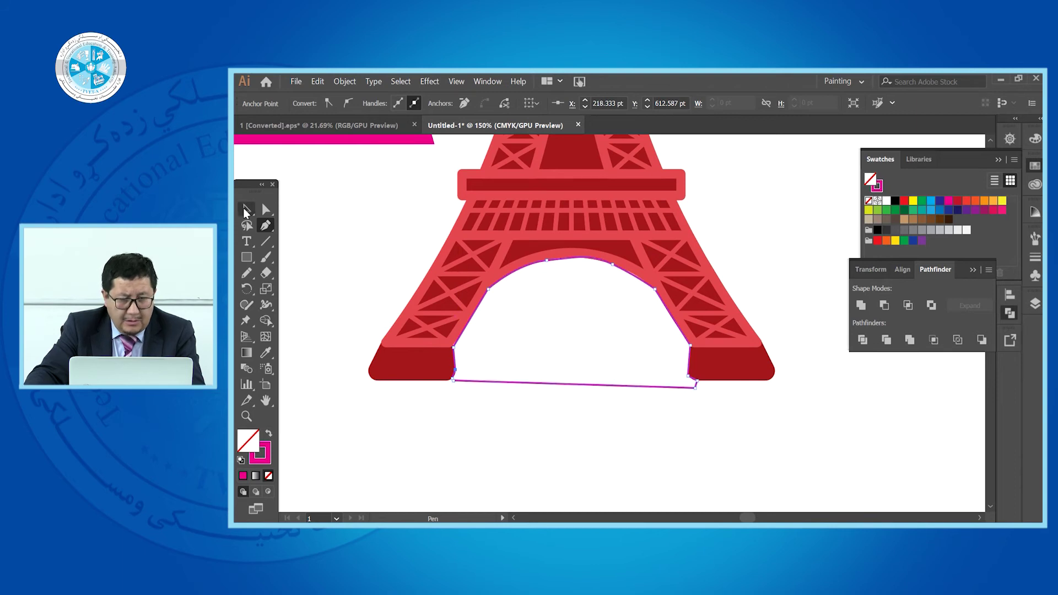
{"action": "left_click", "coordinate": [570, 415]}
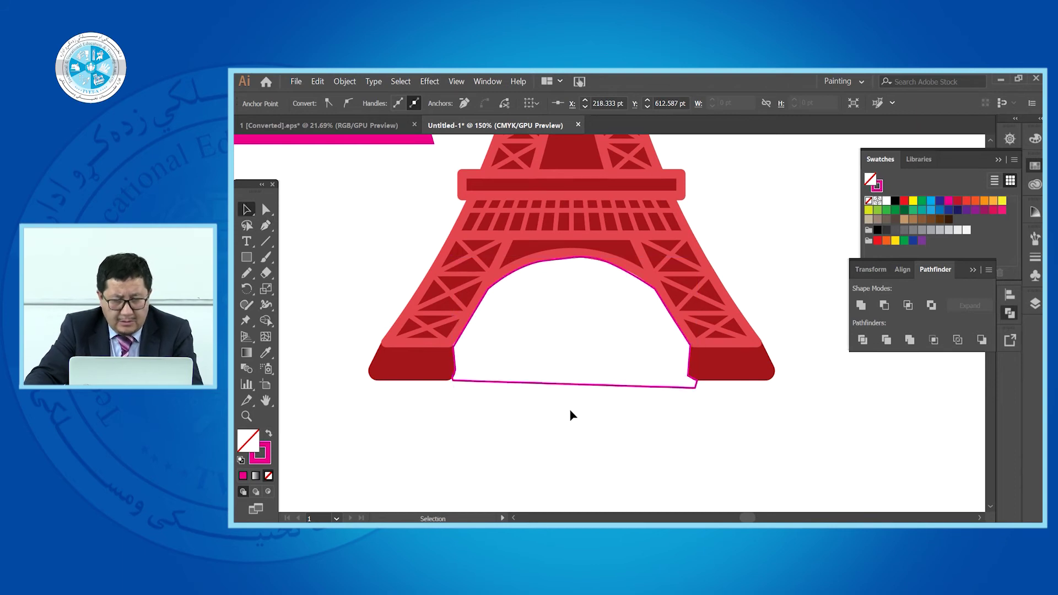
Lower the arch outline's bottom-left anchor point slightly below the base of the tower's left foot.
{"action": "left_click", "coordinate": [552, 387]}
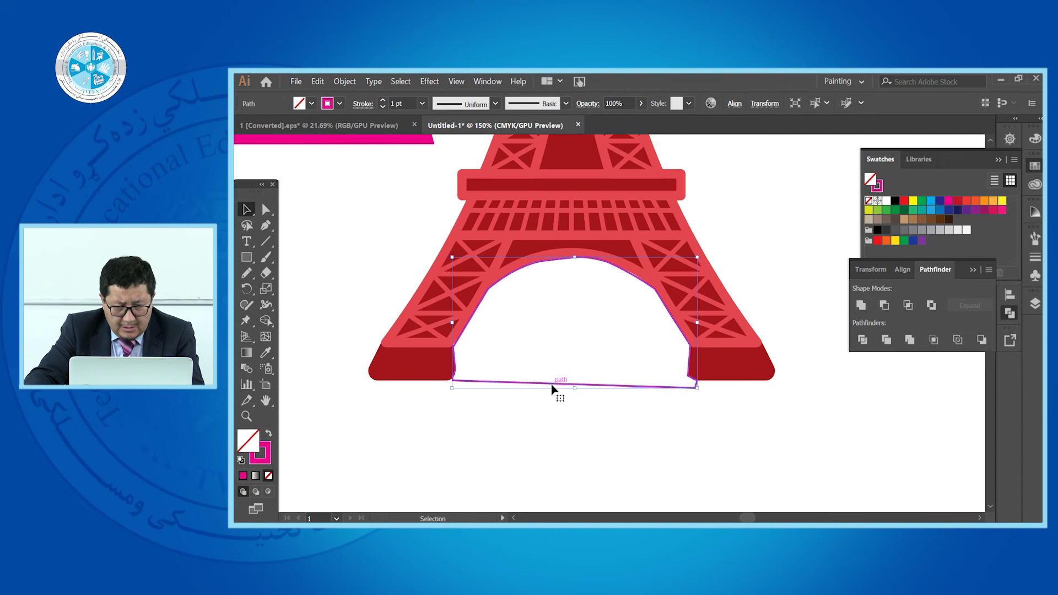
{"action": "left_click", "coordinate": [266, 210]}
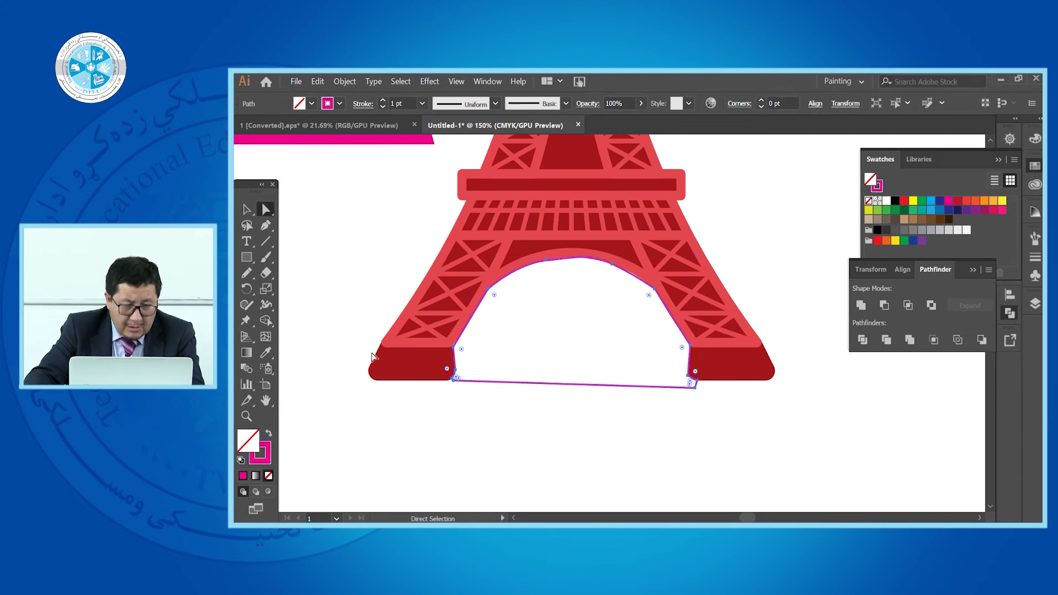
{"action": "scroll", "coordinate": [451, 397], "scroll_direction": "up", "scroll_amount": 2}
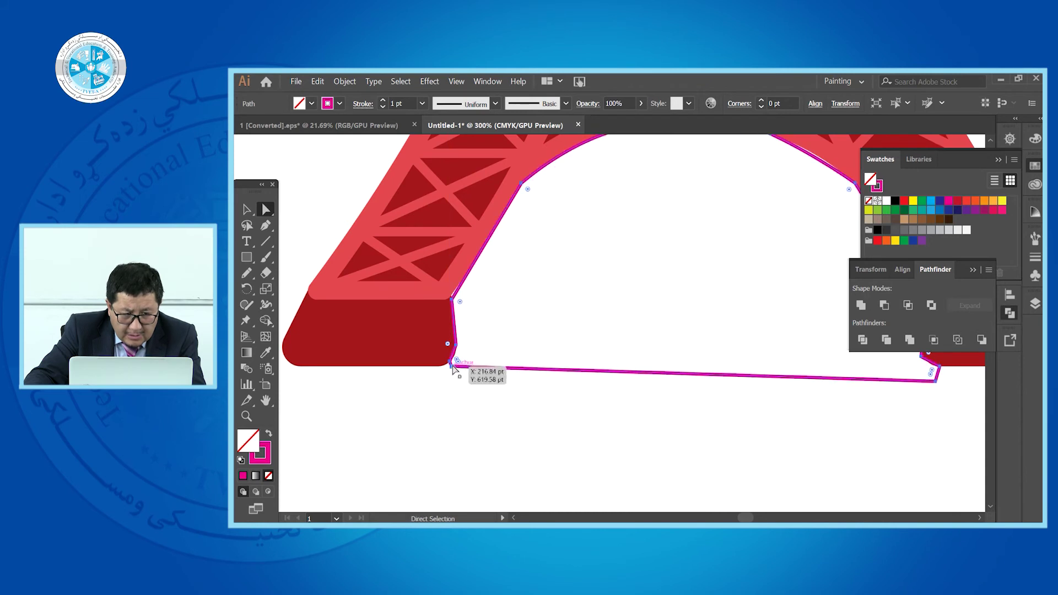
{"action": "left_click_drag", "start_coordinate": [451, 366], "coordinate": [452, 381]}
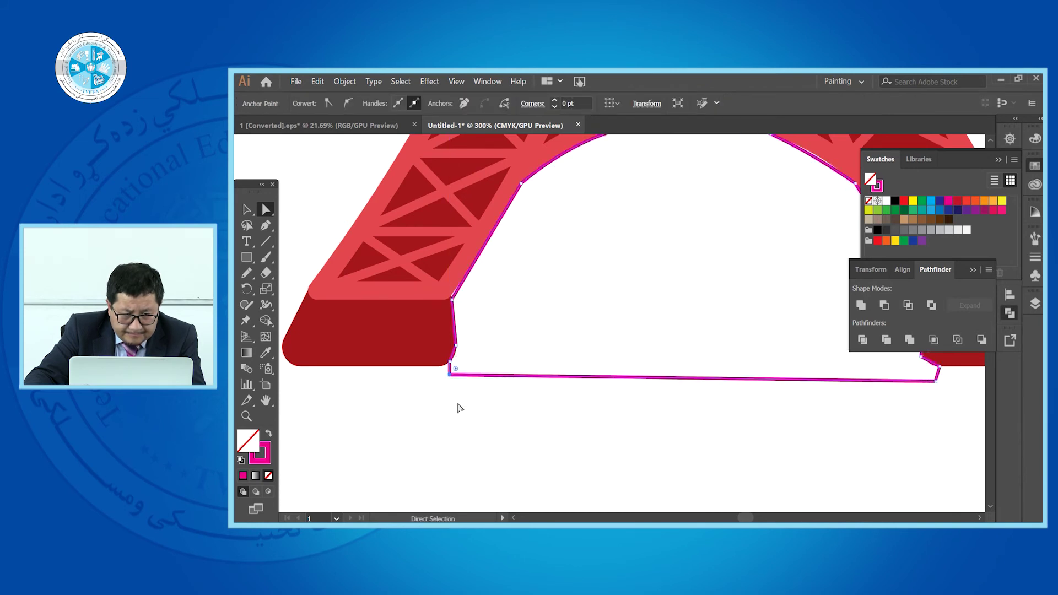
Select the magenta tower body together with the arch outline and divide them with Pathfinder.
{"action": "key", "text": "ctrl+0"}
{"action": "left_click", "coordinate": [247, 209]}
{"action": "left_click", "coordinate": [505, 423]}
{"action": "left_click_drag", "start_coordinate": [419, 282], "coordinate": [566, 385]}
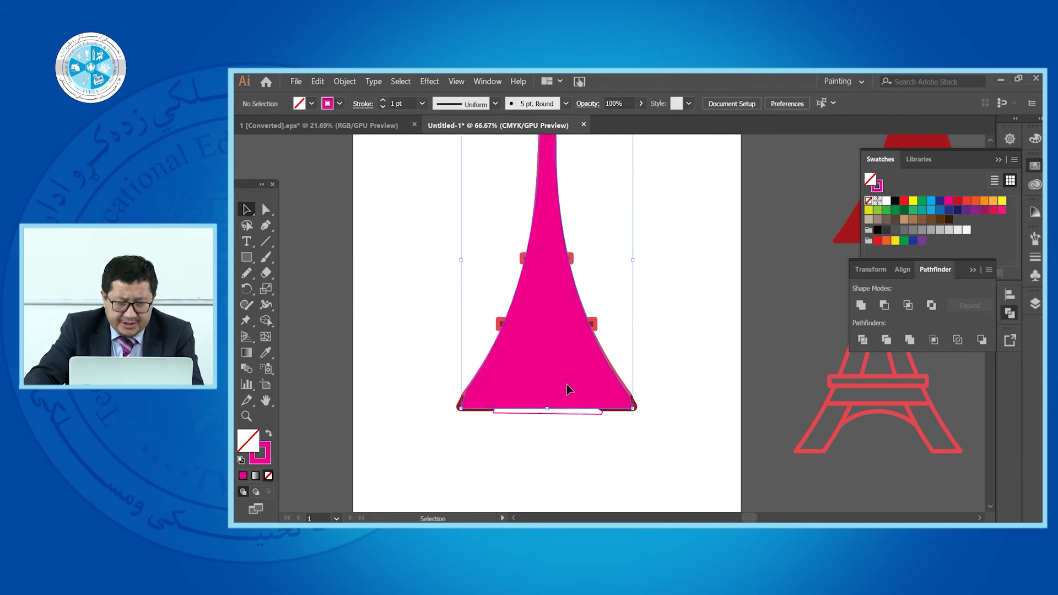
{"action": "left_click", "coordinate": [566, 417], "text": "shift"}
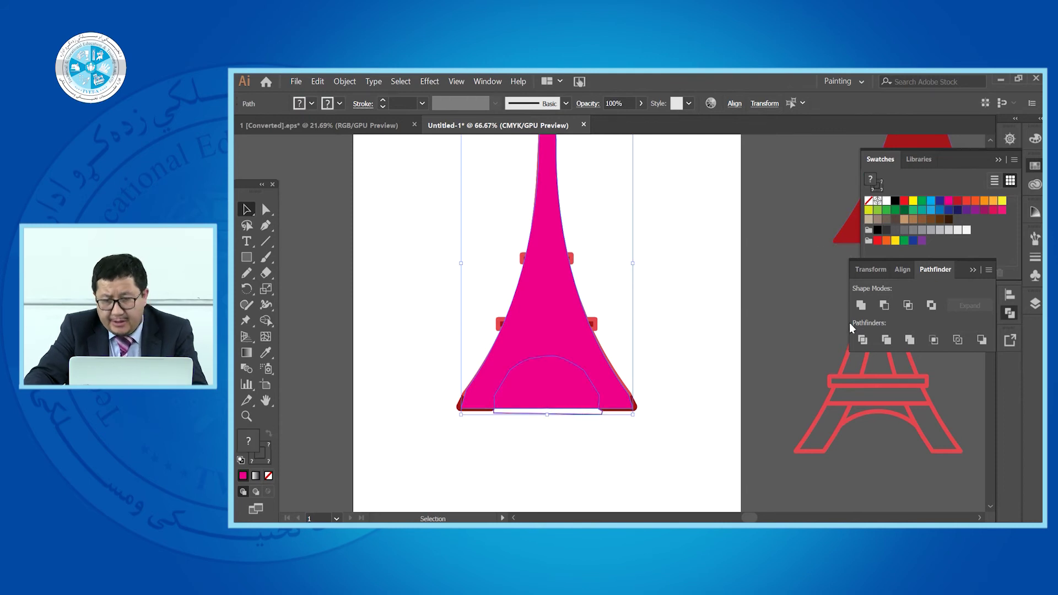
{"action": "left_click", "coordinate": [863, 340]}
Ungroup the divided shapes and delete the arch piece between the legs along with the leftover outline strip beneath it.
{"action": "right_click", "coordinate": [548, 382]}
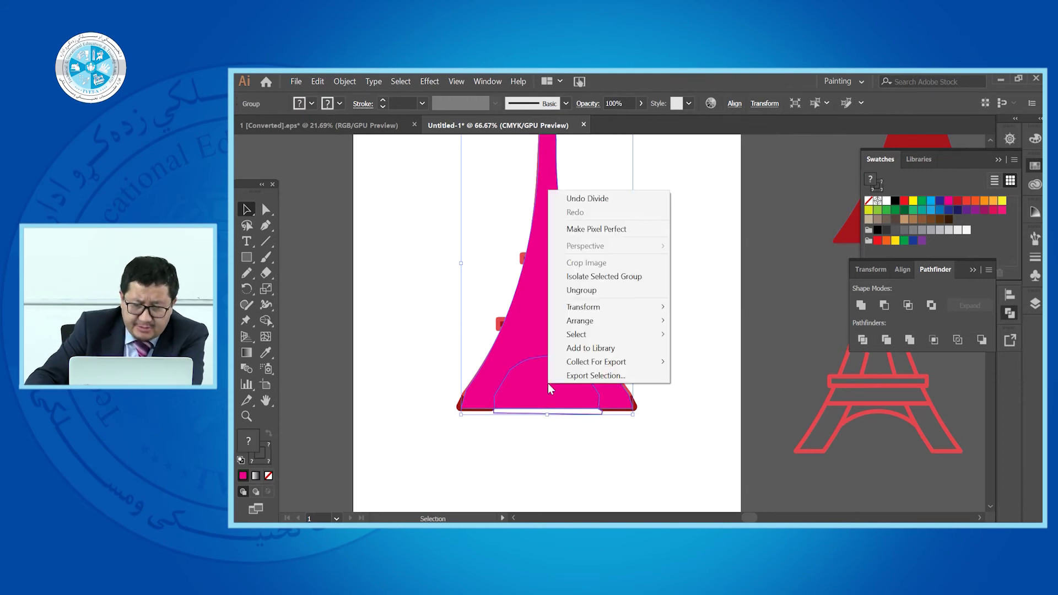
{"action": "left_click", "coordinate": [599, 290]}
{"action": "left_click_drag", "start_coordinate": [567, 394], "coordinate": [578, 461]}
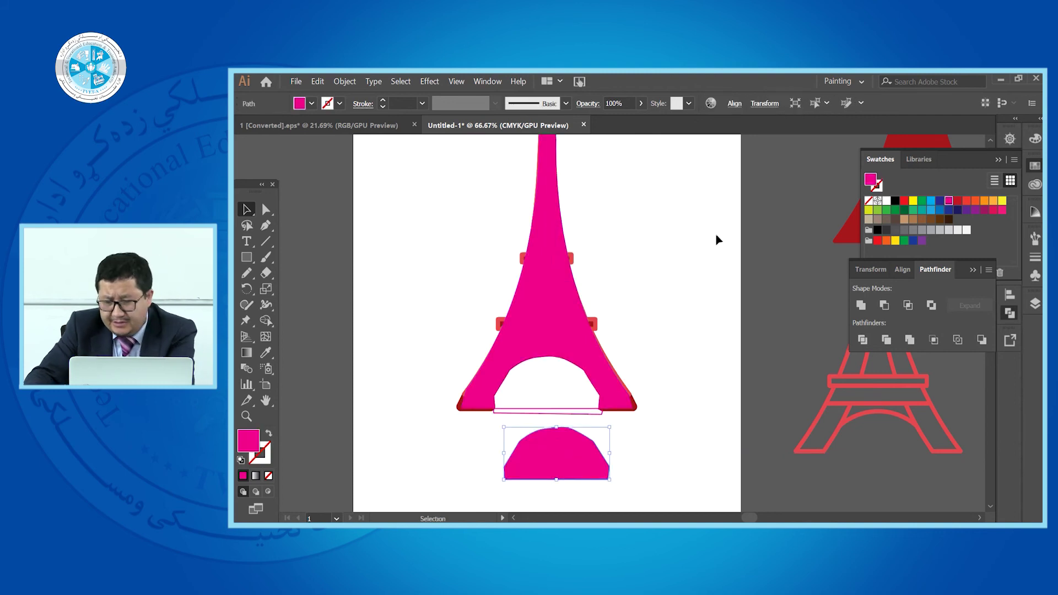
{"action": "key", "text": "Delete"}
Draw an unfilled, magenta-stroked rectangle across the tower over the reference's upper platform.
{"action": "key", "text": "shift+x"}
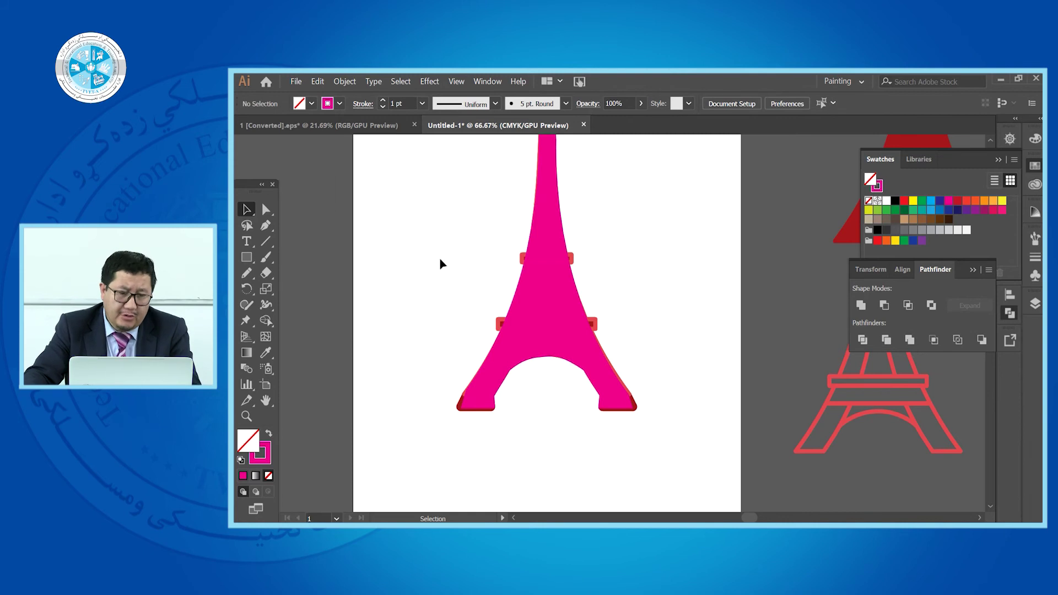
{"action": "left_click", "coordinate": [246, 257]}
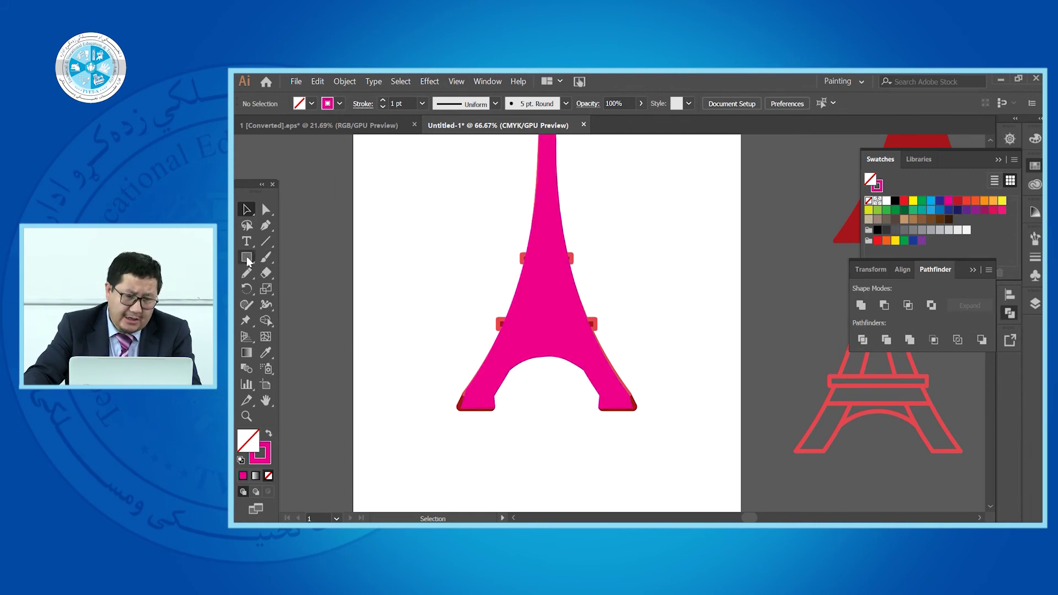
{"action": "left_click_drag", "start_coordinate": [518, 254], "coordinate": [573, 264]}
{"action": "left_click", "coordinate": [246, 209]}
{"action": "left_click", "coordinate": [375, 215]}
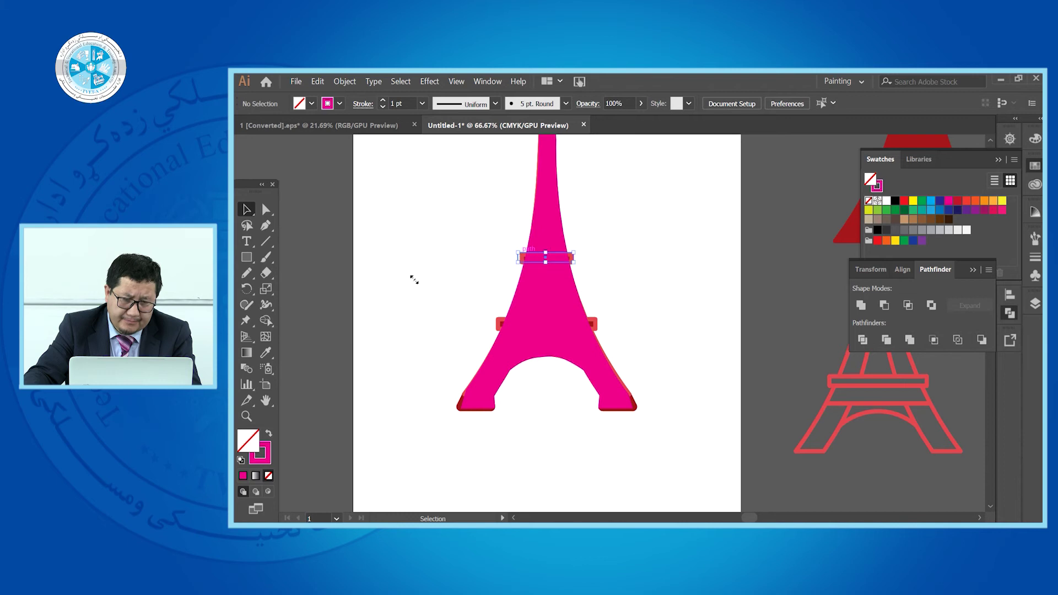
Match the upper platform rectangle to the tower body's magenta fill with the Eyedropper and deselect it.
{"action": "left_click", "coordinate": [529, 257]}
{"action": "left_click", "coordinate": [265, 352]}
{"action": "left_click", "coordinate": [523, 315]}
{"action": "left_click", "coordinate": [247, 209]}
{"action": "left_click", "coordinate": [329, 200]}
Extend the upper platform rectangle's right edge slightly outward and deselect it.
{"action": "scroll", "coordinate": [501, 248], "scroll_direction": "up", "scroll_amount": 2}
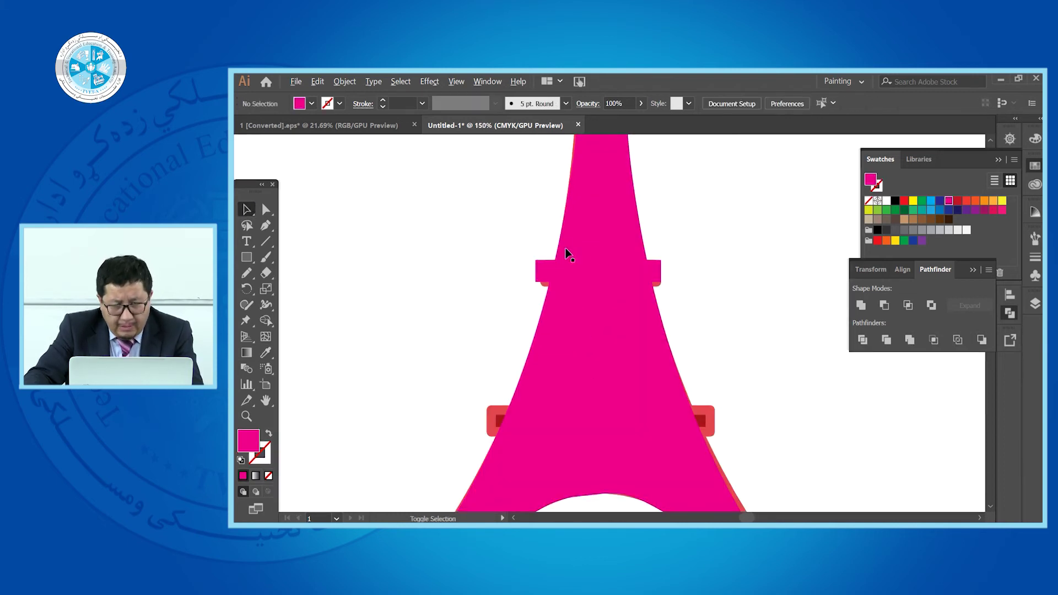
{"action": "scroll", "coordinate": [595, 262], "scroll_direction": "down", "scroll_amount": 3}
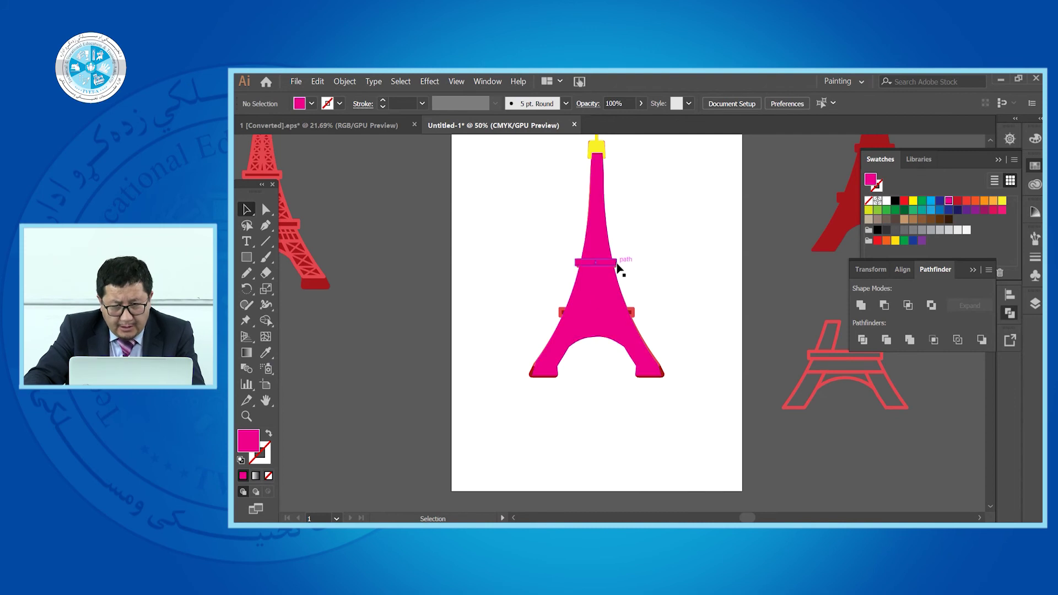
{"action": "left_click", "coordinate": [613, 263]}
{"action": "scroll", "coordinate": [610, 265], "scroll_direction": "up", "scroll_amount": 5}
{"action": "left_click_drag", "start_coordinate": [614, 261], "coordinate": [619, 261]}
{"action": "scroll", "coordinate": [612, 261], "scroll_direction": "down", "scroll_amount": 3}
{"action": "left_click", "coordinate": [557, 251]}
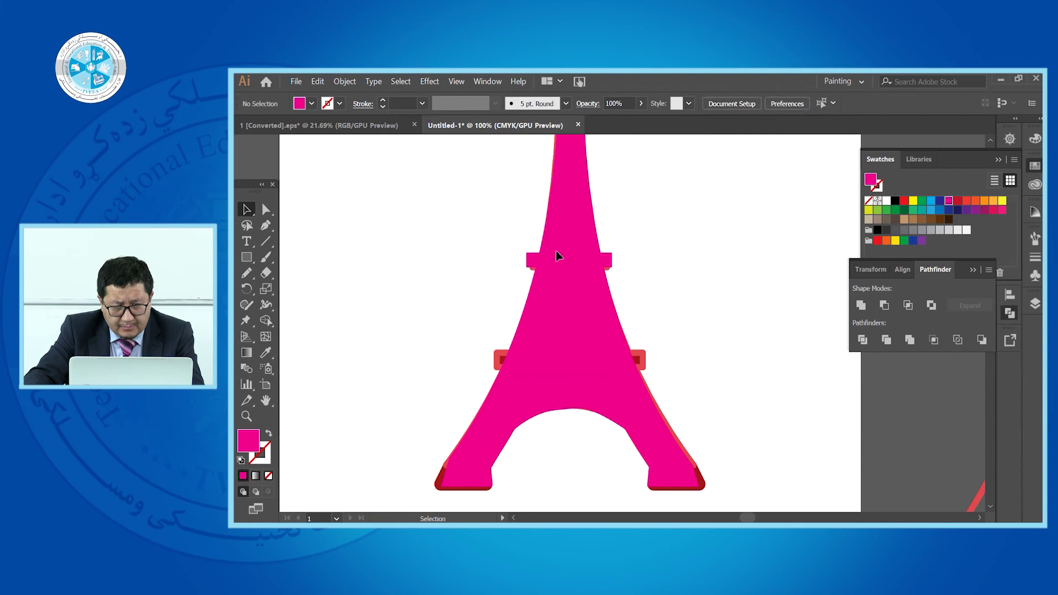
Copy the platform rectangle down to the lower platform and stretch it to span that platform's width and height.
{"action": "left_click_drag", "start_coordinate": [534, 260], "coordinate": [501, 357]}
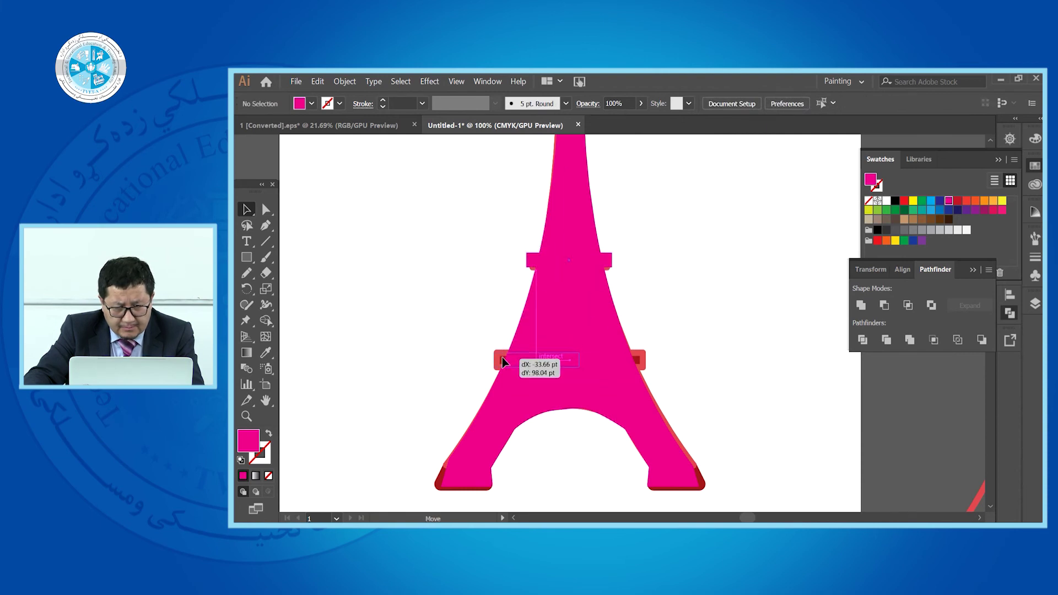
{"action": "left_click_drag", "start_coordinate": [576, 360], "coordinate": [646, 368]}
{"action": "left_click_drag", "start_coordinate": [571, 353], "coordinate": [571, 367]}
{"action": "left_click", "coordinate": [654, 310]}
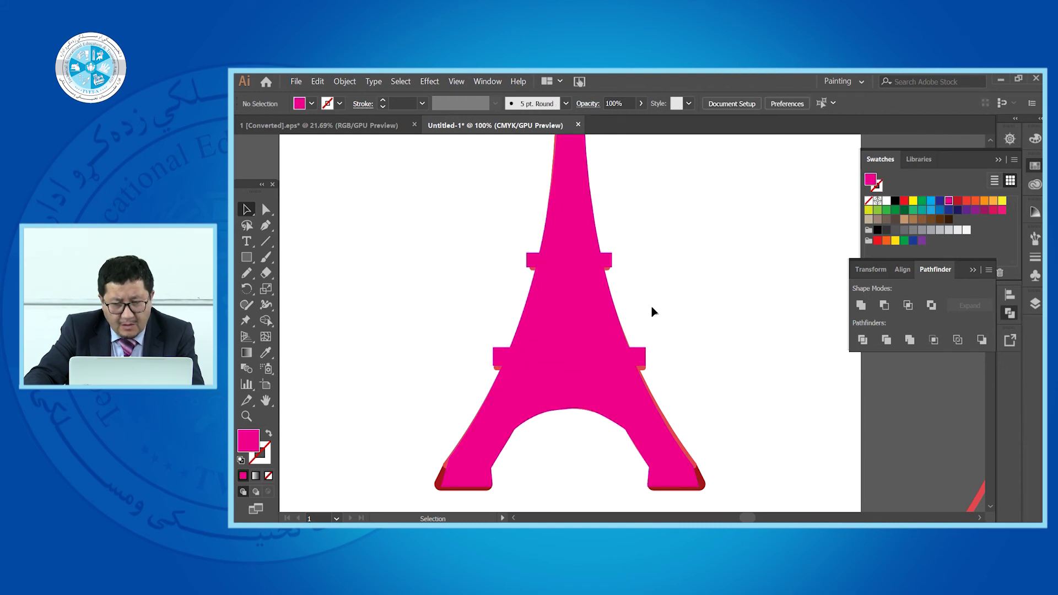
Pull the upper platform rectangle's left edge slightly inward to even out its overhang.
{"action": "scroll", "coordinate": [654, 310], "scroll_direction": "down", "scroll_amount": 1}
{"action": "scroll", "coordinate": [549, 263], "scroll_direction": "up", "scroll_amount": 3}
{"action": "left_click", "coordinate": [616, 307]}
{"action": "left_click_drag", "start_coordinate": [609, 307], "coordinate": [614, 308]}
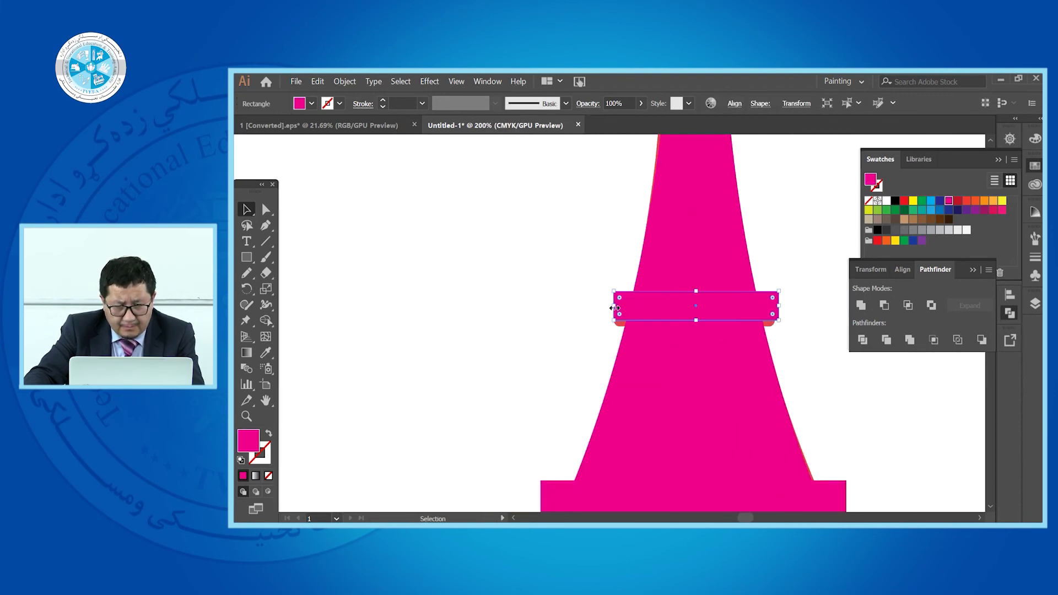
{"action": "left_click", "coordinate": [804, 283]}
Move the red reference tower from beneath the magenta shapes to an empty area right of the artboard.
{"action": "scroll", "coordinate": [494, 286], "scroll_direction": "down", "scroll_amount": 4}
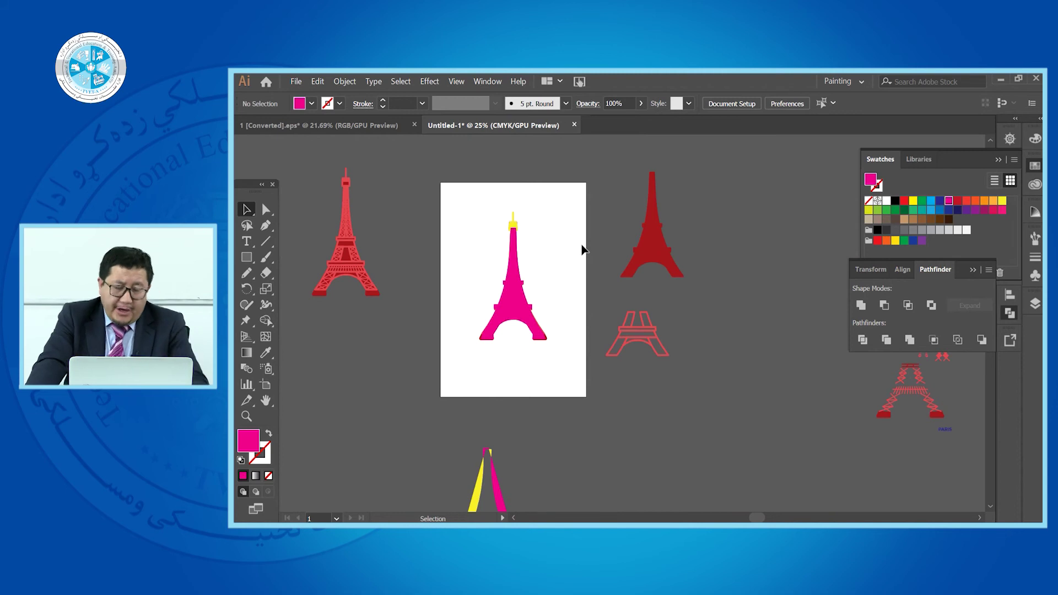
{"action": "left_click_drag", "start_coordinate": [561, 234], "coordinate": [722, 432]}
{"action": "left_click", "coordinate": [566, 244]}
Select all the redrawn tower shapes on the artboard and recolour them orange.
{"action": "left_click_drag", "start_coordinate": [437, 160], "coordinate": [570, 371]}
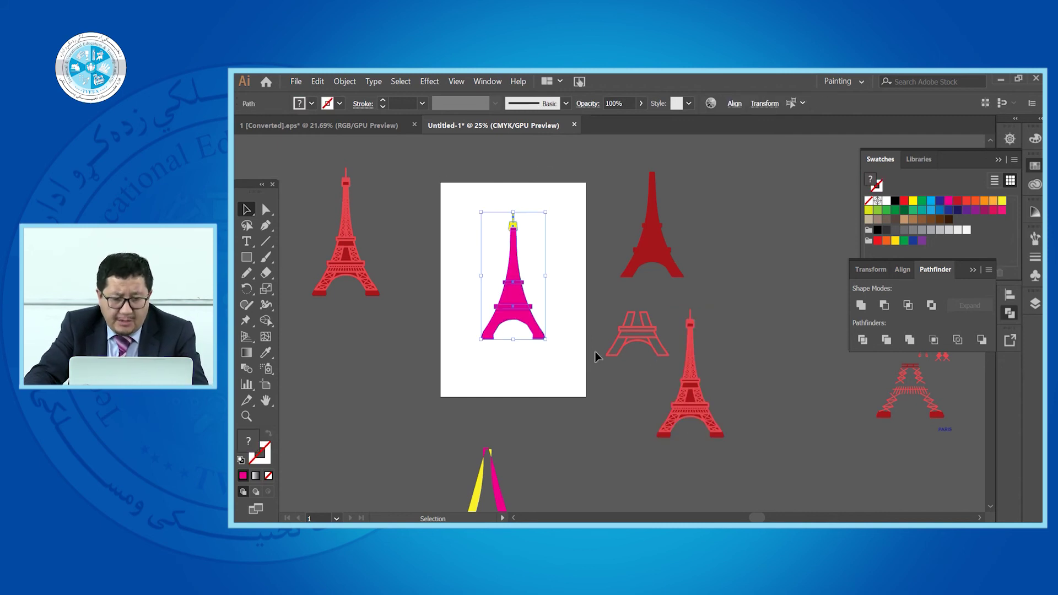
{"action": "left_click", "coordinate": [976, 201]}
{"action": "left_click", "coordinate": [573, 216]}
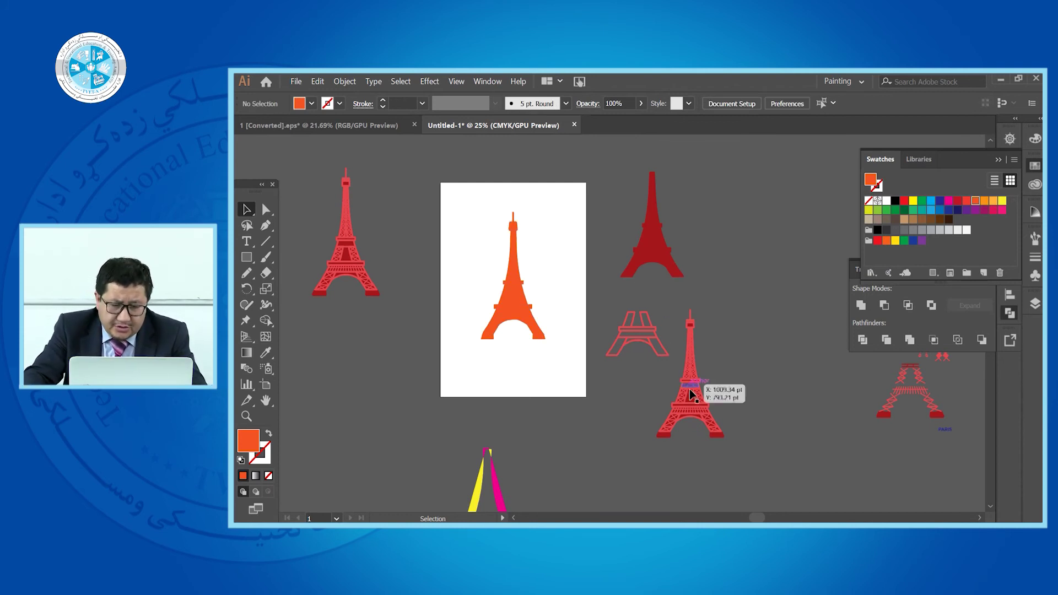
Move the red reference tower farther from the artboard and ungroup it.
{"action": "left_click_drag", "start_coordinate": [688, 383], "coordinate": [737, 417]}
{"action": "left_click", "coordinate": [711, 421]}
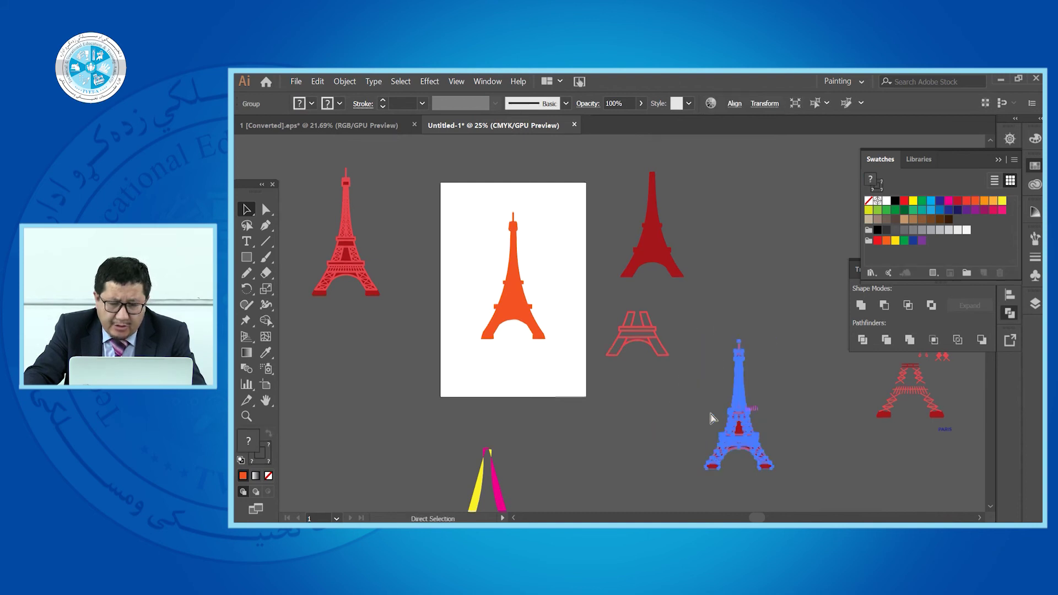
{"action": "scroll", "coordinate": [703, 421], "scroll_direction": "right", "scroll_amount": 3}
{"action": "left_click", "coordinate": [590, 404]}
{"action": "right_click", "coordinate": [588, 404]}
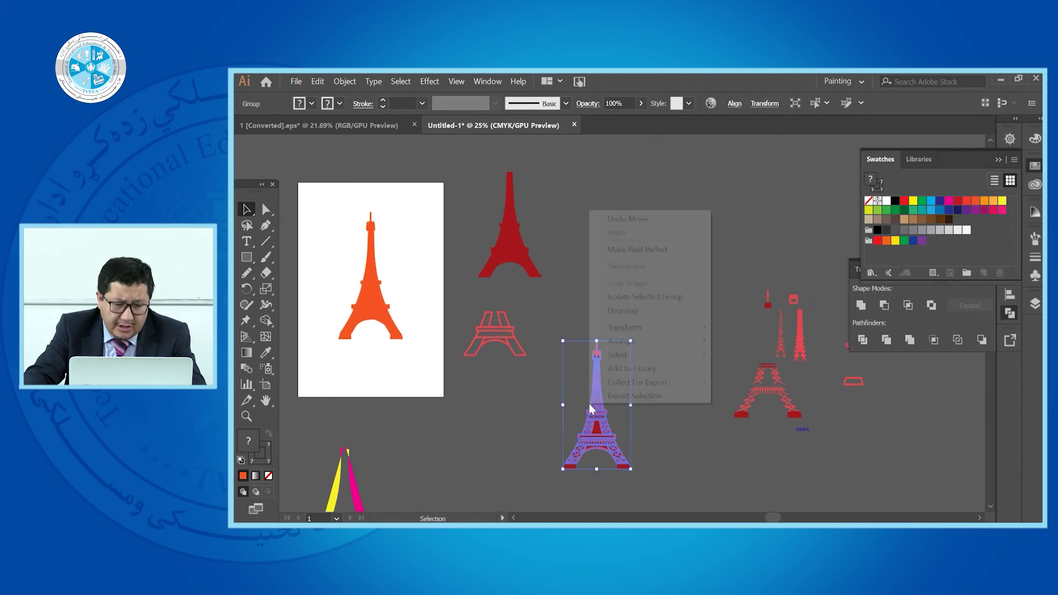
{"action": "left_click", "coordinate": [626, 312]}
Undo a trial placement of the light red outline framework on the orange tower and set it right of the reference tower.
{"action": "left_click_drag", "start_coordinate": [603, 426], "coordinate": [377, 314]}
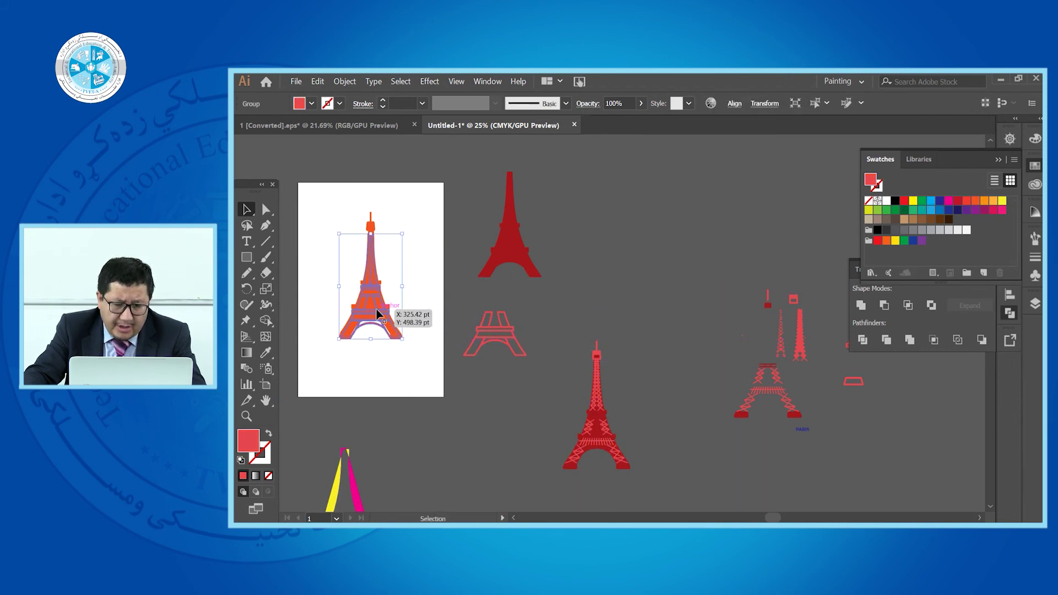
{"action": "key", "text": "ctrl+z"}
{"action": "left_click", "coordinate": [648, 361]}
{"action": "scroll", "coordinate": [600, 455], "scroll_direction": "up", "scroll_amount": 1, "text": "alt"}
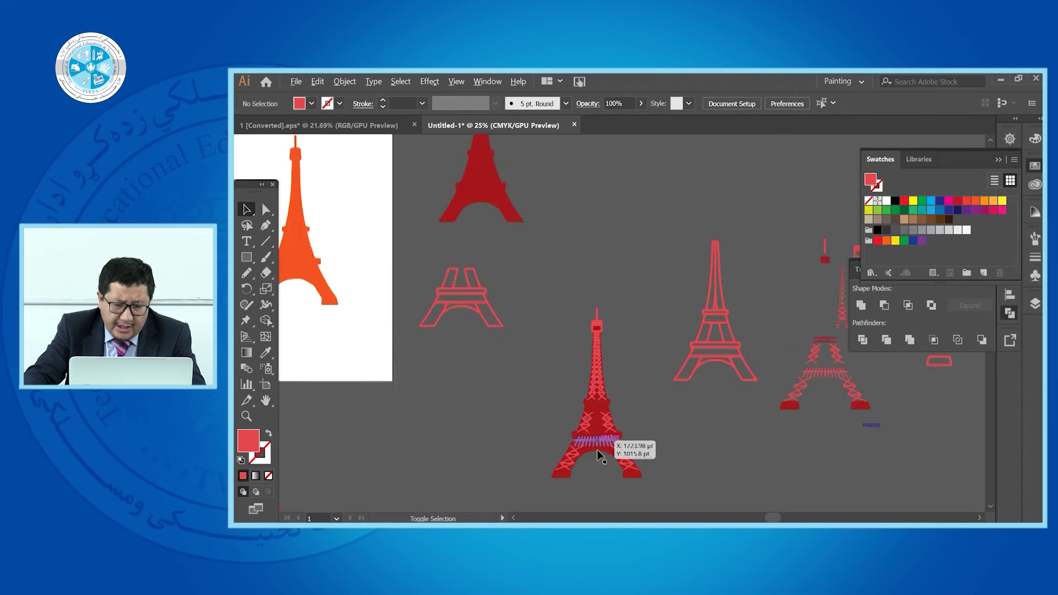
Try moving the dark red band near the reference tower's upper platform aside, and undo the move.
{"action": "scroll", "coordinate": [601, 455], "scroll_direction": "up", "scroll_amount": 3, "text": "alt"}
{"action": "scroll", "coordinate": [576, 479], "scroll_direction": "down", "scroll_amount": 3, "text": "alt"}
{"action": "scroll", "coordinate": [573, 475], "scroll_direction": "up", "scroll_amount": 2, "text": "alt"}
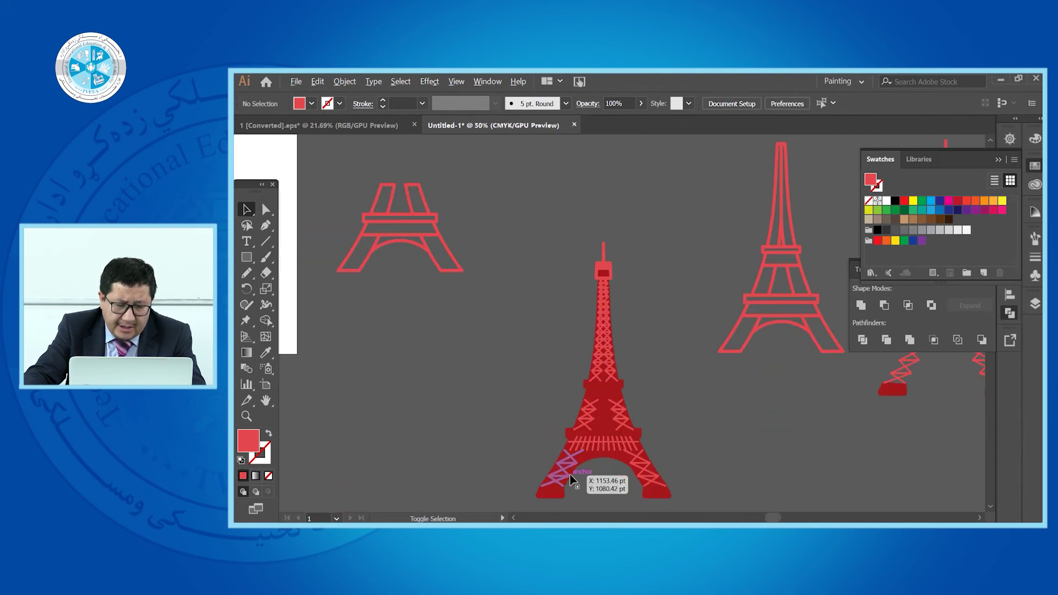
{"action": "left_click", "coordinate": [570, 468]}
{"action": "scroll", "coordinate": [569, 465], "scroll_direction": "down", "scroll_amount": 2, "text": "alt"}
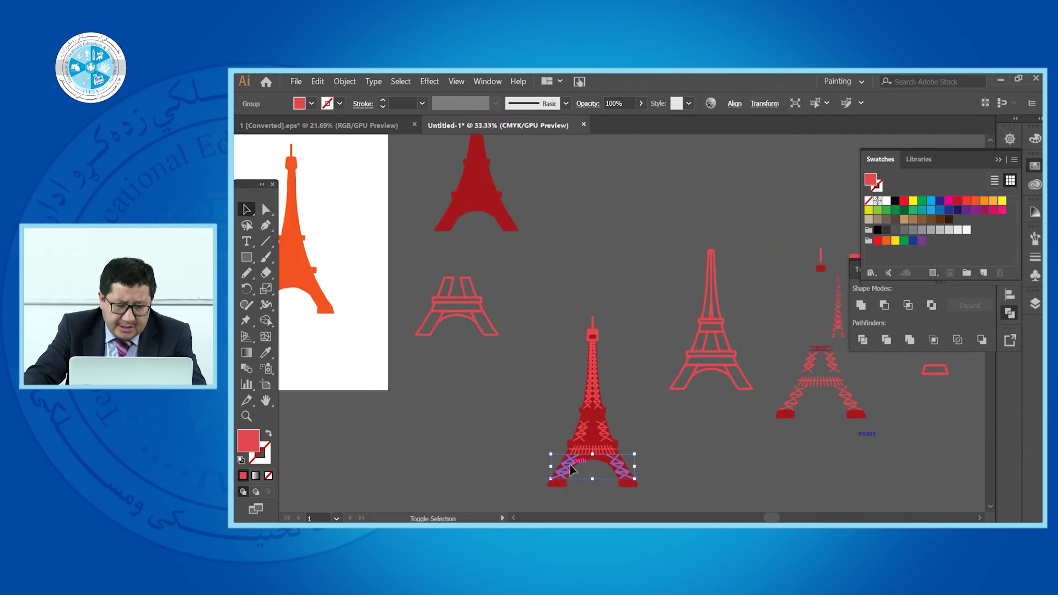
{"action": "left_click", "coordinate": [630, 420]}
{"action": "left_click_drag", "start_coordinate": [588, 430], "coordinate": [659, 462]}
{"action": "key", "text": "ctrl+z"}
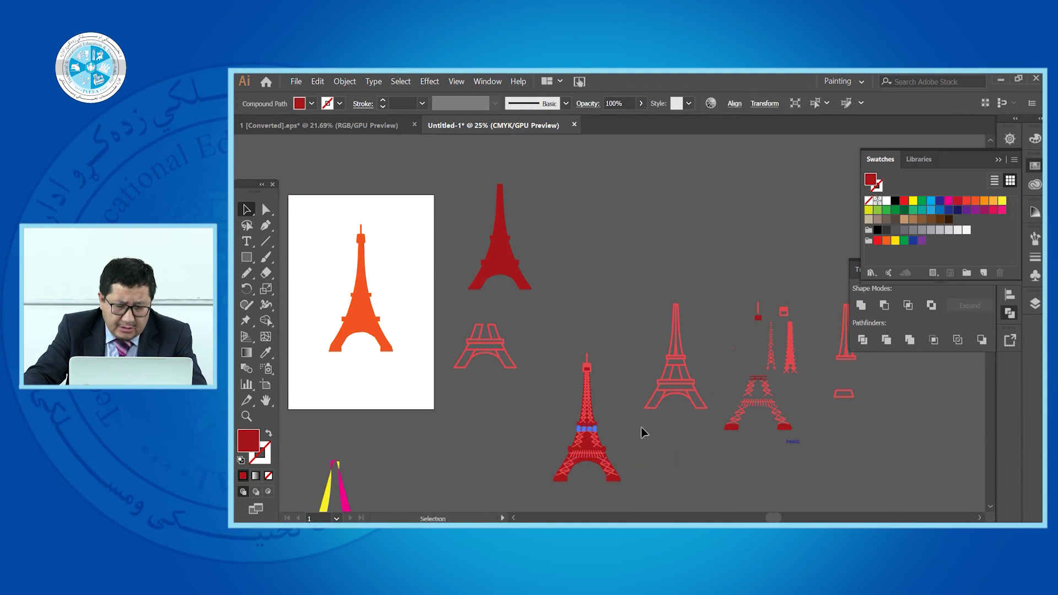
Move the dark red silhouette out of the reference tower and group the remaining lattice, feet and spire details.
{"action": "left_click", "coordinate": [641, 430]}
{"action": "left_click_drag", "start_coordinate": [581, 465], "coordinate": [731, 505]}
{"action": "left_click_drag", "start_coordinate": [619, 495], "coordinate": [637, 504]}
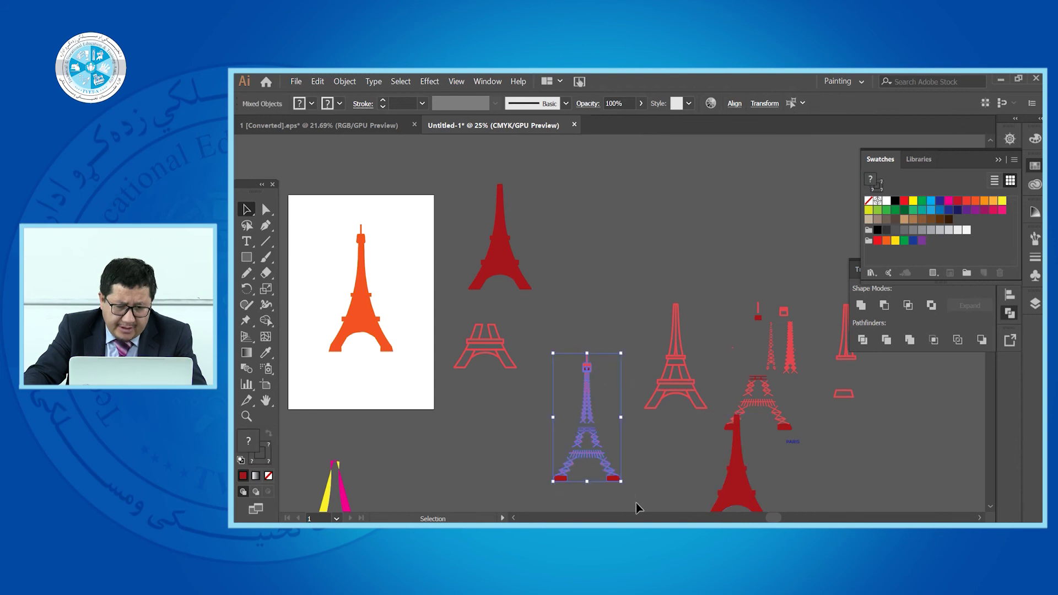
{"action": "key", "text": "ctrl+g"}
{"action": "left_click", "coordinate": [668, 458]}
Place the grouped lattice details over the orange tower on the artboard and bring them to the front.
{"action": "scroll", "coordinate": [671, 463], "scroll_direction": "left", "scroll_amount": 5}
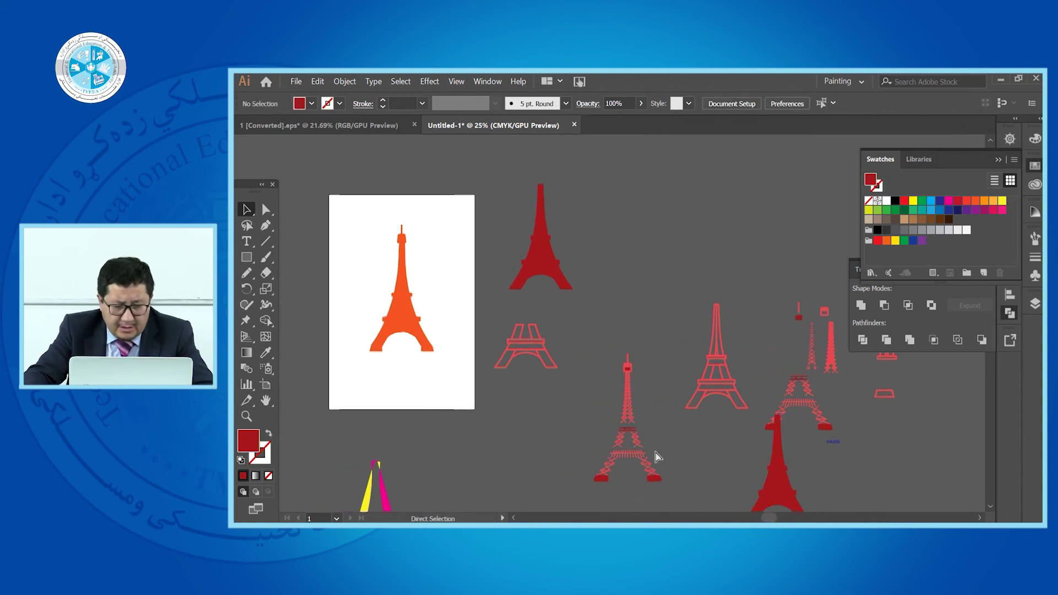
{"action": "left_click_drag", "start_coordinate": [697, 445], "coordinate": [467, 307]}
{"action": "right_click", "coordinate": [467, 307]}
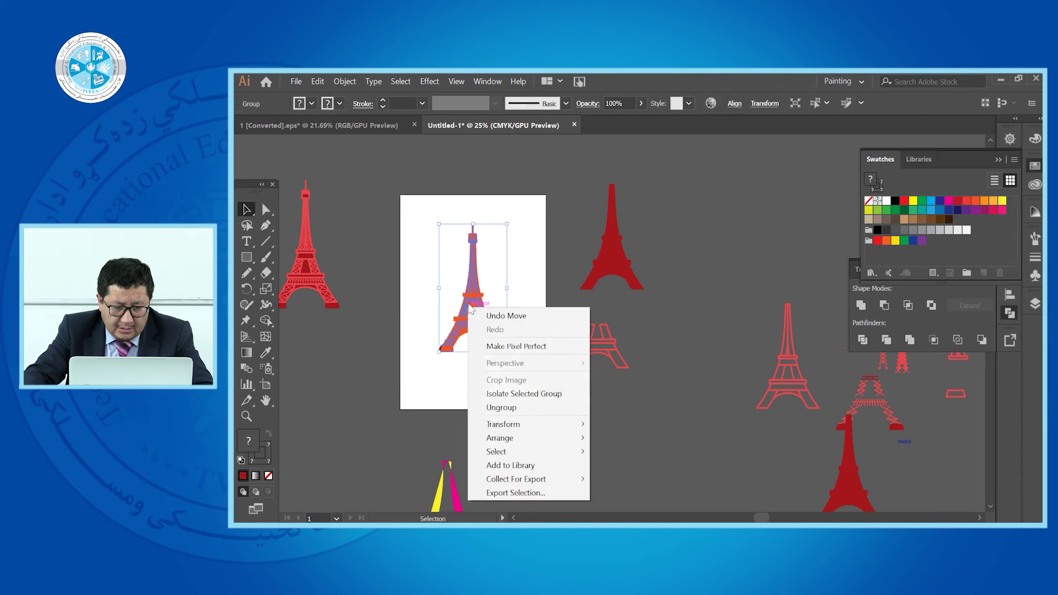
{"action": "mouse_move", "coordinate": [533, 438]}
{"action": "left_click", "coordinate": [646, 445]}
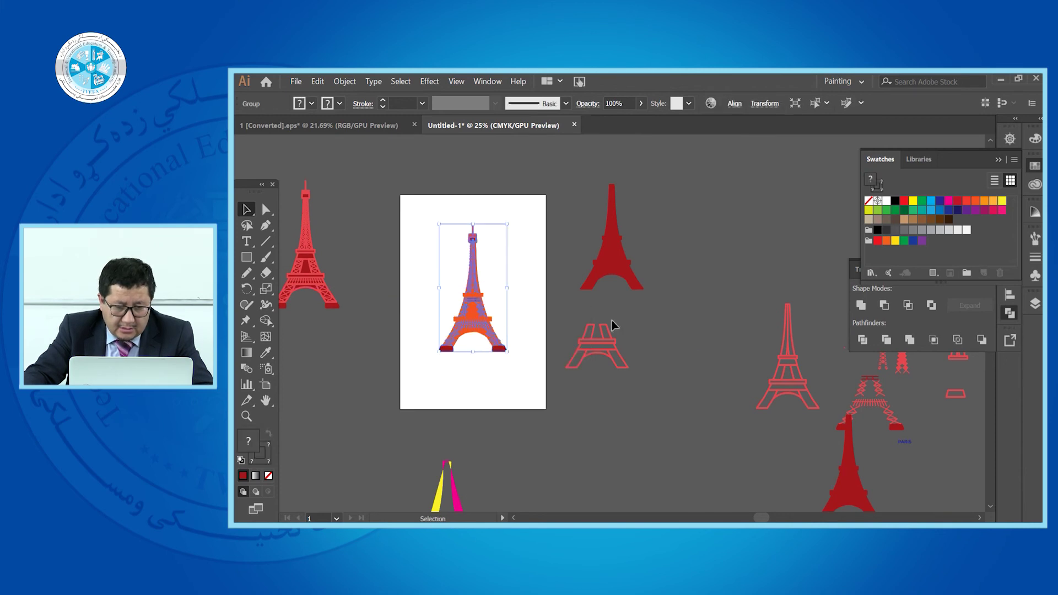
{"action": "left_click", "coordinate": [576, 306]}
Recolour the lattice, feet and spire group light orange and deselect it.
{"action": "scroll", "coordinate": [496, 329], "scroll_direction": "up", "scroll_amount": 4}
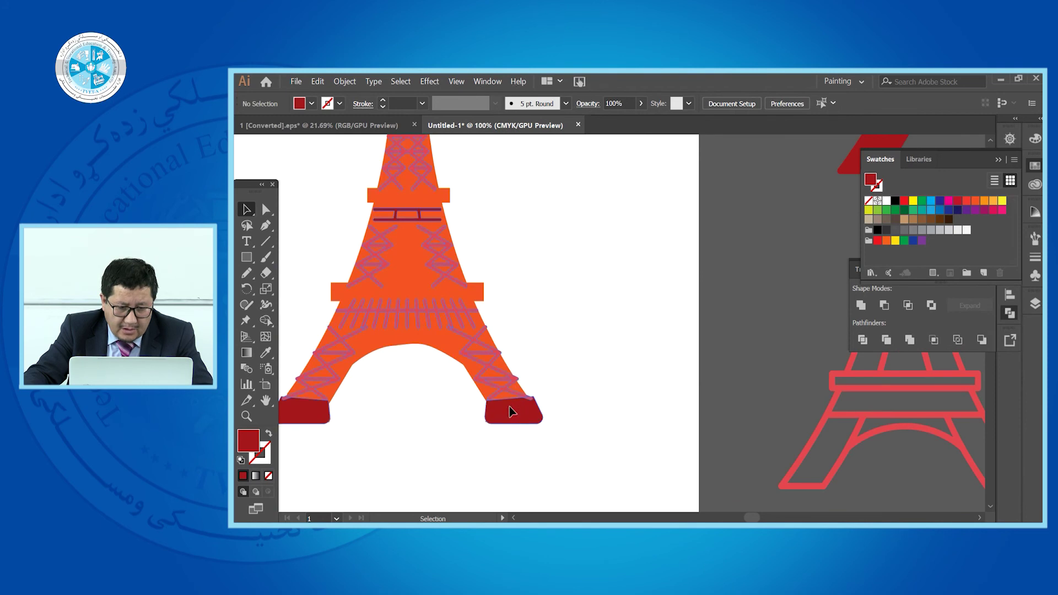
{"action": "left_click", "coordinate": [533, 411]}
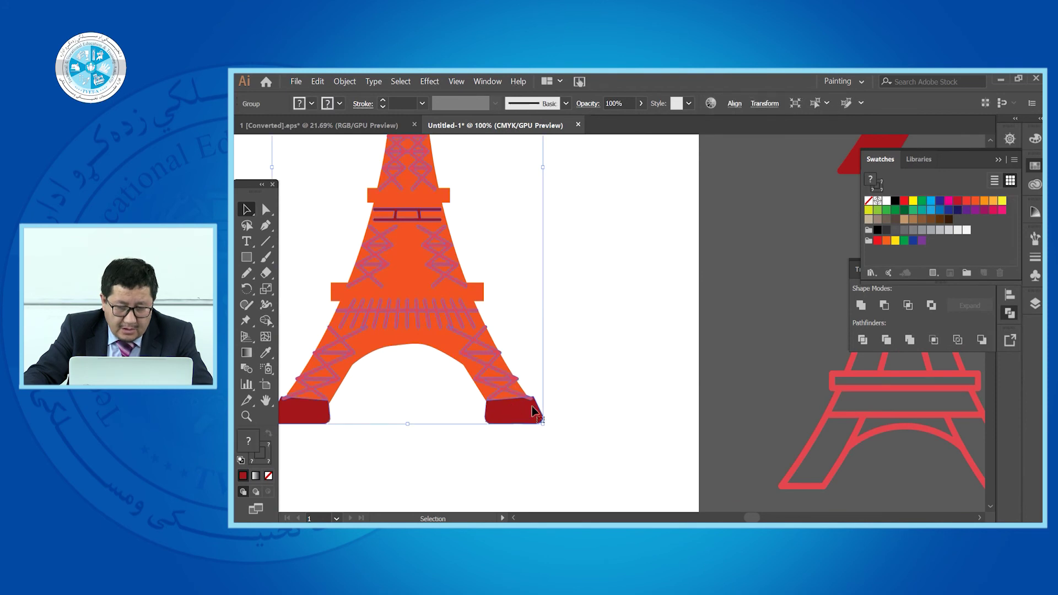
{"action": "left_click", "coordinate": [993, 201]}
{"action": "left_click", "coordinate": [704, 305]}
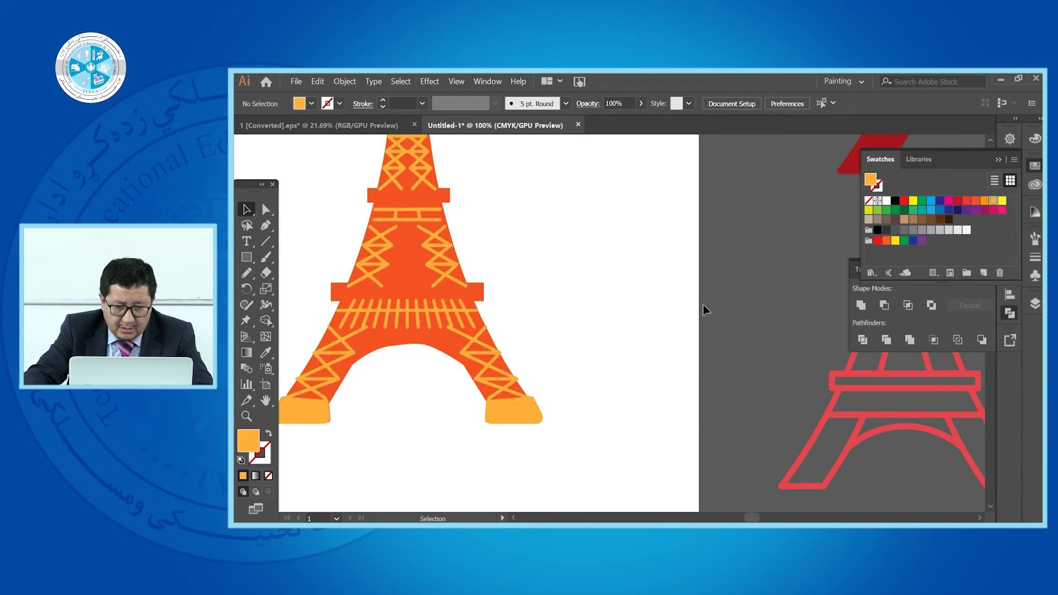
Place the light red outline framework over the tower on the artboard and nudge it slightly right into alignment.
{"action": "scroll", "coordinate": [704, 306], "scroll_direction": "down", "scroll_amount": 3}
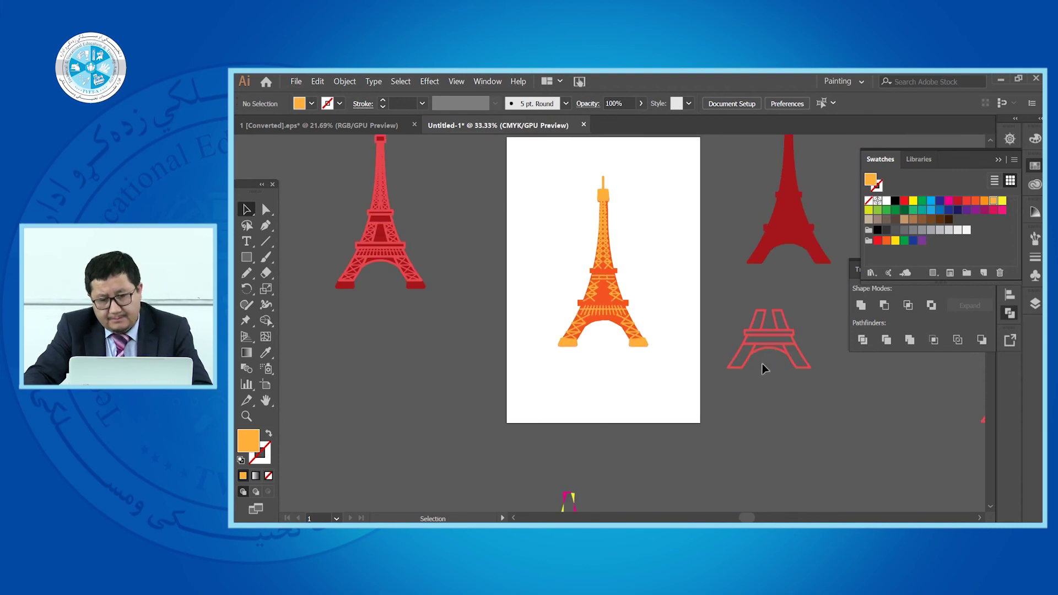
{"action": "scroll", "coordinate": [764, 368], "scroll_direction": "up", "scroll_amount": 1}
{"action": "scroll", "coordinate": [764, 368], "scroll_direction": "down", "scroll_amount": 1}
{"action": "left_click_drag", "start_coordinate": [826, 397], "coordinate": [618, 361]}
{"action": "scroll", "coordinate": [618, 361], "scroll_direction": "up", "scroll_amount": 3}
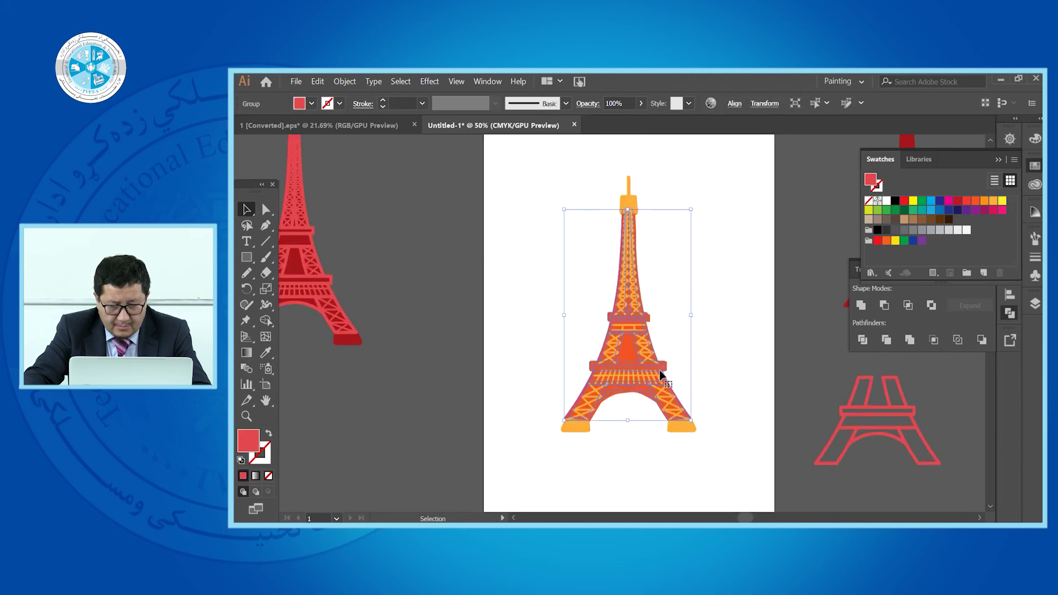
{"action": "key", "text": "Right"}
{"action": "key", "text": "Right"}
{"action": "key", "text": "Right"}
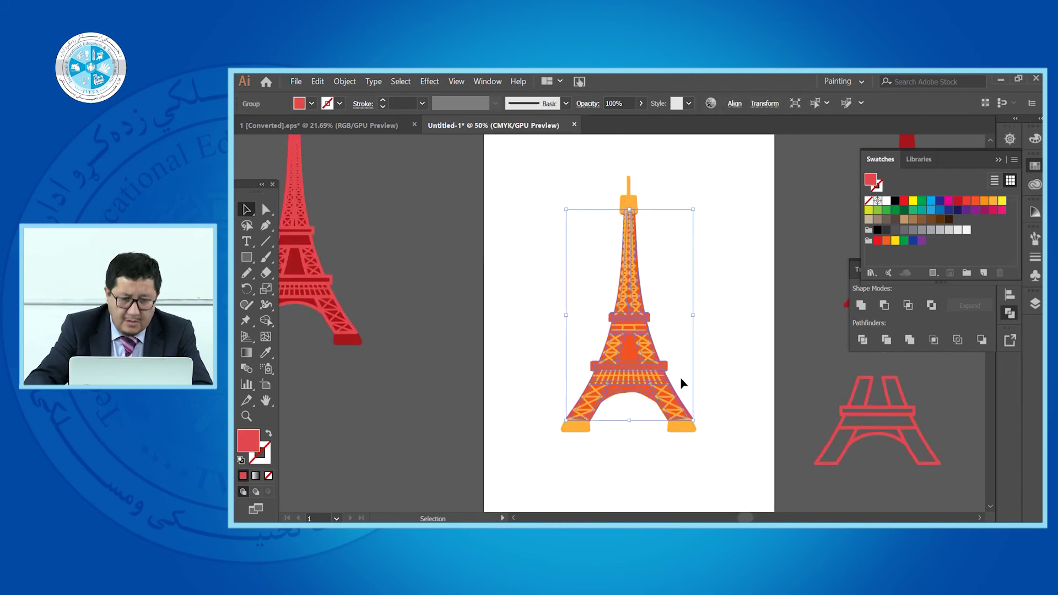
Bring the outline framework to the front of the tower and recolour it yellow.
{"action": "right_click", "coordinate": [631, 272]}
{"action": "mouse_move", "coordinate": [700, 404]}
{"action": "left_click", "coordinate": [774, 402]}
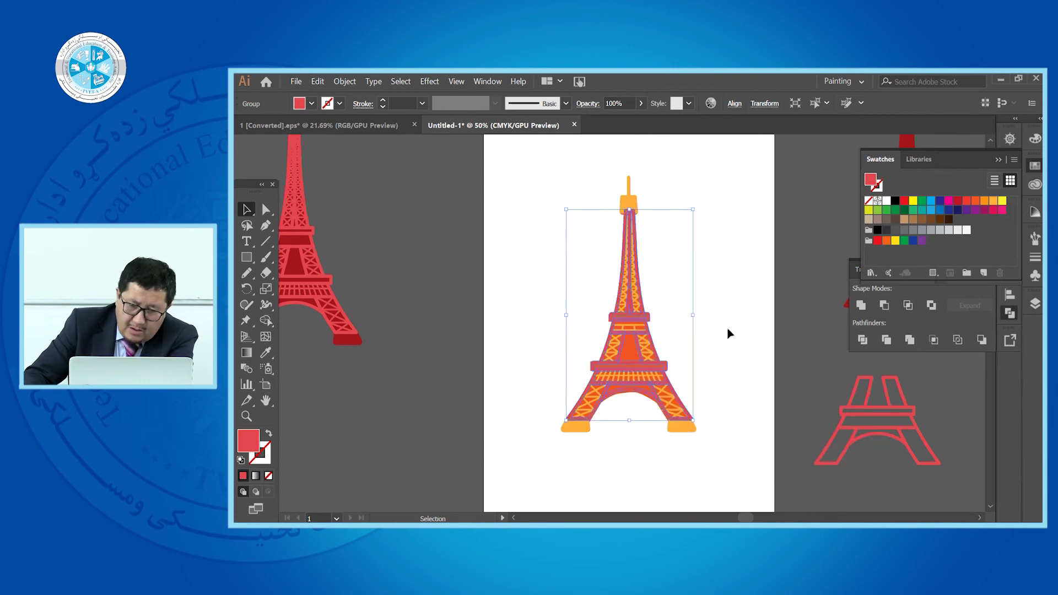
{"action": "left_click", "coordinate": [1002, 201]}
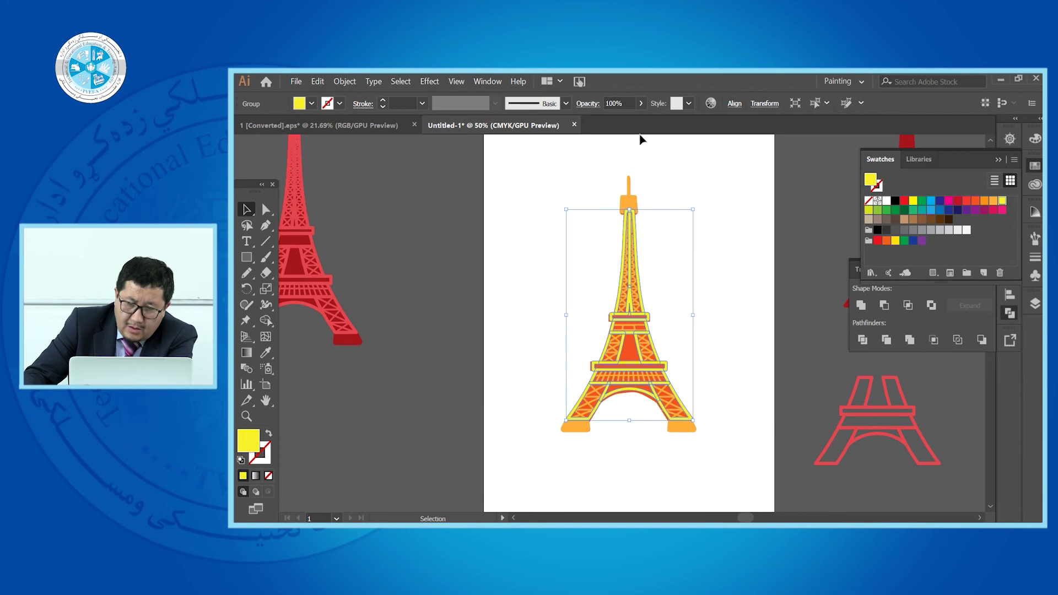
Reduce the opacity of the yellow outline framework over the tower and deselect it.
{"action": "left_click", "coordinate": [621, 120]}
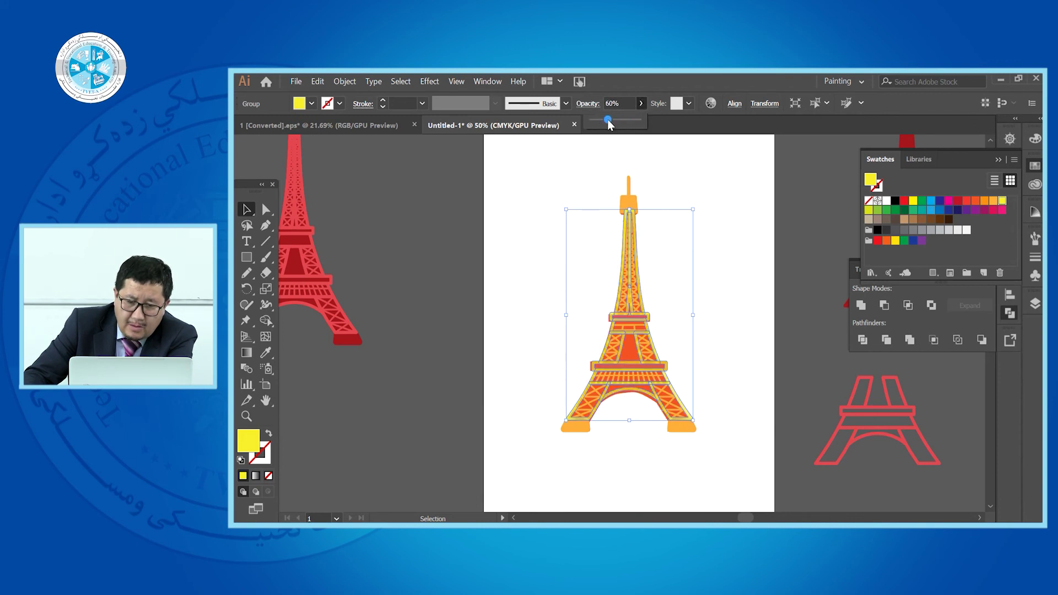
{"action": "left_click", "coordinate": [733, 184]}
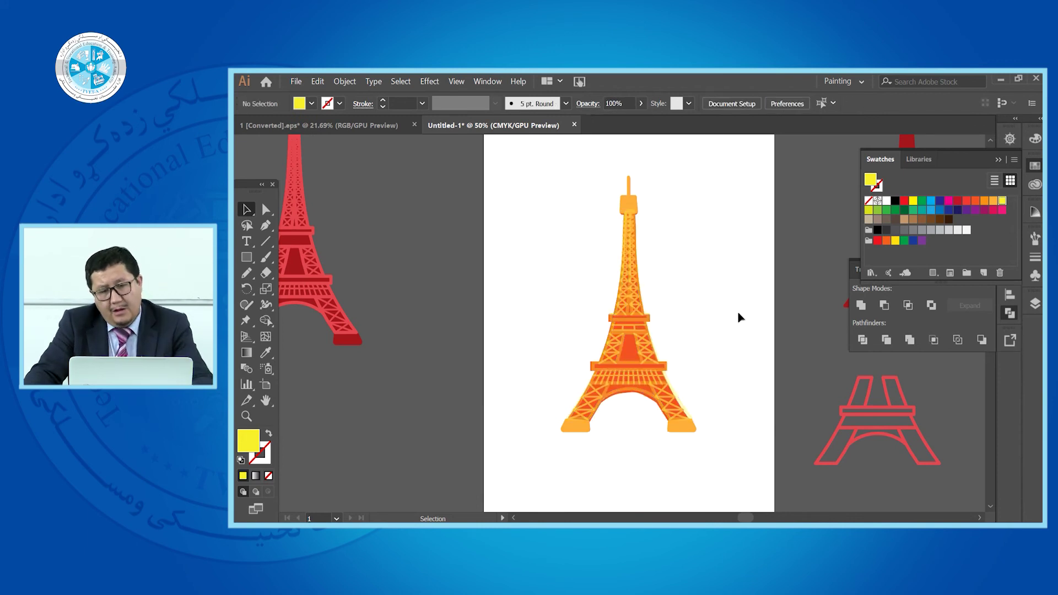
Delete all leftover artwork around the artboard: the red reference tower, dark silhouettes, outline framework, coloured curves and separated tower parts.
{"action": "scroll", "coordinate": [492, 327], "scroll_direction": "down", "scroll_amount": 3}
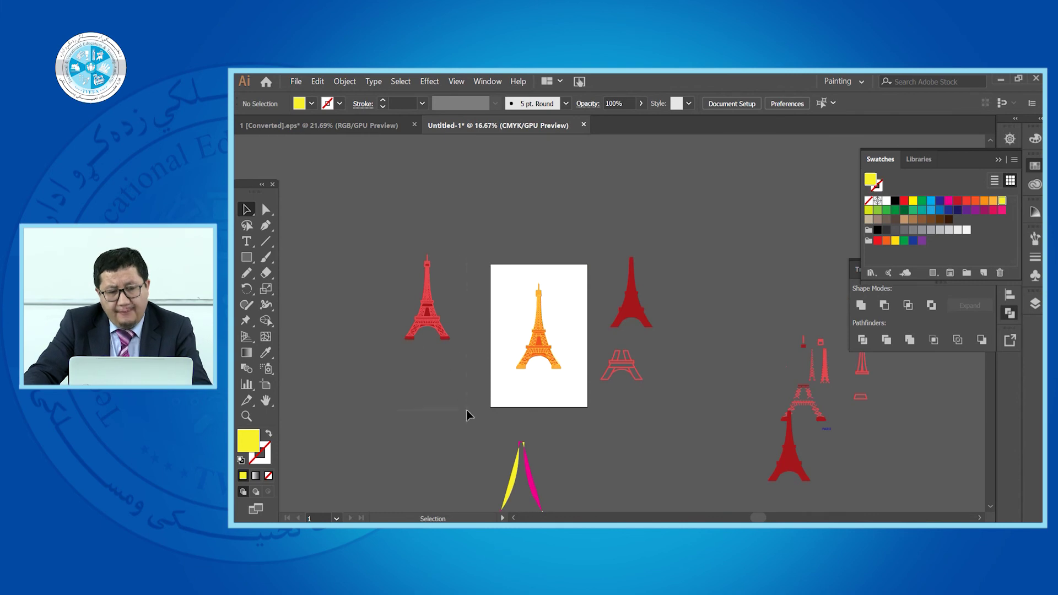
{"action": "left_click_drag", "start_coordinate": [467, 415], "coordinate": [470, 415]}
{"action": "key", "text": "Delete"}
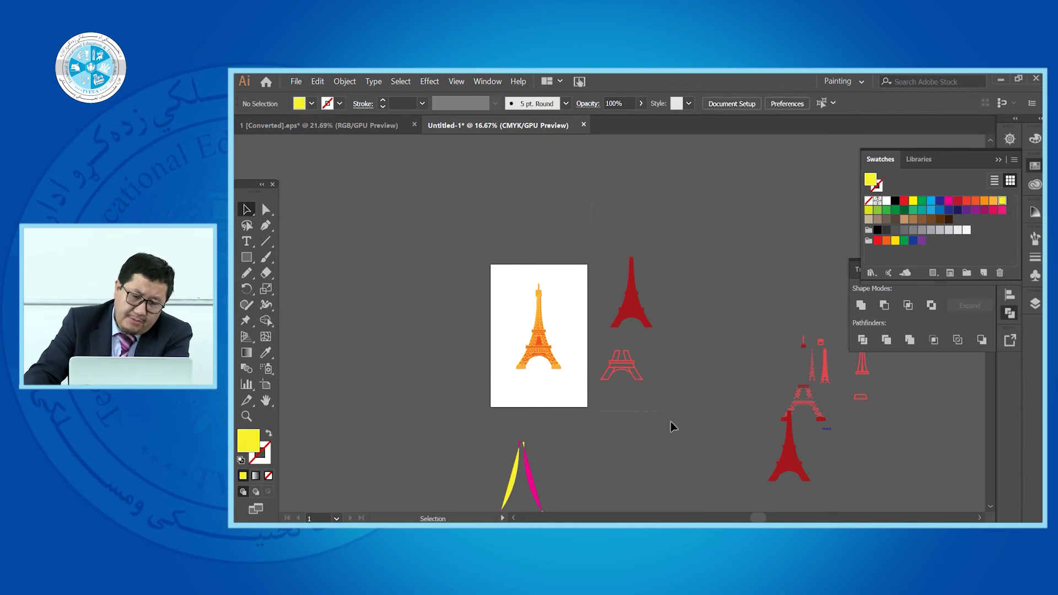
{"action": "left_click_drag", "start_coordinate": [672, 426], "coordinate": [598, 253]}
{"action": "key", "text": "Delete"}
{"action": "scroll", "coordinate": [467, 414], "scroll_direction": "down", "scroll_amount": 2}
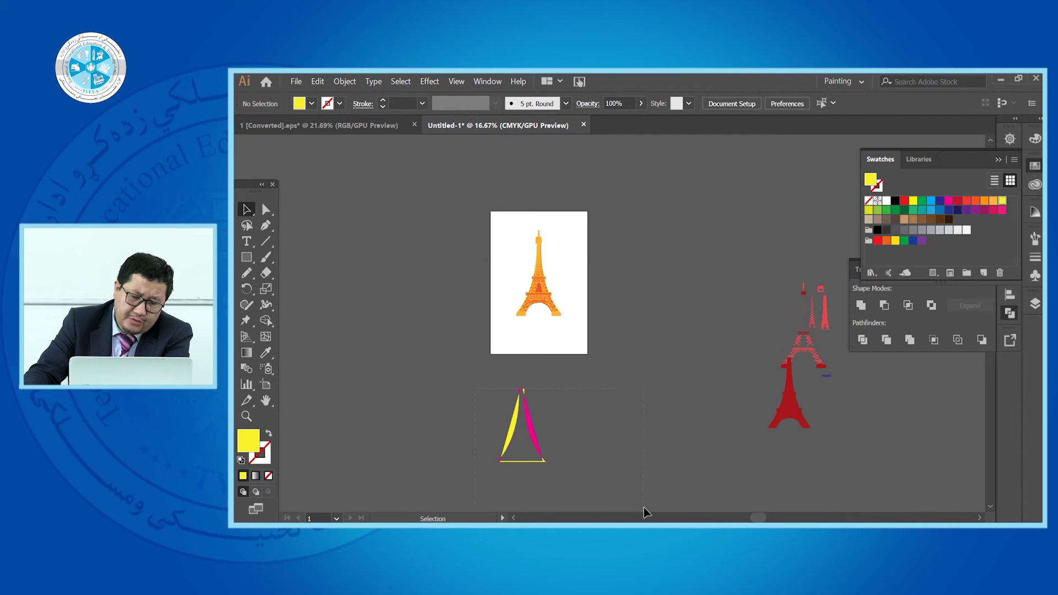
{"action": "left_click_drag", "start_coordinate": [644, 507], "coordinate": [646, 506]}
{"action": "key", "text": "Delete"}
{"action": "left_click_drag", "start_coordinate": [739, 240], "coordinate": [872, 472]}
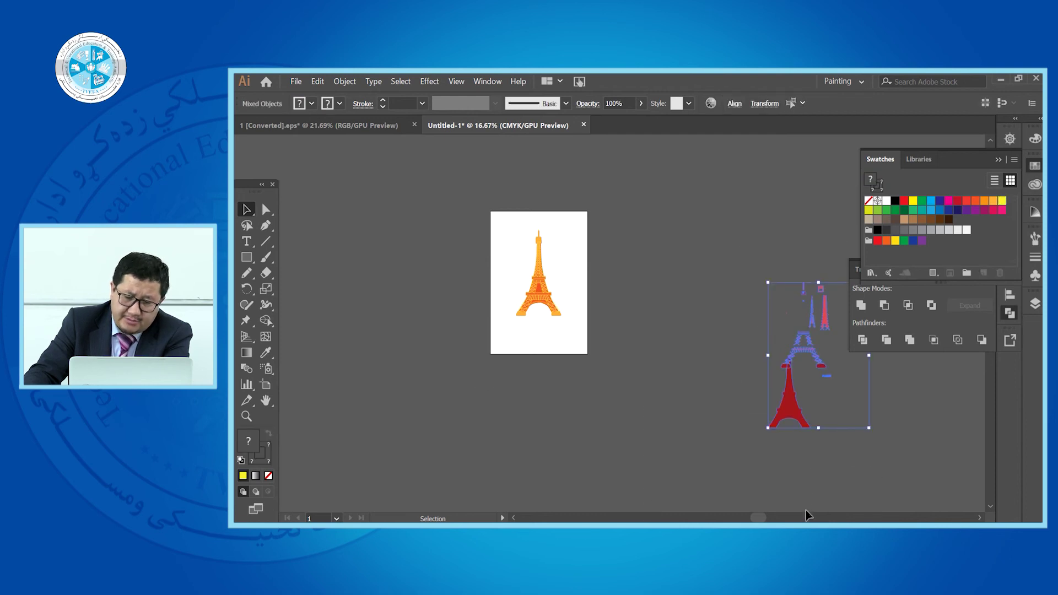
{"action": "key", "text": "Delete"}
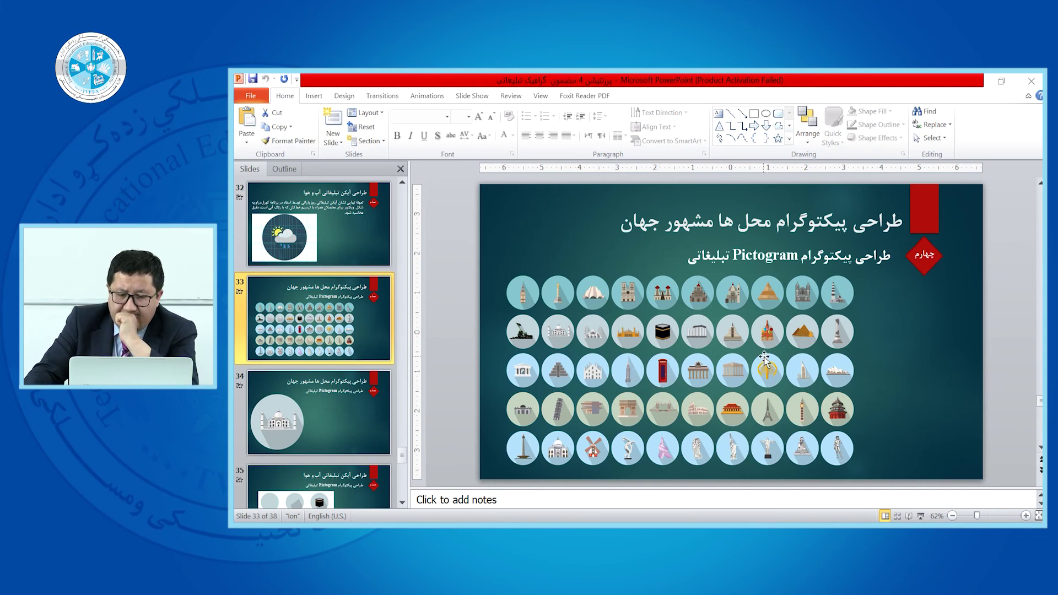
Look over the landmark pictogram slide in PowerPoint and bring up the JPG folder in File Explorer.
{"action": "left_click", "coordinate": [774, 417]}
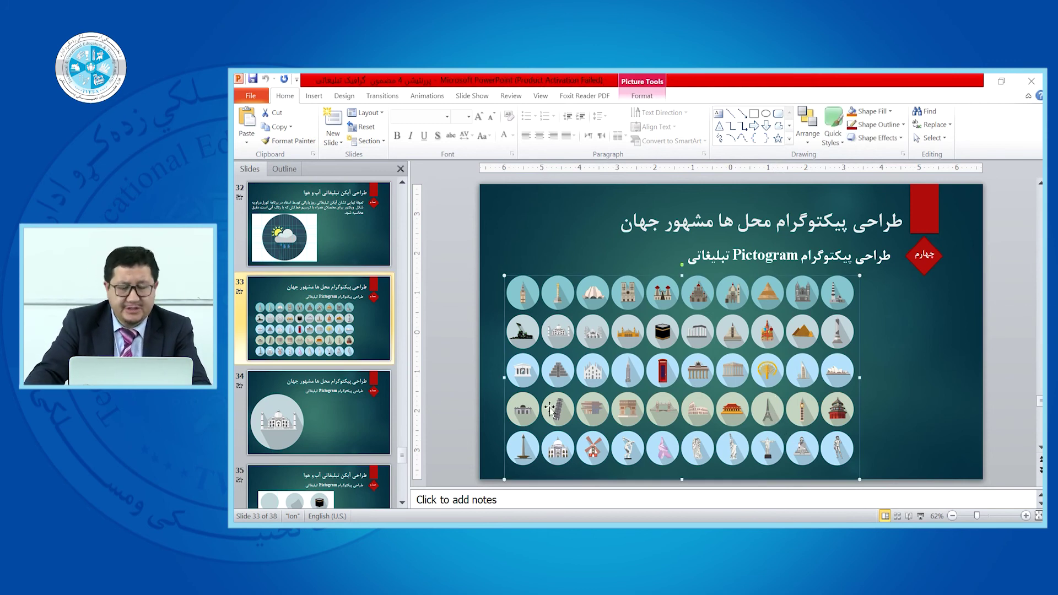
{"action": "mouse_move", "coordinate": [764, 527]}
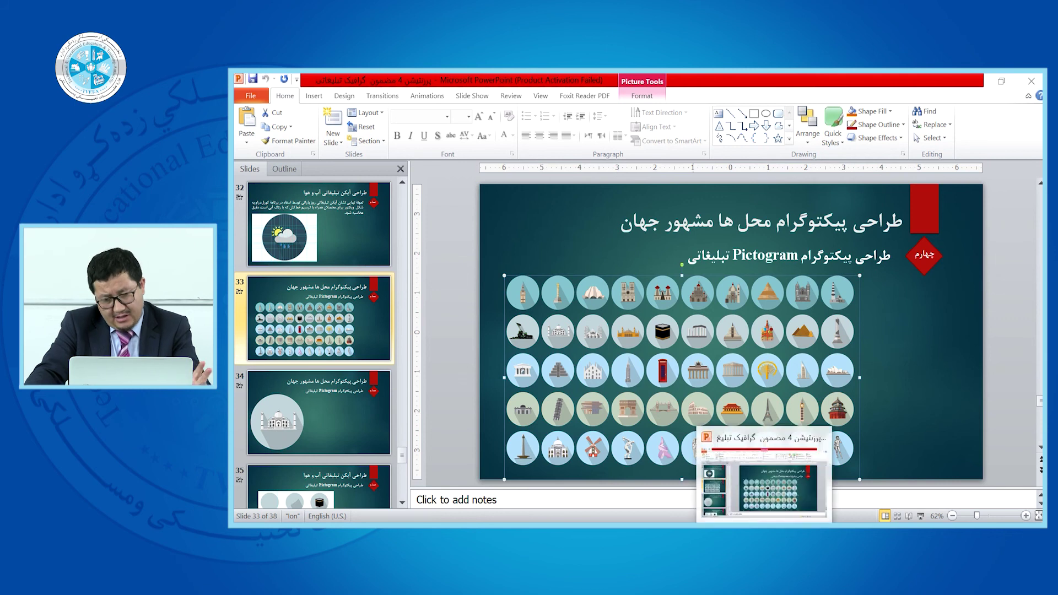
{"action": "mouse_move", "coordinate": [573, 527]}
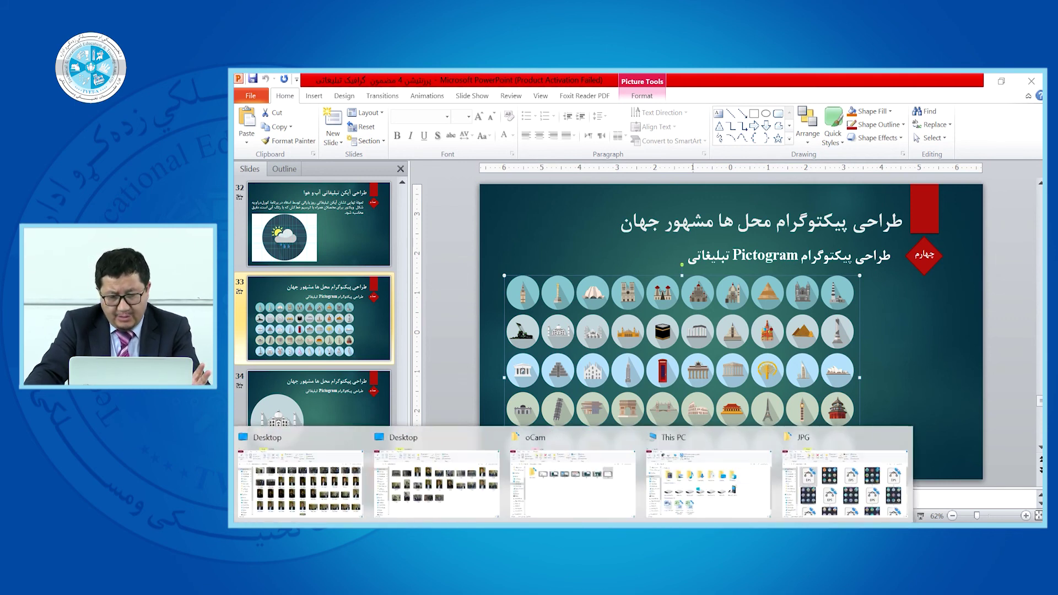
{"action": "left_click", "coordinate": [826, 488]}
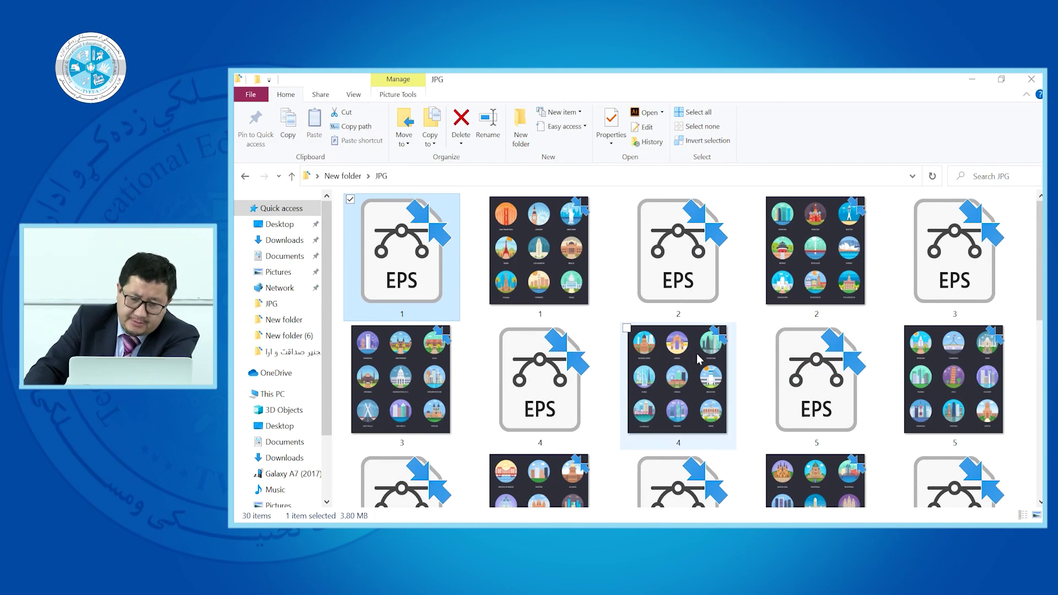
Preview image 5 of the landmark illustrations, close it and open the matching EPS file 5 in Illustrator.
{"action": "left_click", "coordinate": [944, 368]}
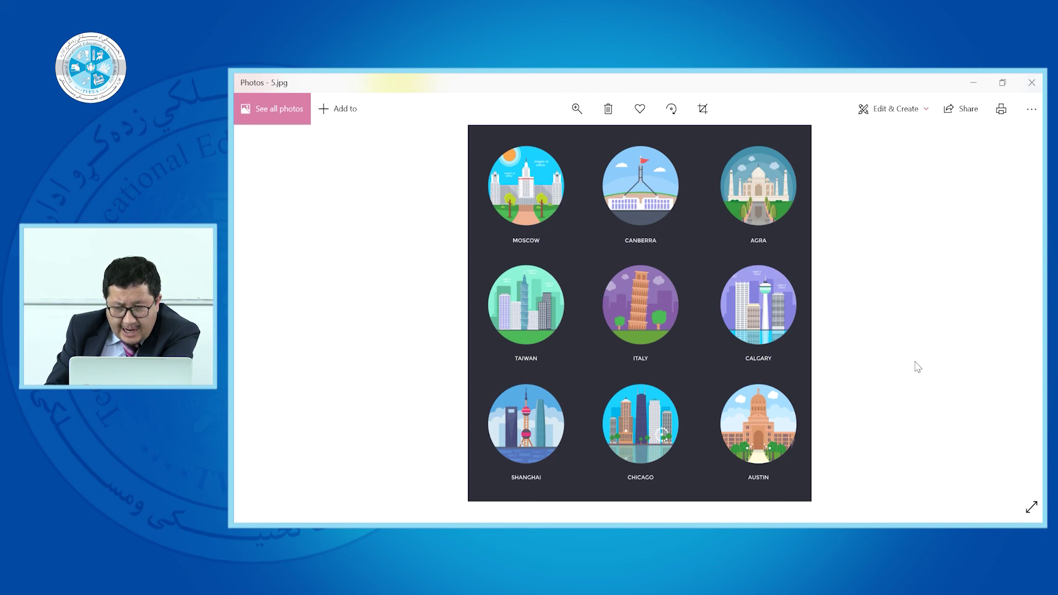
{"action": "left_click", "coordinate": [1033, 83]}
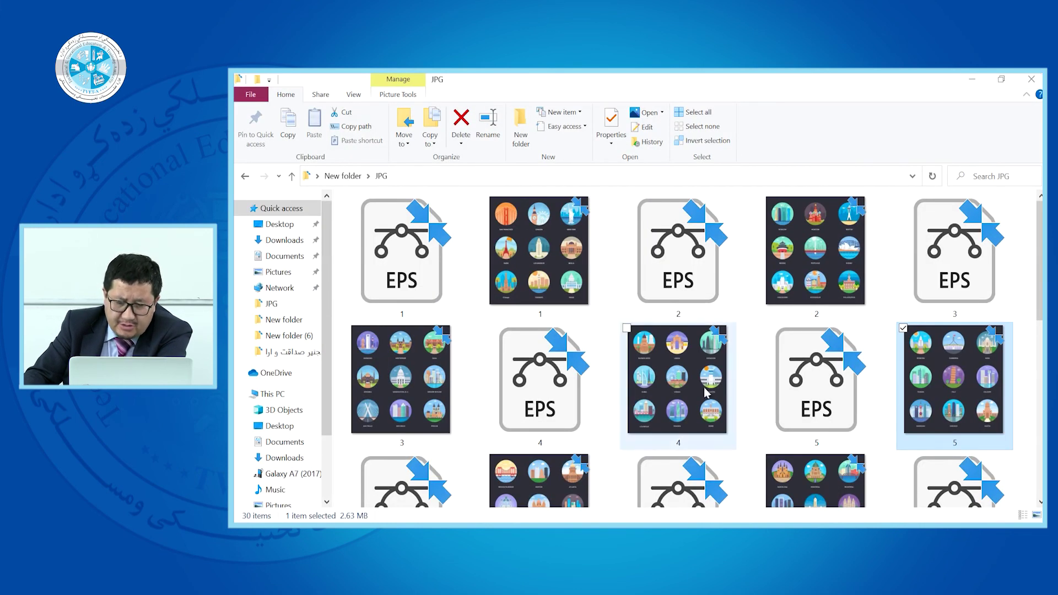
{"action": "left_click", "coordinate": [814, 384]}
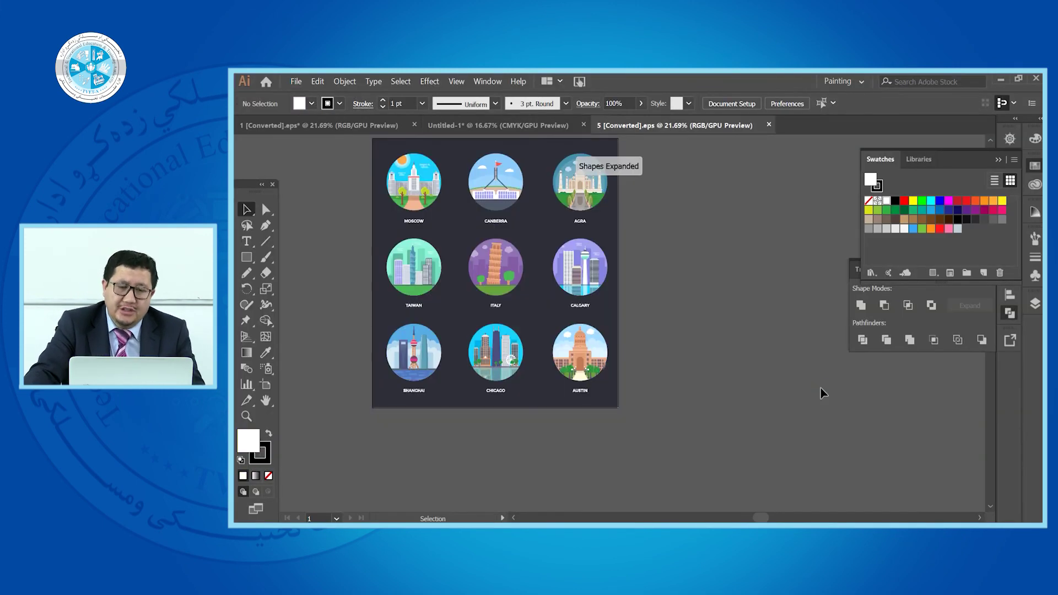
Cut the Agra Taj Mahal illustration from the 5 [Converted].eps document and return to the Untitled-1 document.
{"action": "left_click", "coordinate": [576, 183]}
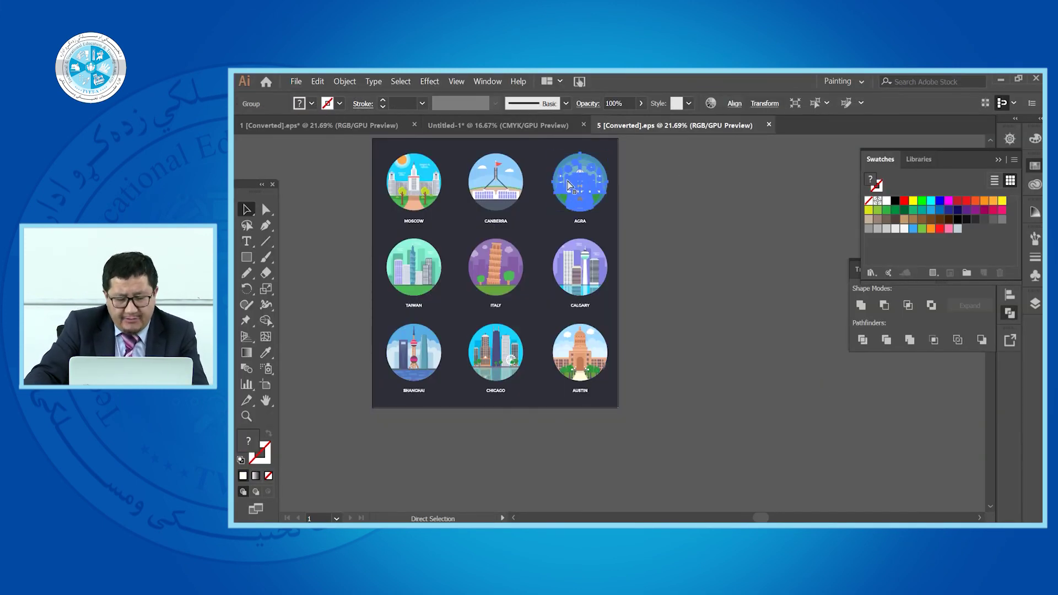
{"action": "key", "text": "ctrl+x"}
{"action": "left_click", "coordinate": [528, 126]}
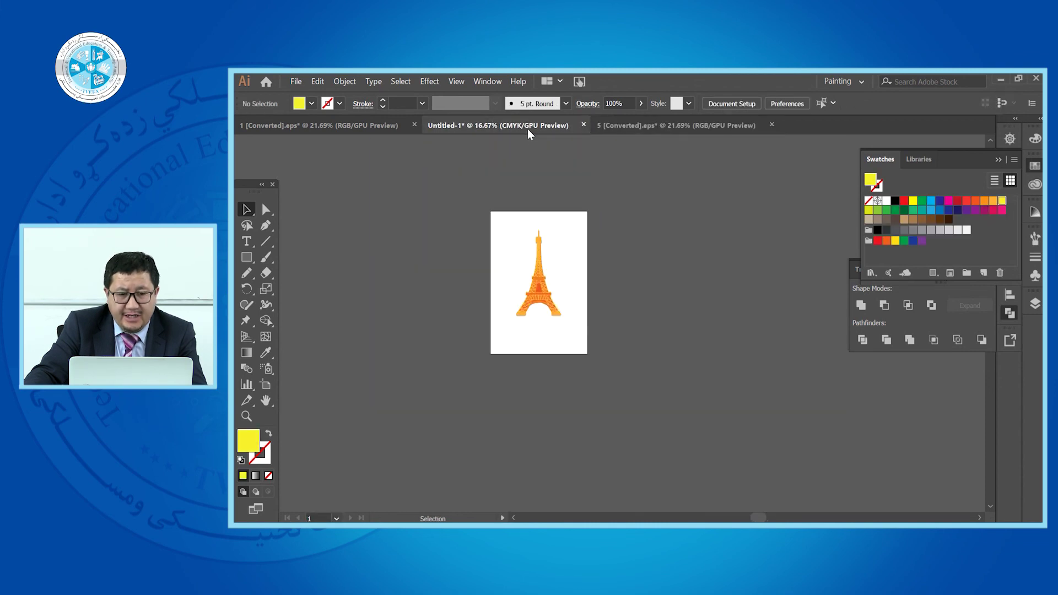
Duplicate the Eiffel Tower artboard beside the original and delete the tower copy from the new artboard.
{"action": "left_click", "coordinate": [266, 385]}
{"action": "left_click_drag", "start_coordinate": [536, 268], "coordinate": [648, 268]}
{"action": "left_click", "coordinate": [243, 209]}
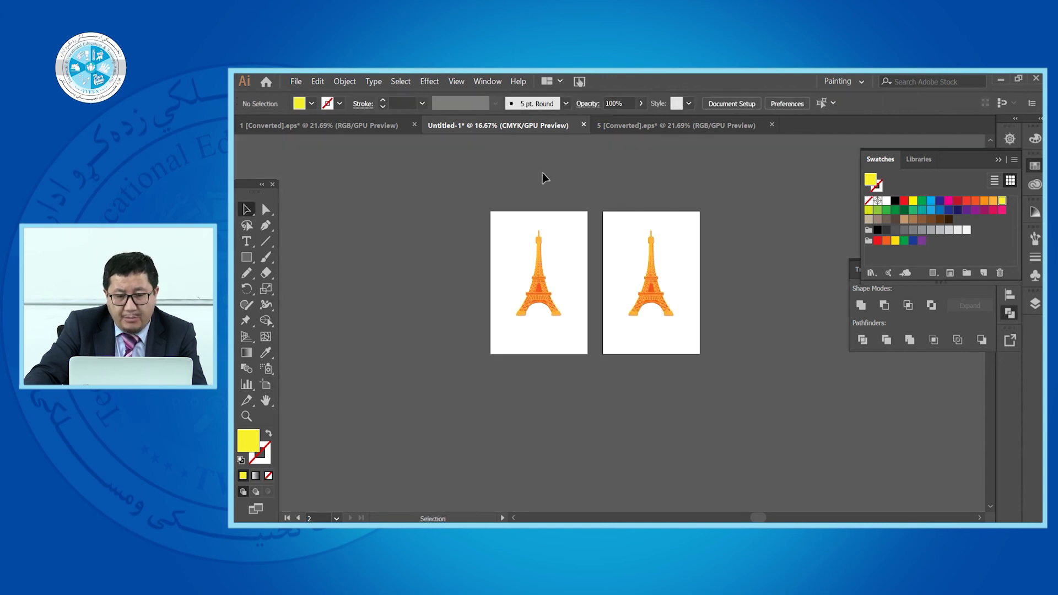
{"action": "left_click_drag", "start_coordinate": [690, 353], "coordinate": [697, 352]}
{"action": "key", "text": "Delete"}
Paste the Taj Mahal illustration, place it on the empty second artboard and ungroup it.
{"action": "key", "text": "ctrl+v"}
{"action": "left_click_drag", "start_coordinate": [617, 326], "coordinate": [651, 298]}
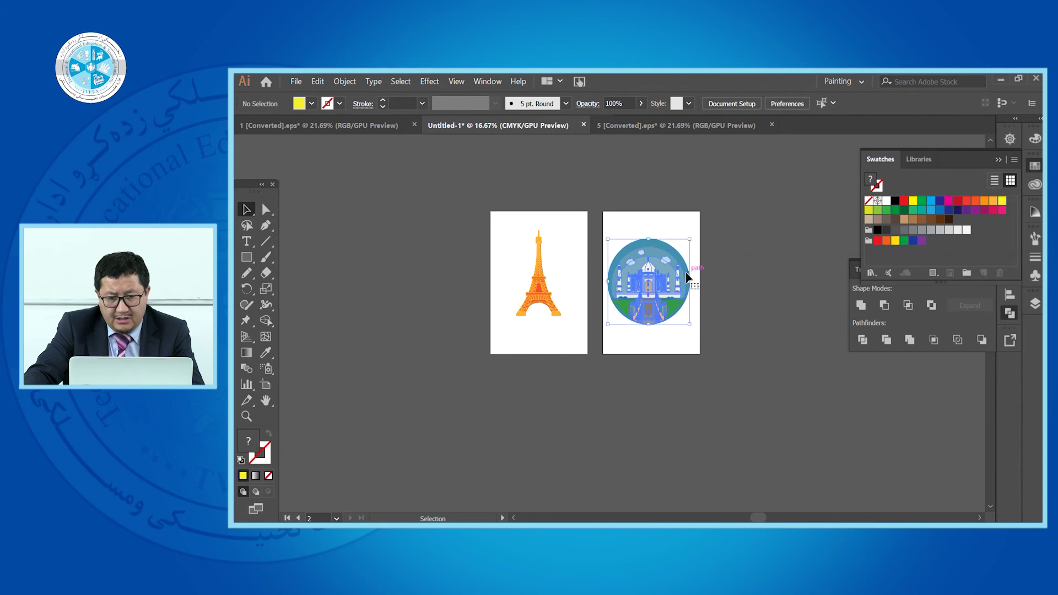
{"action": "right_click", "coordinate": [685, 273]}
{"action": "left_click", "coordinate": [722, 373]}
Delete the blue background circle, the green ground and the trees on both sides of the Taj Mahal's pathway.
{"action": "left_click", "coordinate": [711, 281]}
{"action": "left_click_drag", "start_coordinate": [690, 283], "coordinate": [801, 274]}
{"action": "key", "text": "Delete"}
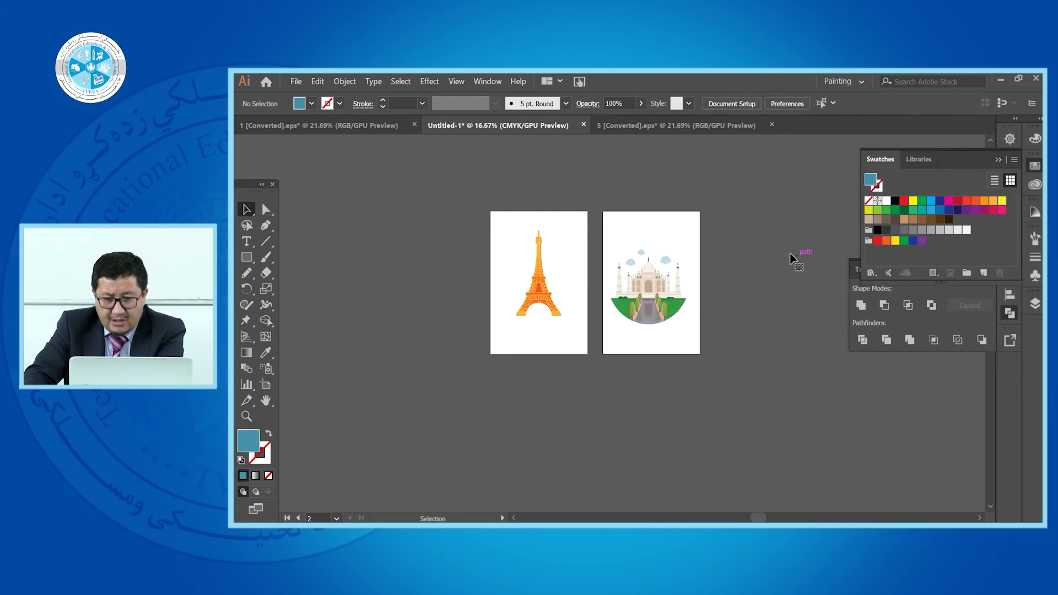
{"action": "left_click", "coordinate": [678, 317]}
{"action": "key", "text": "Delete"}
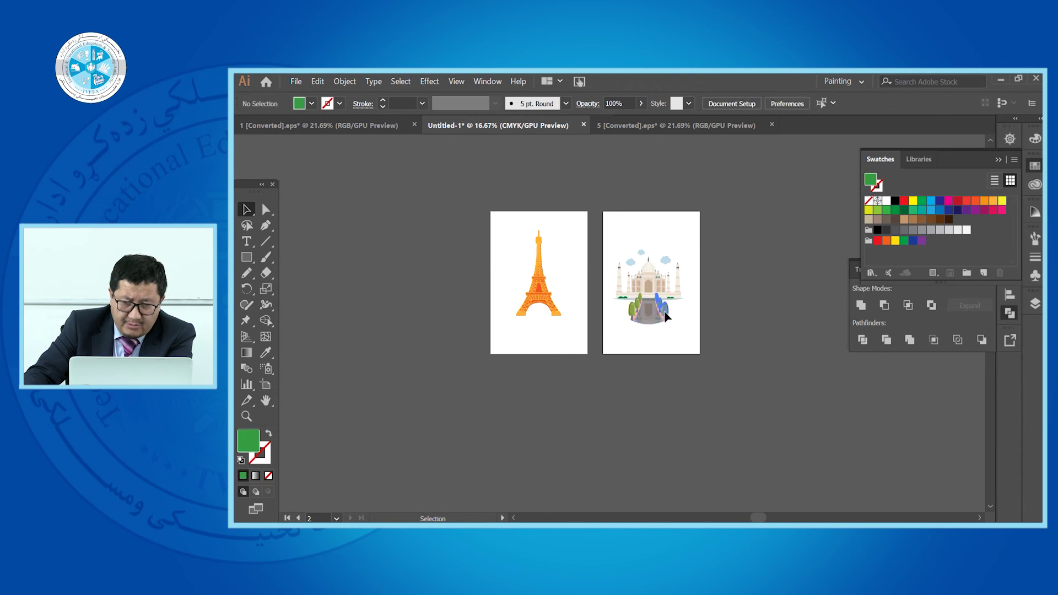
{"action": "left_click", "coordinate": [635, 304]}
{"action": "key", "text": "Delete"}
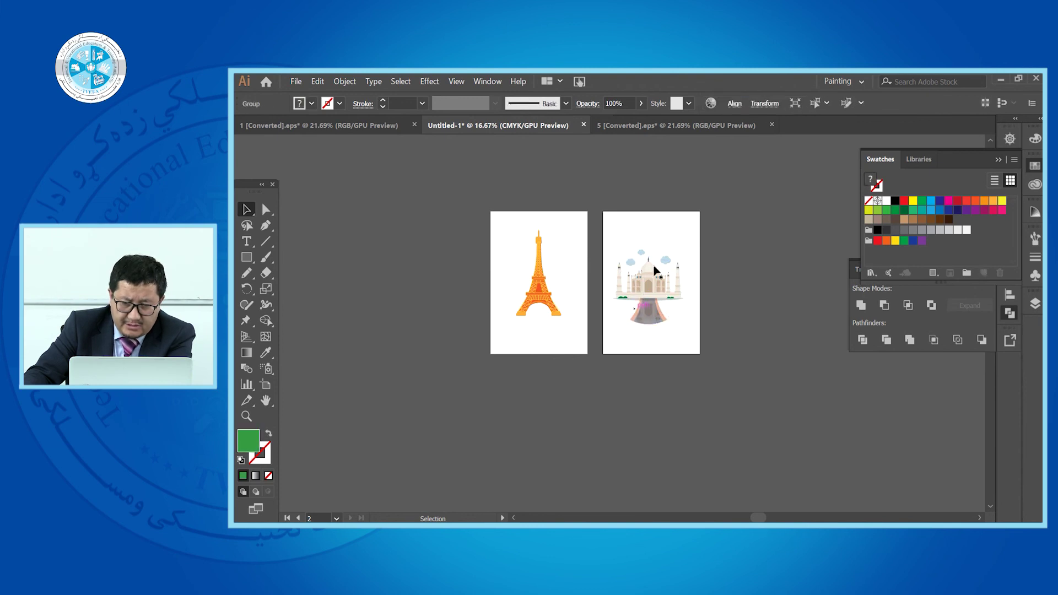
Delete the blue clouds above the Taj Mahal.
{"action": "left_click", "coordinate": [630, 263]}
{"action": "key", "text": "Delete"}
{"action": "left_click_drag", "start_coordinate": [640, 253], "coordinate": [700, 338]}
{"action": "key", "text": "Delete"}
{"action": "left_click", "coordinate": [667, 262]}
{"action": "key", "text": "Delete"}
Move the Taj Mahal artwork off the second artboard and delete the semi-transparent white circle over it.
{"action": "left_click_drag", "start_coordinate": [662, 307], "coordinate": [773, 361]}
{"action": "left_click", "coordinate": [817, 320]}
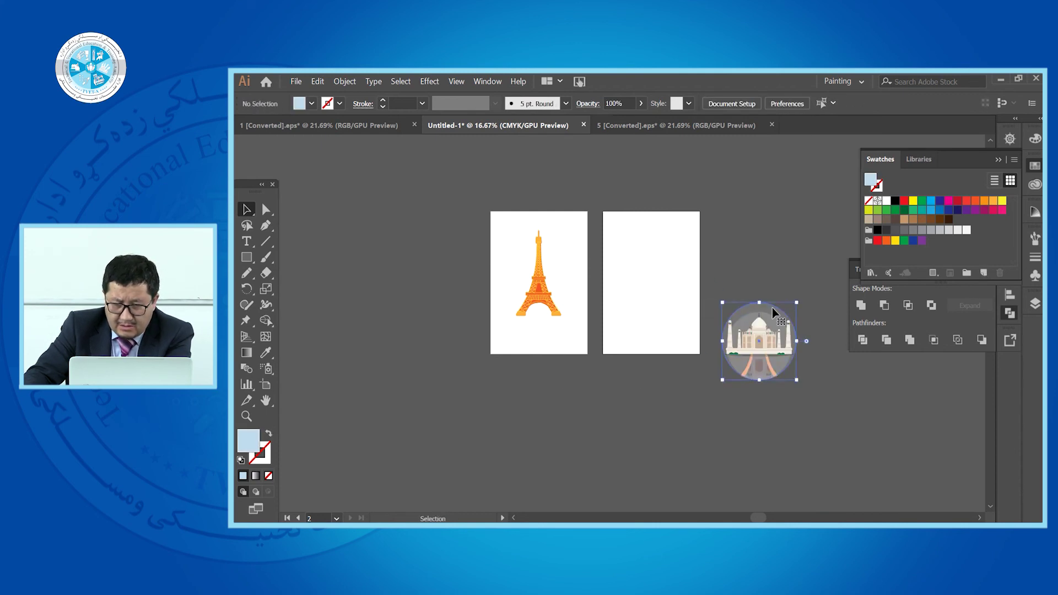
{"action": "key", "text": "Delete"}
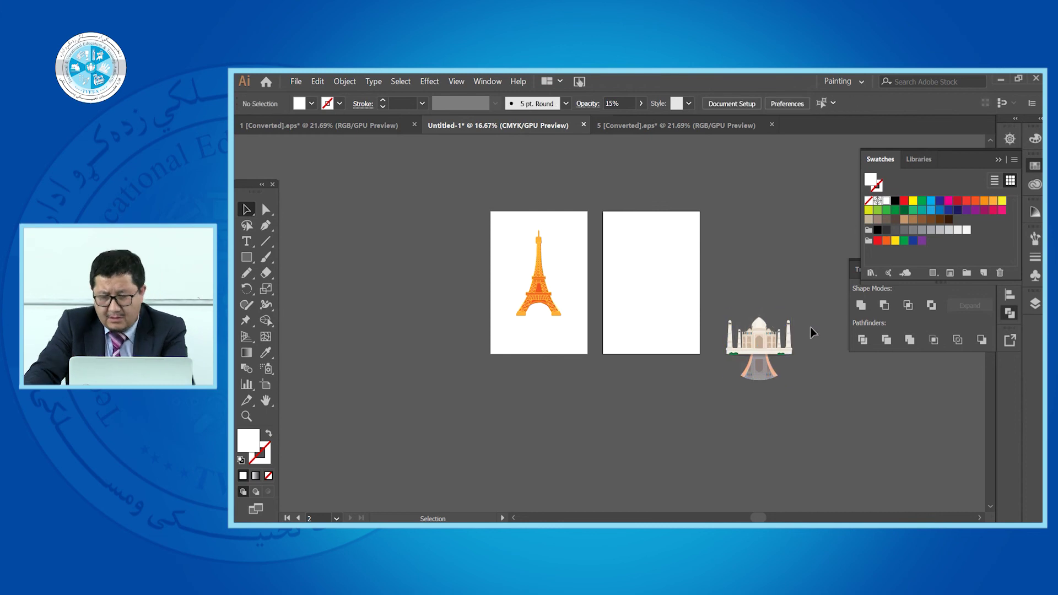
Examine the Taj Mahal's domes, minarets, arches and base up close.
{"action": "scroll", "coordinate": [795, 345], "scroll_direction": "up", "scroll_amount": 6}
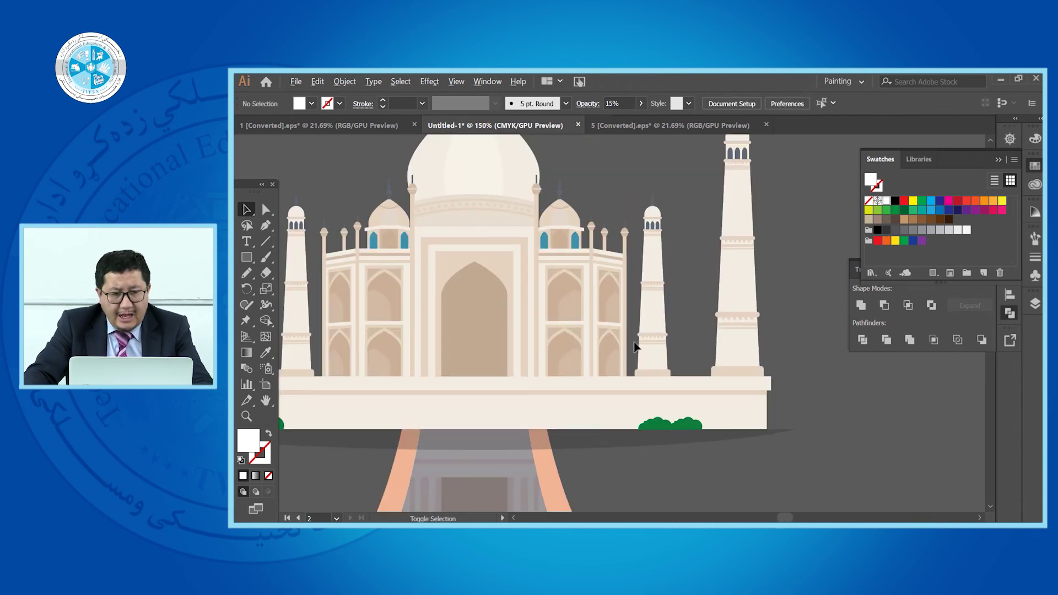
{"action": "scroll", "coordinate": [619, 288], "scroll_direction": "down", "scroll_amount": 1}
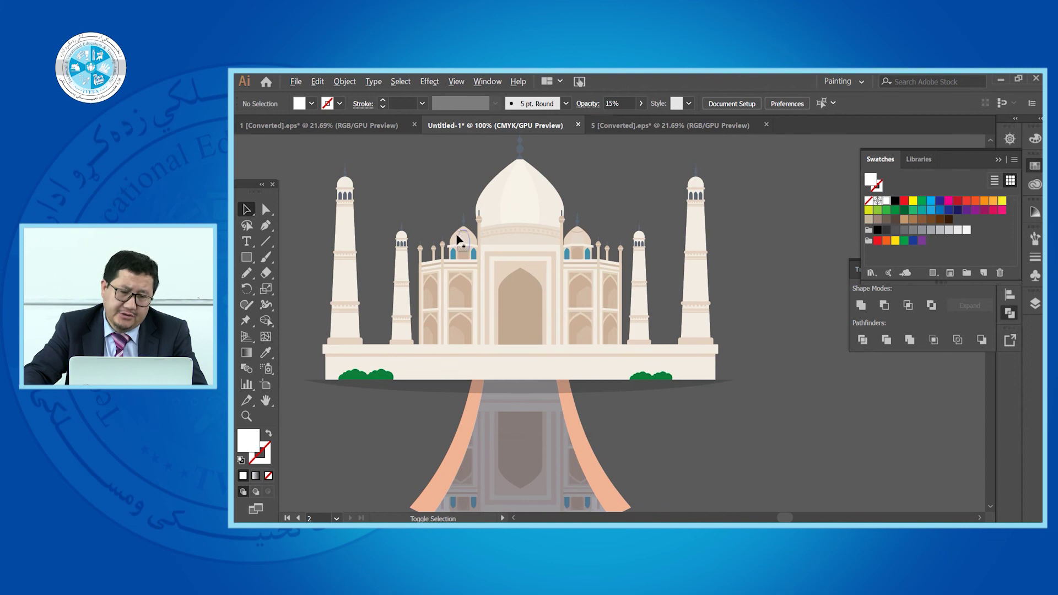
{"action": "scroll", "coordinate": [535, 163], "scroll_direction": "up", "scroll_amount": 2}
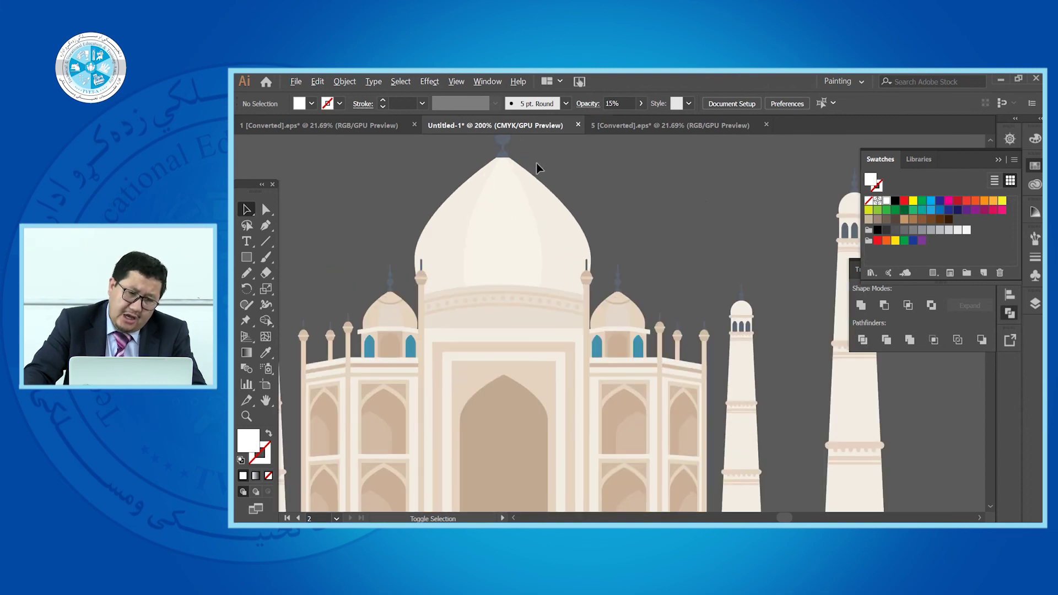
{"action": "scroll", "coordinate": [537, 164], "scroll_direction": "down", "scroll_amount": 2}
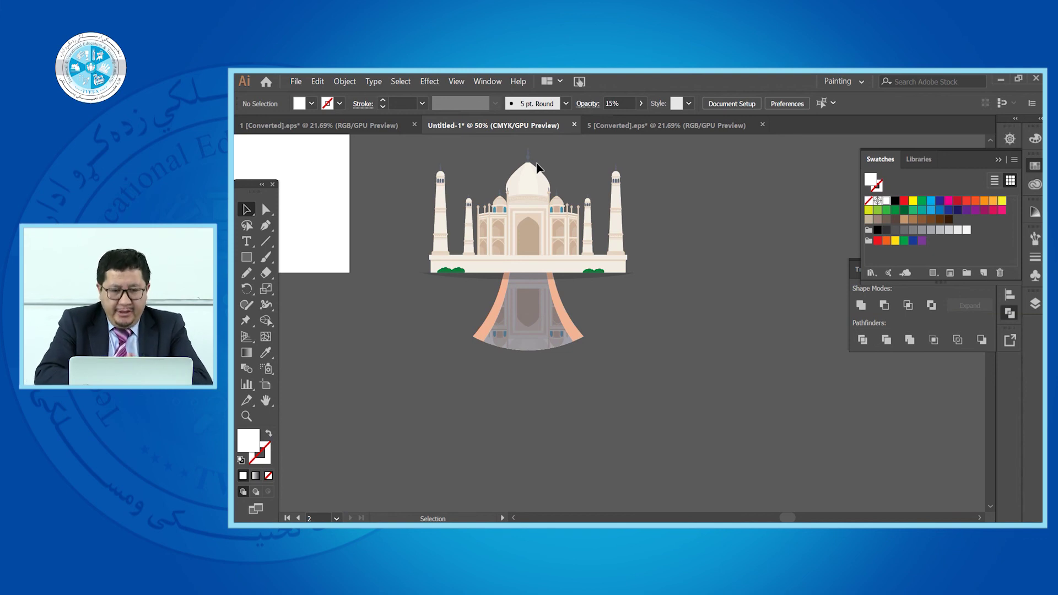
{"action": "scroll", "coordinate": [537, 163], "scroll_direction": "down", "scroll_amount": 1}
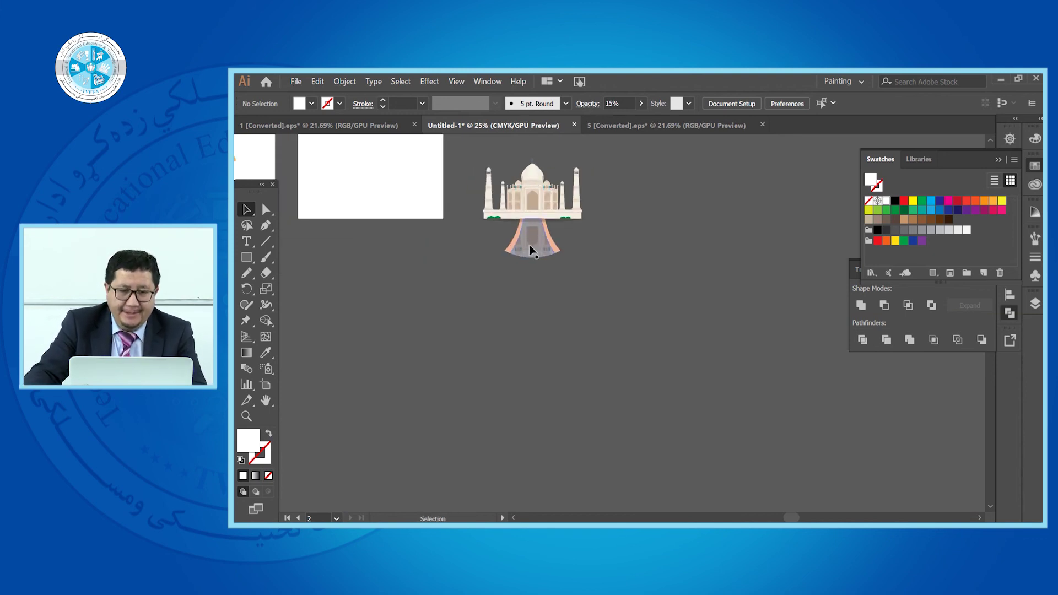
{"action": "scroll", "coordinate": [573, 309], "scroll_direction": "up", "scroll_amount": 3}
{"action": "scroll", "coordinate": [575, 319], "scroll_direction": "left", "scroll_amount": 2}
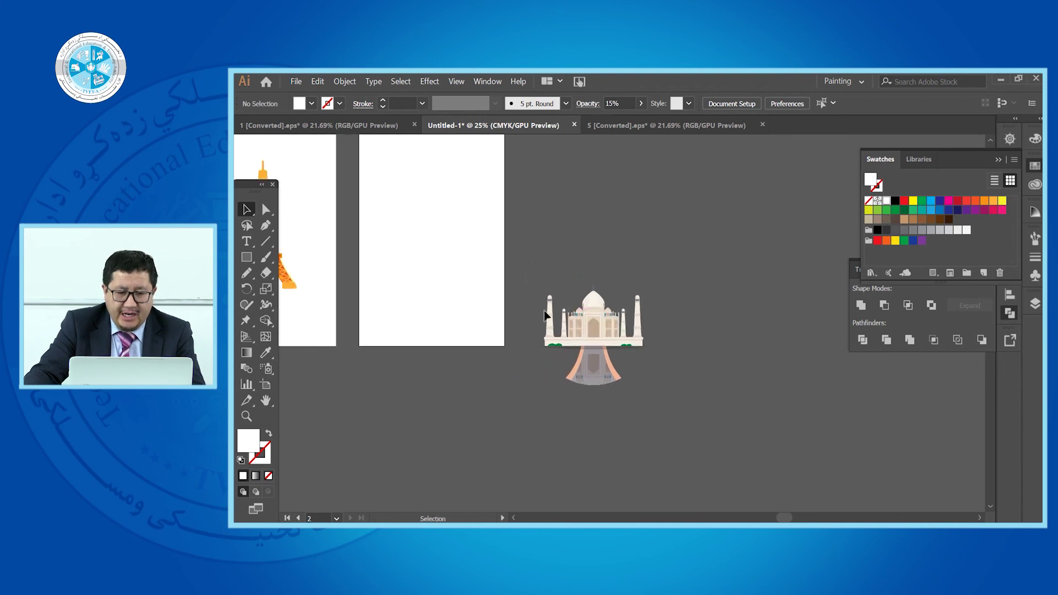
Move the Taj Mahal with its pathway onto the second artboard and deselect it.
{"action": "left_click_drag", "start_coordinate": [527, 270], "coordinate": [451, 229]}
{"action": "left_click", "coordinate": [553, 243]}
{"action": "scroll", "coordinate": [603, 292], "scroll_direction": "up", "scroll_amount": 2}
Draw a large rectangle covering most of the second artboard and fill it with black.
{"action": "left_click", "coordinate": [246, 257]}
{"action": "left_click_drag", "start_coordinate": [374, 212], "coordinate": [498, 381]}
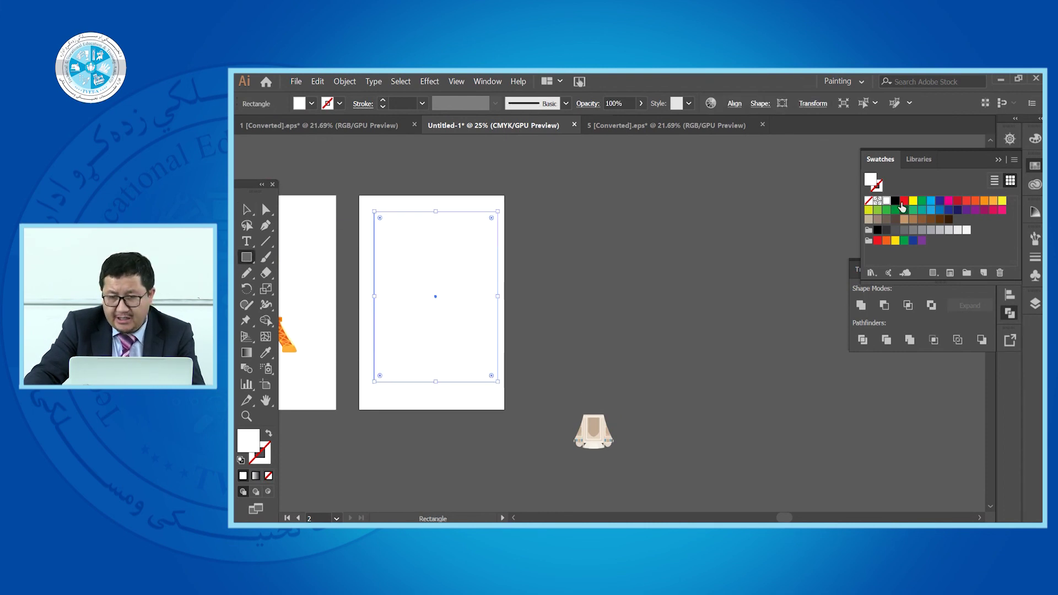
{"action": "left_click", "coordinate": [903, 201]}
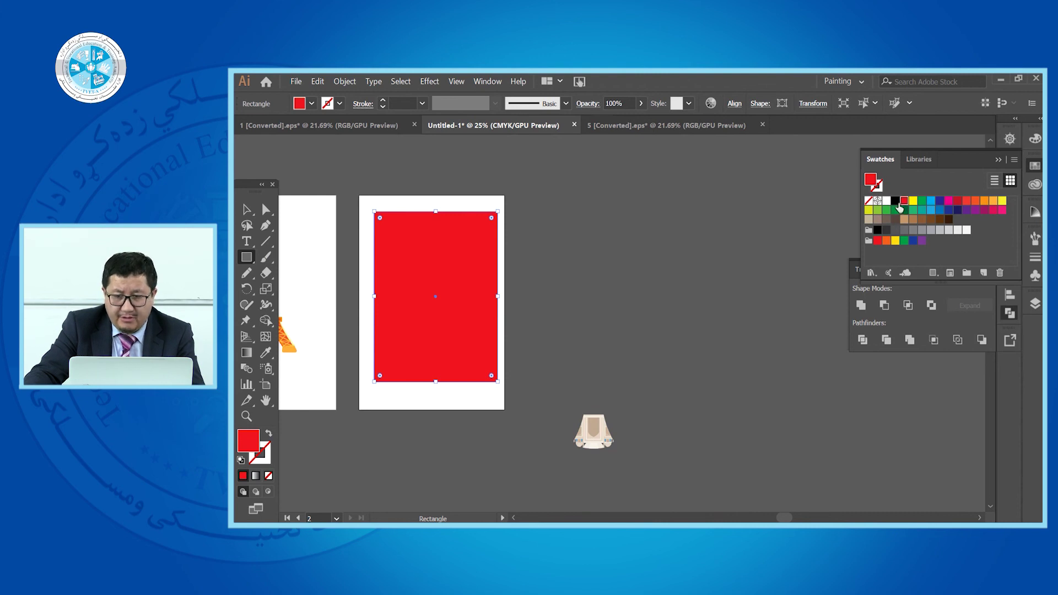
{"action": "left_click", "coordinate": [896, 201]}
{"action": "key", "text": "v"}
Send the black rectangle to the back, behind the Taj Mahal, and deselect it.
{"action": "right_click", "coordinate": [419, 273]}
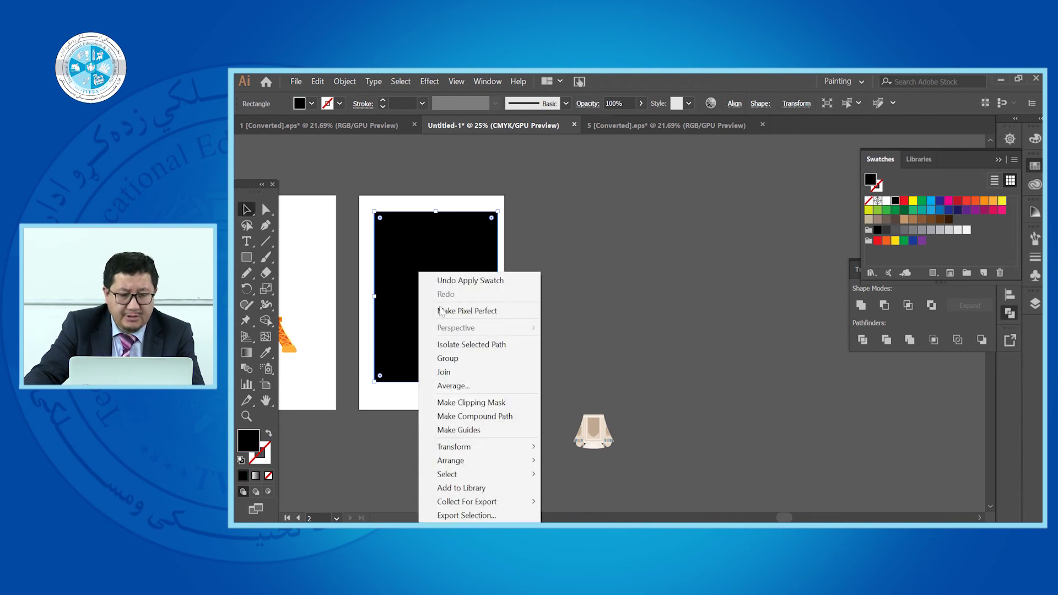
{"action": "mouse_move", "coordinate": [485, 460]}
{"action": "left_click", "coordinate": [601, 501]}
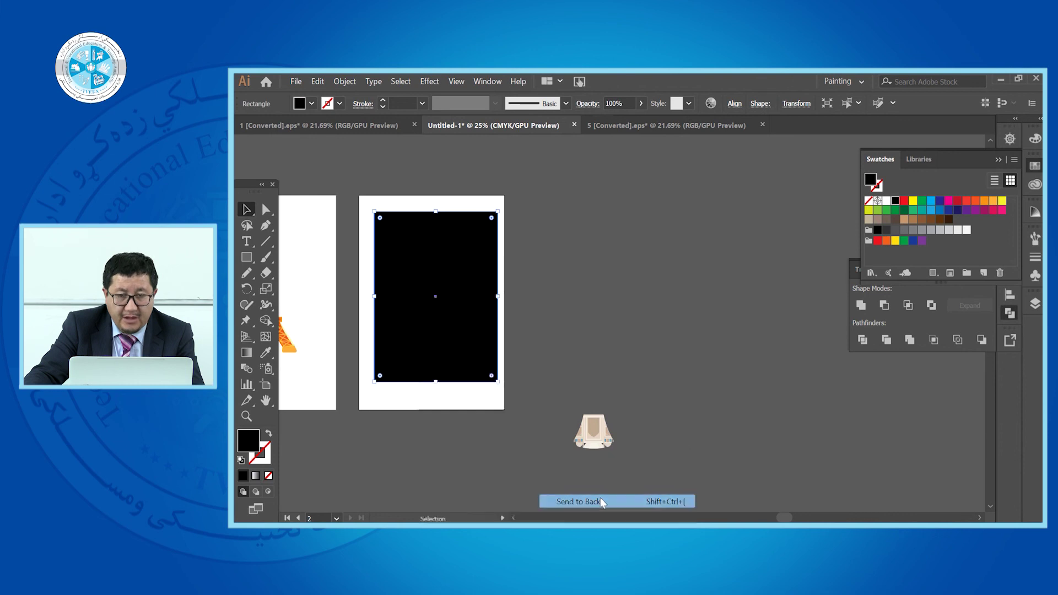
{"action": "left_click", "coordinate": [698, 259]}
{"action": "key", "text": "ctrl+0"}
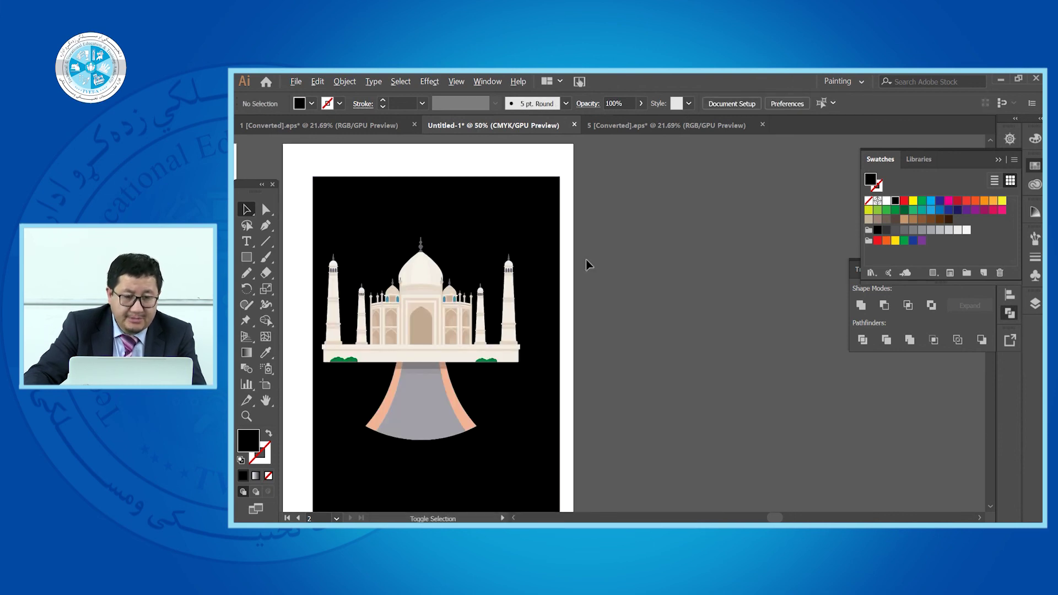
Delete the leftover beige reflection piece outside the second artboard.
{"action": "key", "text": "ctrl+alt+0"}
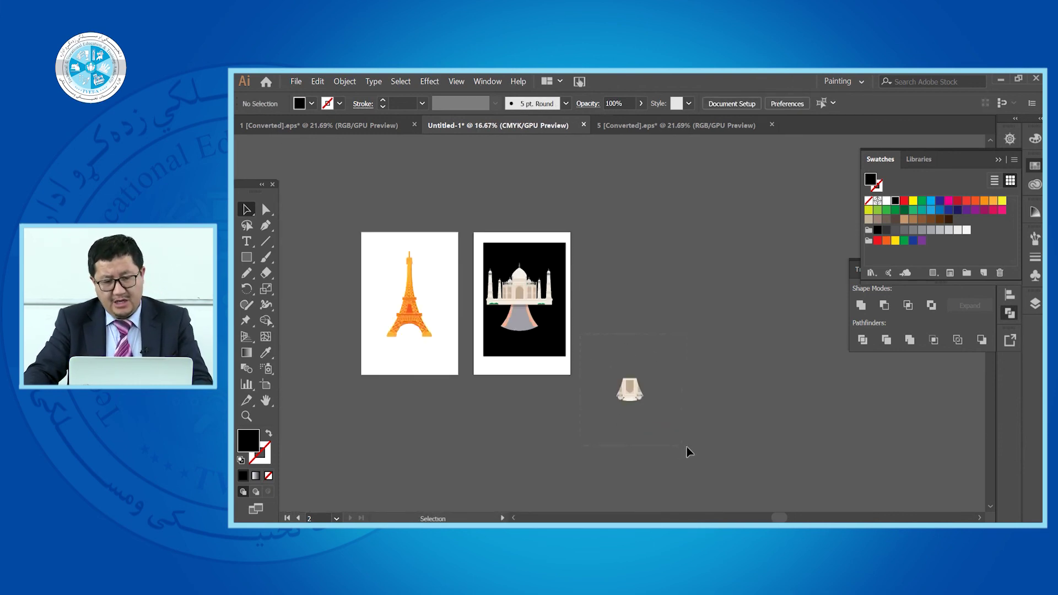
{"action": "left_click_drag", "start_coordinate": [686, 447], "coordinate": [688, 444]}
{"action": "key", "text": "Delete"}
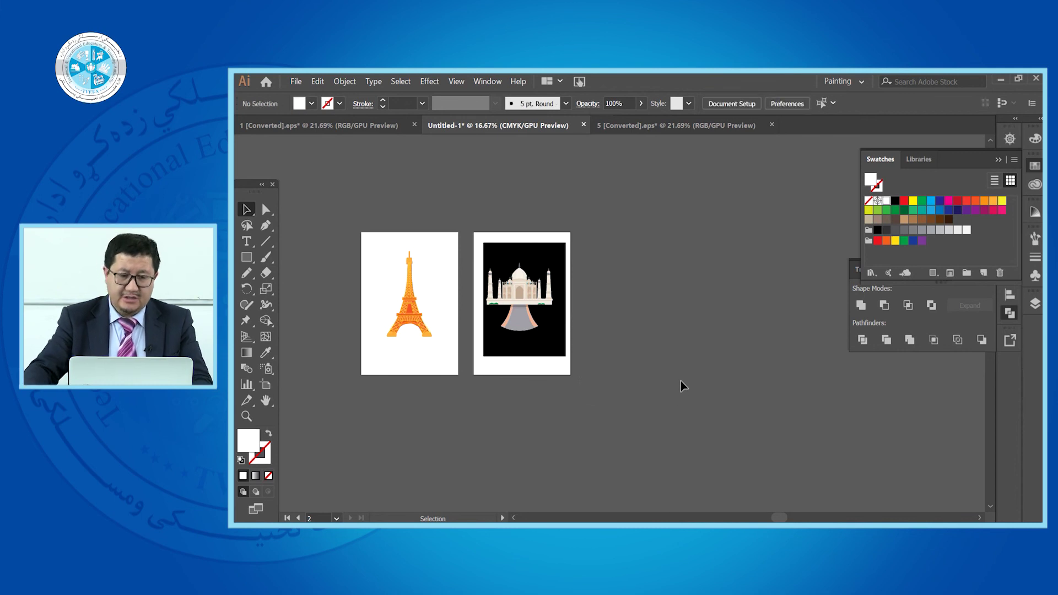